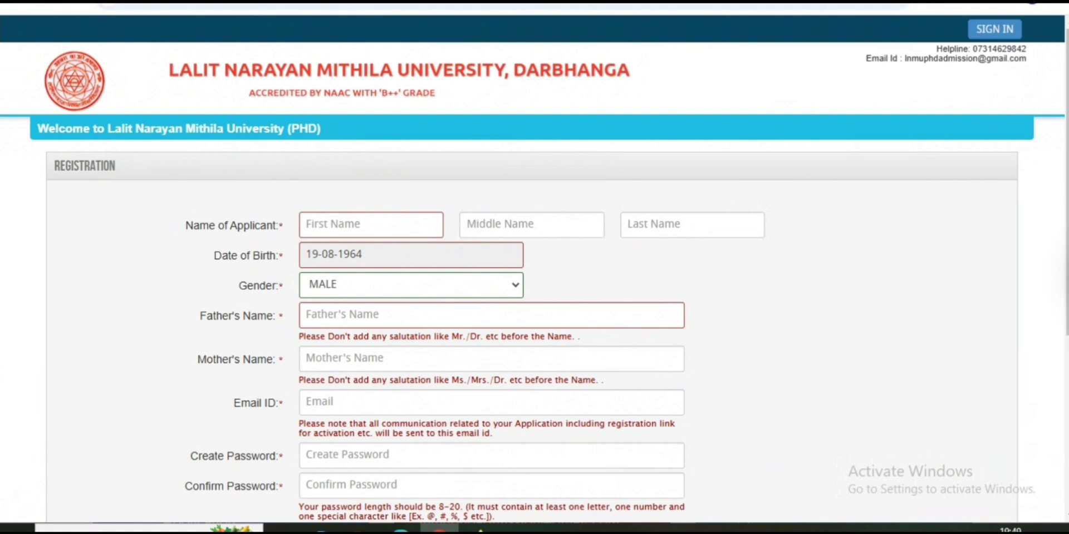
On the examfind.in LNMU PhD notice, follow the Online Apply link under Important Links
key(ctrl+shift+Tab)
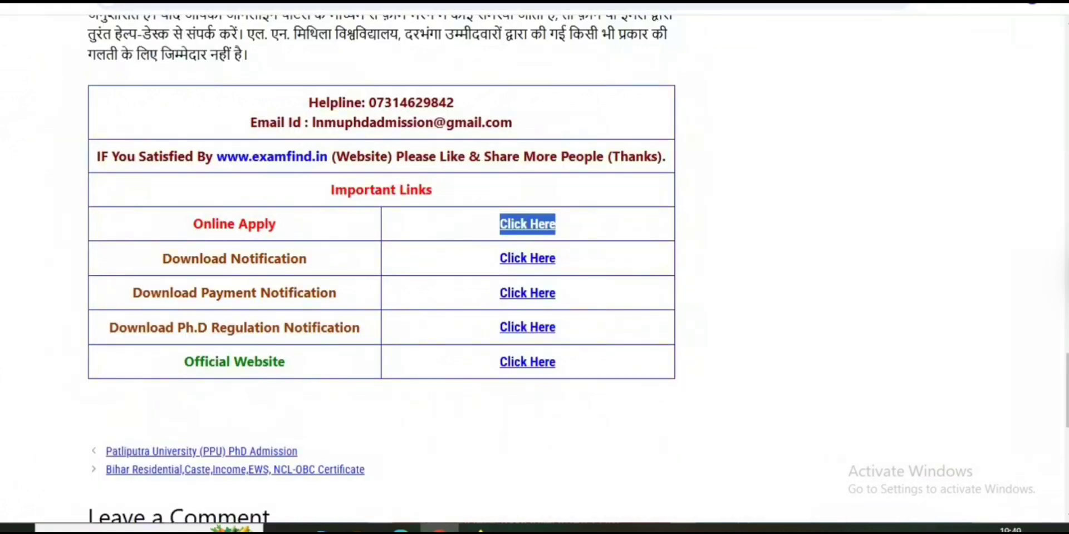
scroll(381, 268, up, 15)
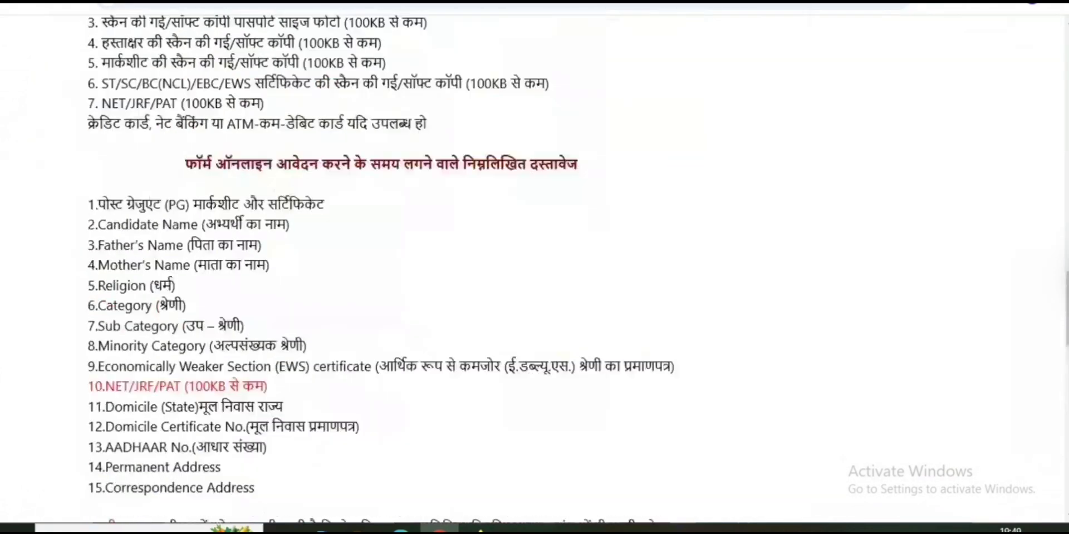
scroll(382, 267, up, 15)
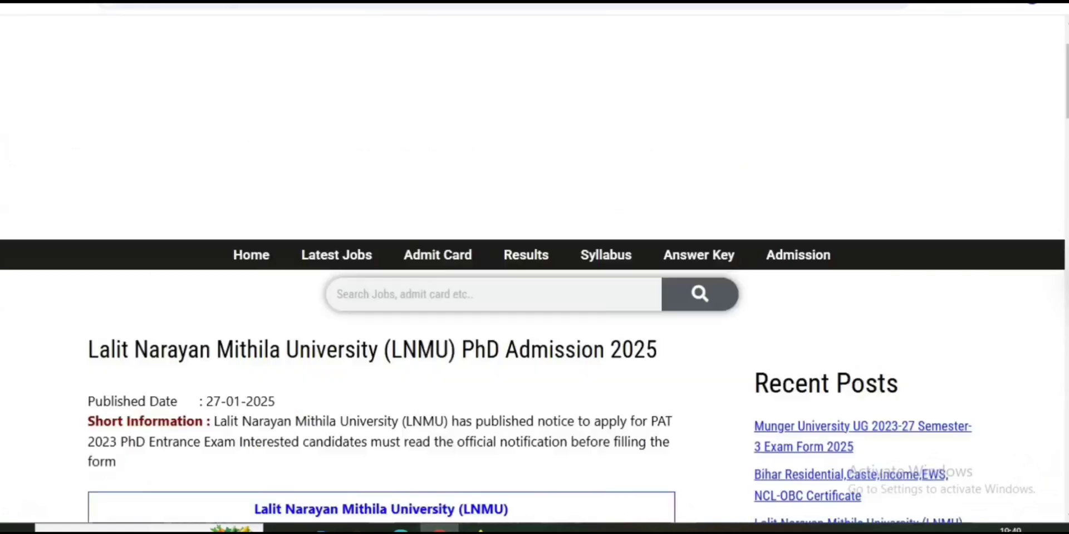
scroll(381, 267, down, 14)
scroll(381, 268, down, 15)
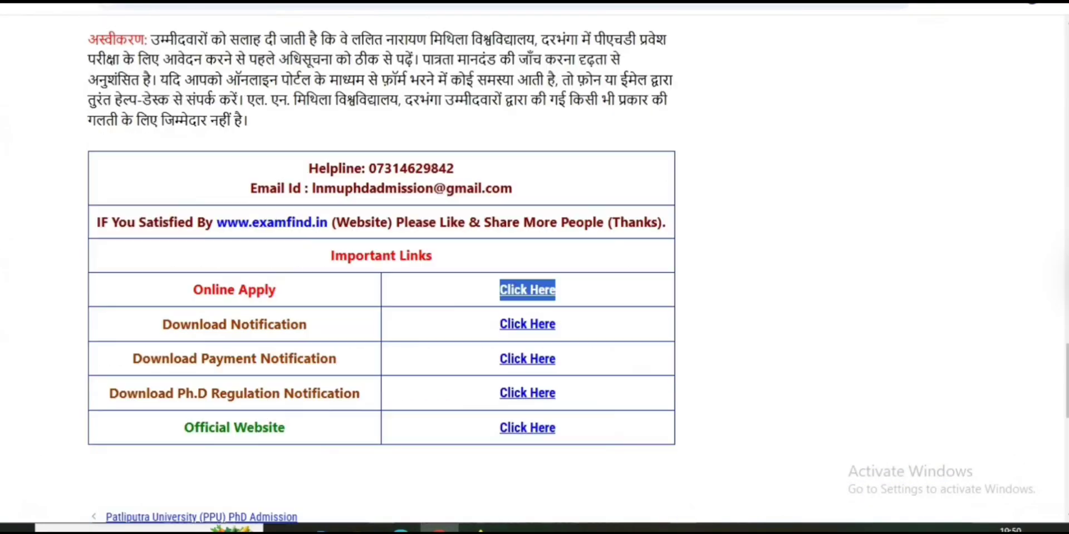
drag(194, 289, 276, 290)
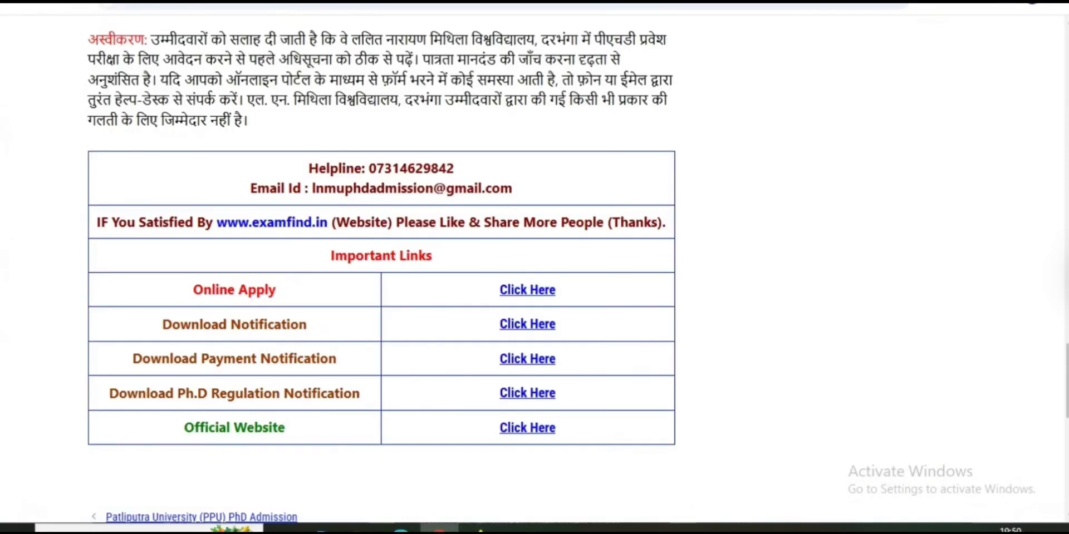
drag(500, 289, 555, 290)
click(528, 289)
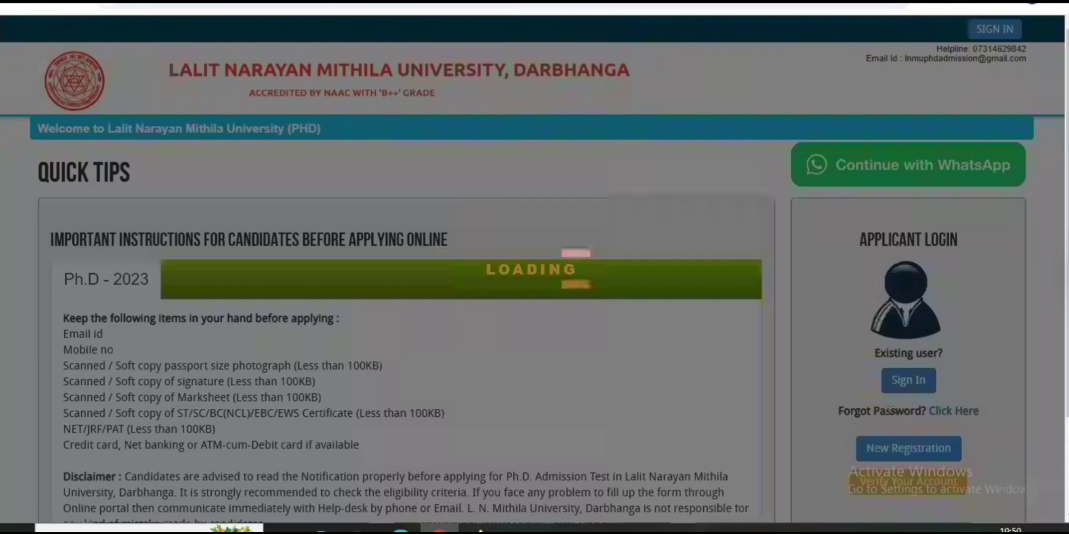
Start a New Registration from the LNMU PhD portal home page
scroll(535, 312, down, 2)
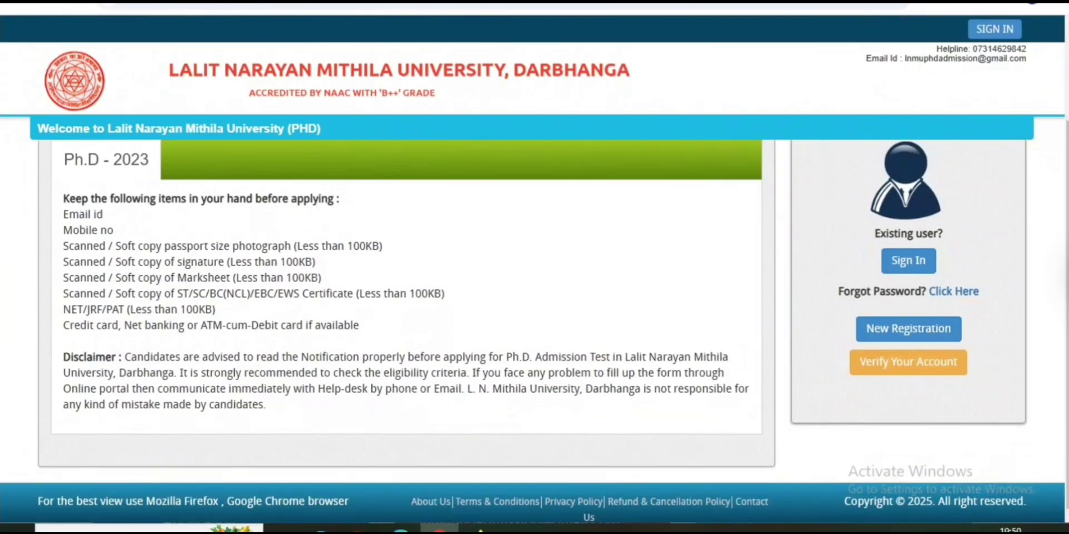
click(981, 262)
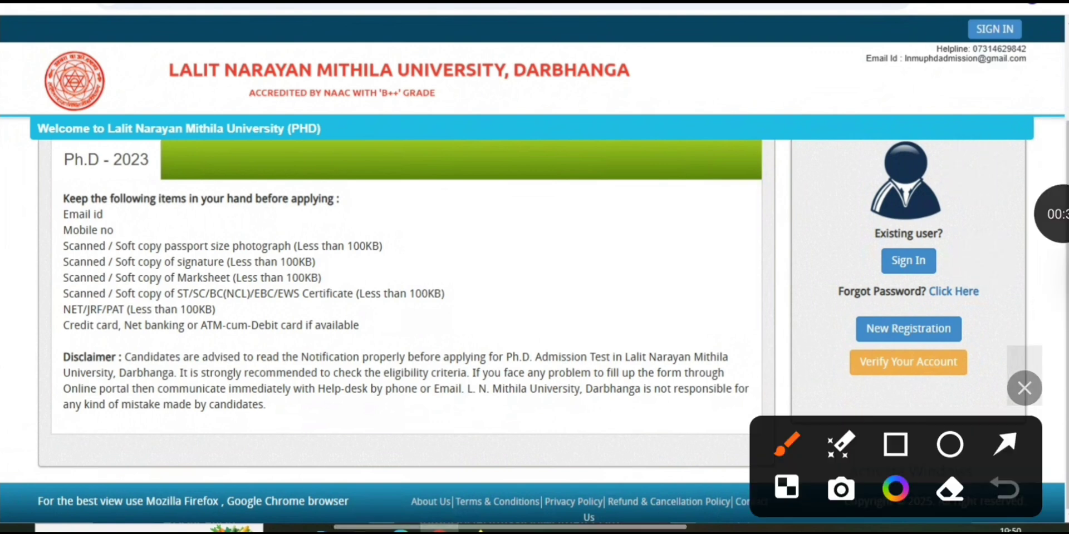
click(1005, 445)
drag(744, 305, 892, 329)
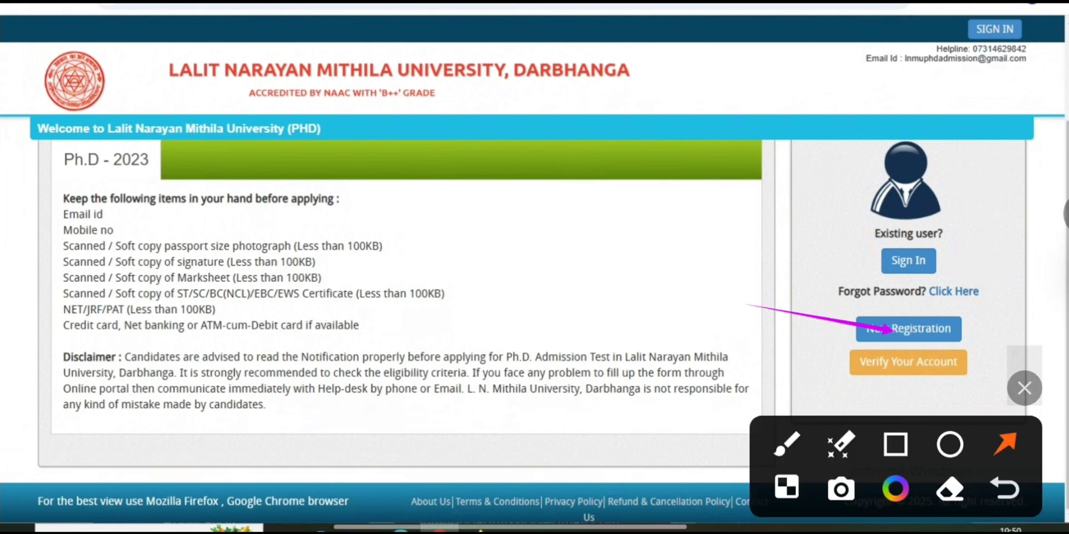
click(922, 329)
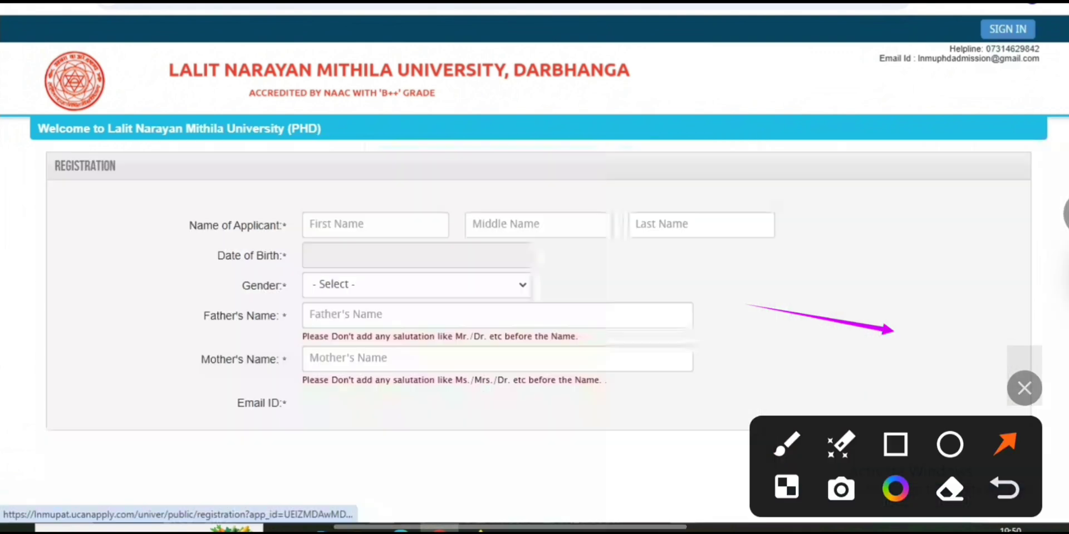
scroll(490, 334, down, 5)
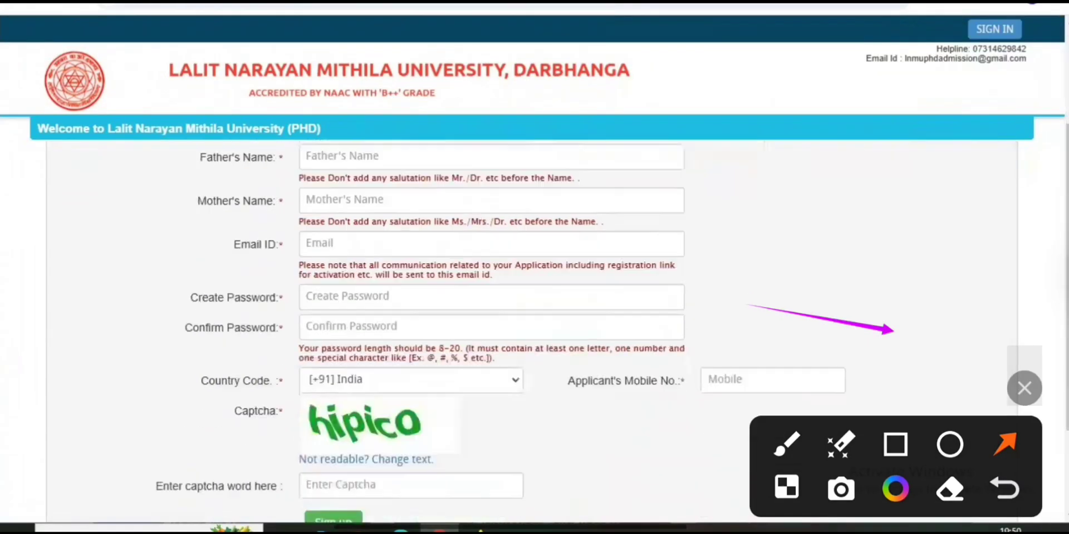
scroll(490, 334, up, 5)
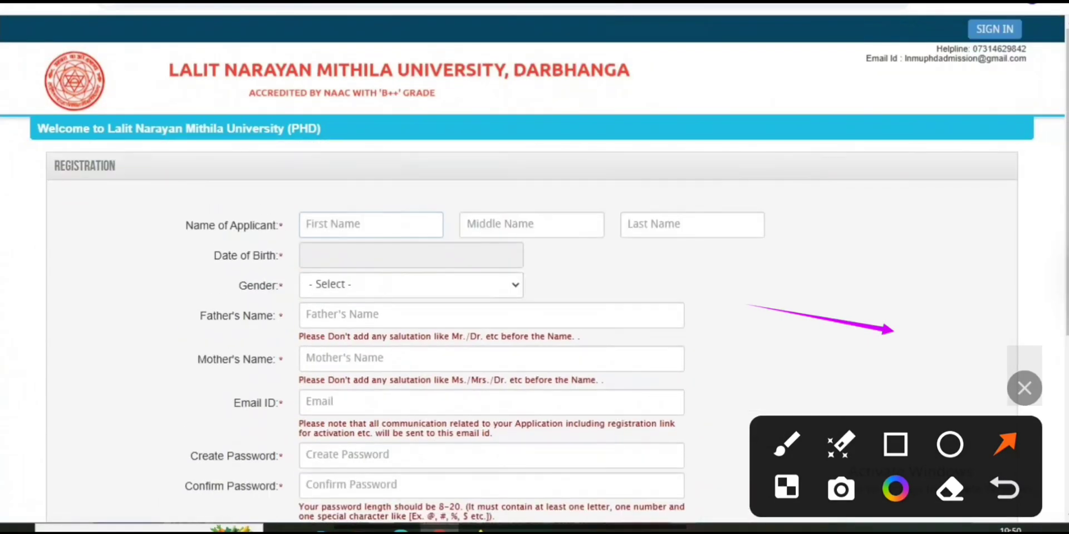
drag(186, 225, 278, 225)
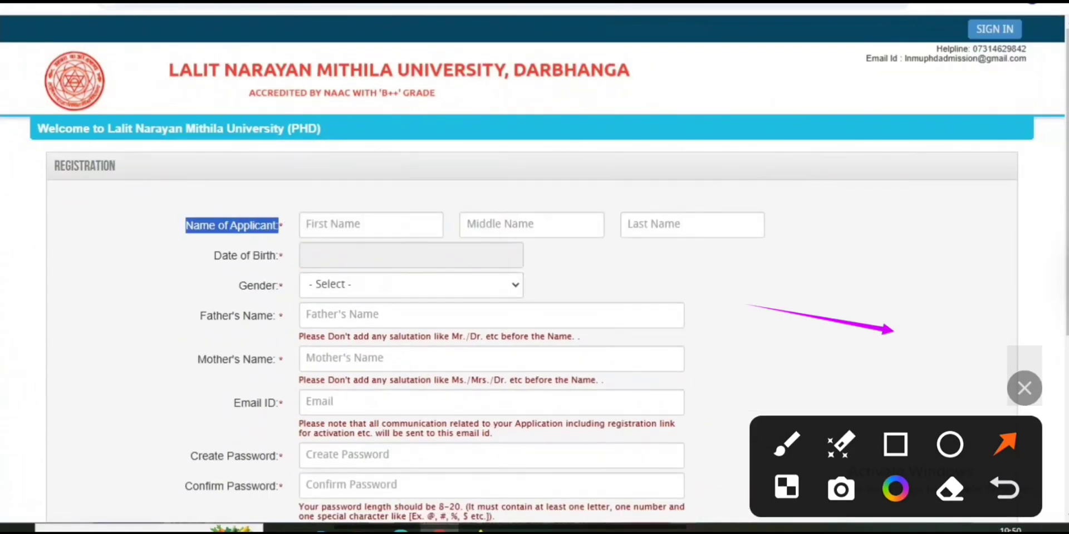
drag(457, 158, 396, 215)
drag(586, 162, 549, 208)
drag(765, 149, 714, 209)
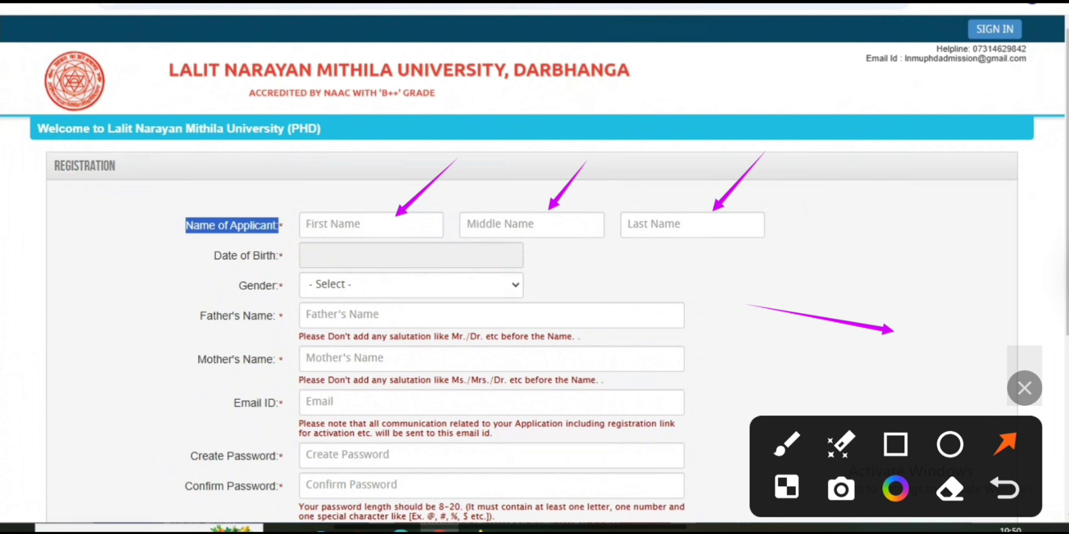
drag(481, 160, 404, 218)
drag(800, 143, 734, 206)
click(1025, 388)
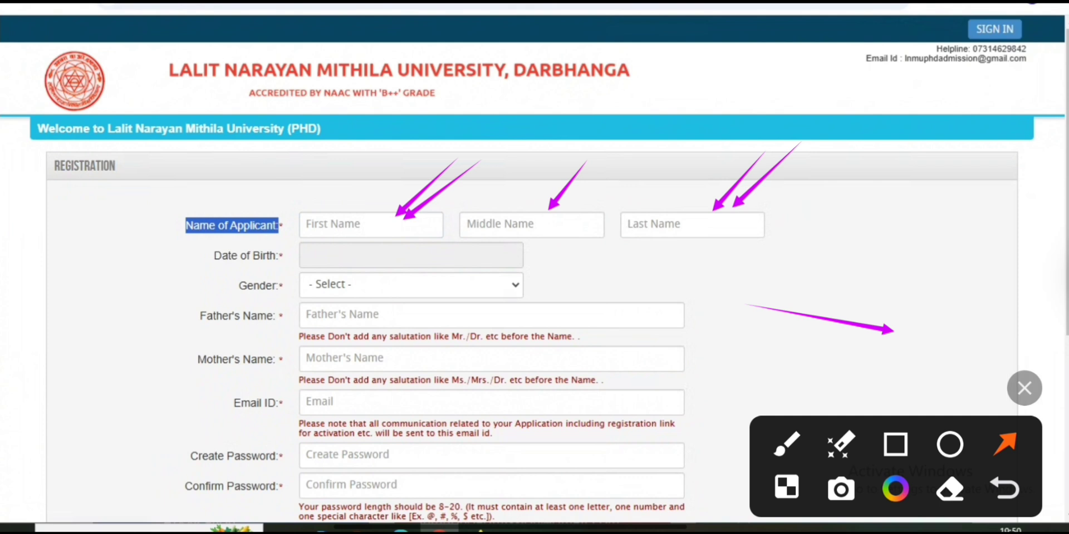
click(1061, 214)
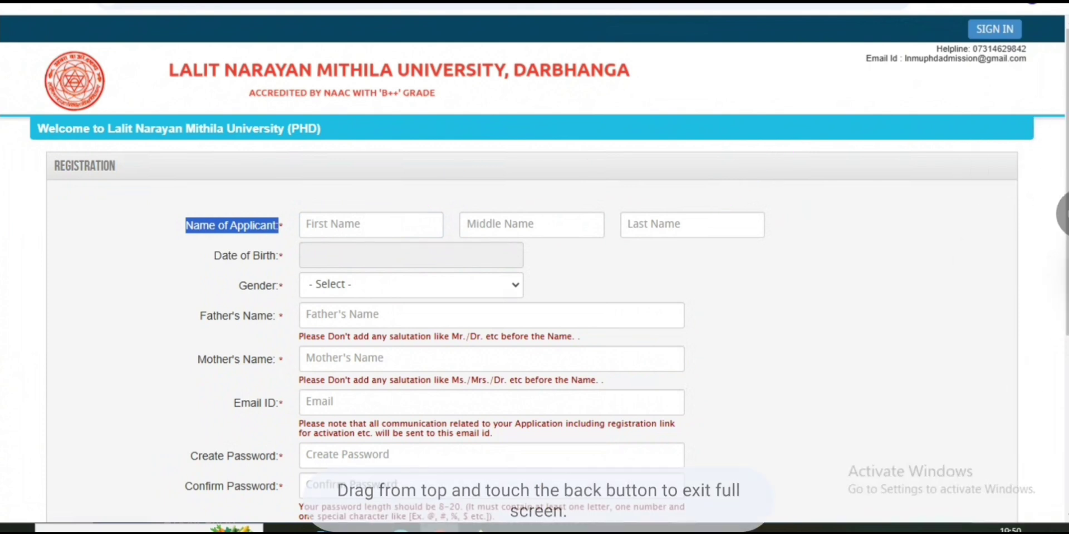
Set the Date of Birth to 15 September 1966 using the calendar picker
click(410, 256)
click(434, 285)
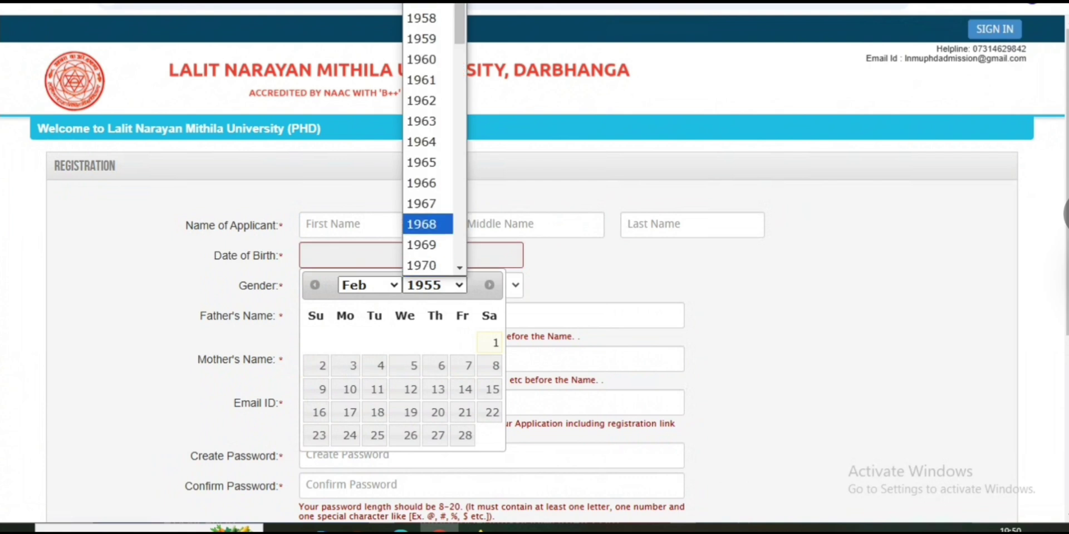
click(421, 184)
click(369, 285)
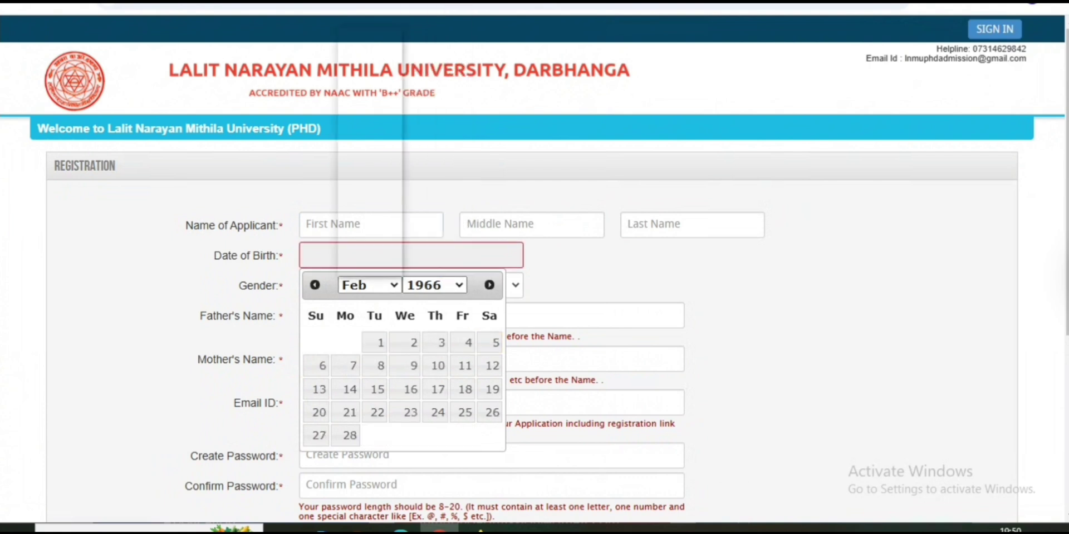
click(353, 203)
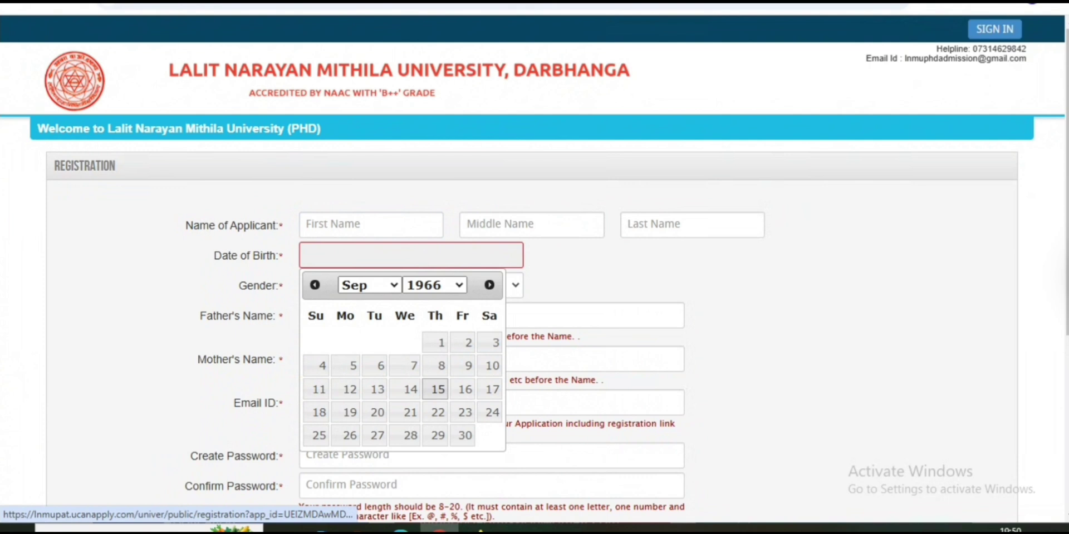
click(438, 389)
Set Gender to MALE, then point out the Father's Name, Mother's Name and Email ID fields
click(411, 285)
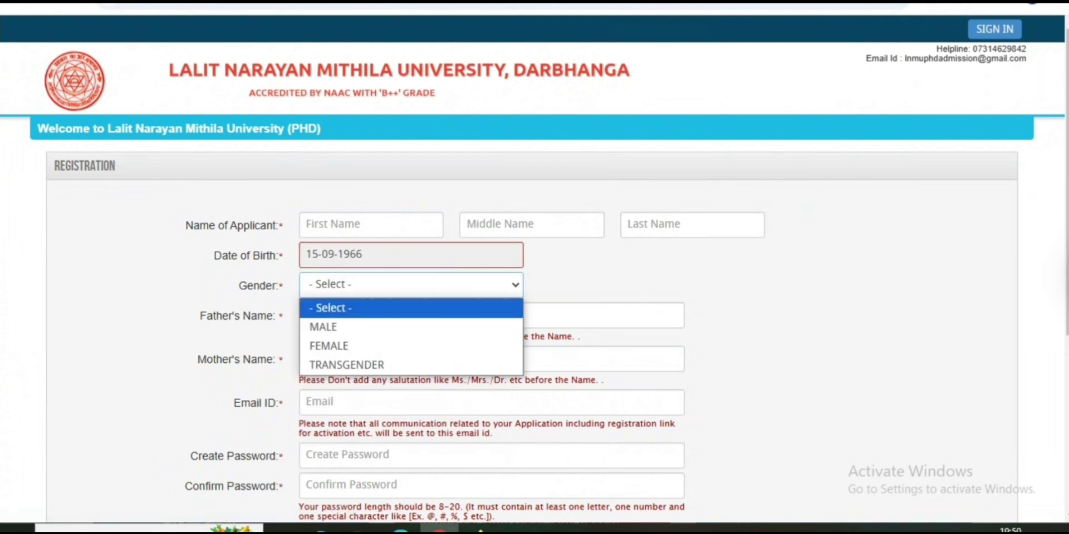
key(Up)
key(Up)
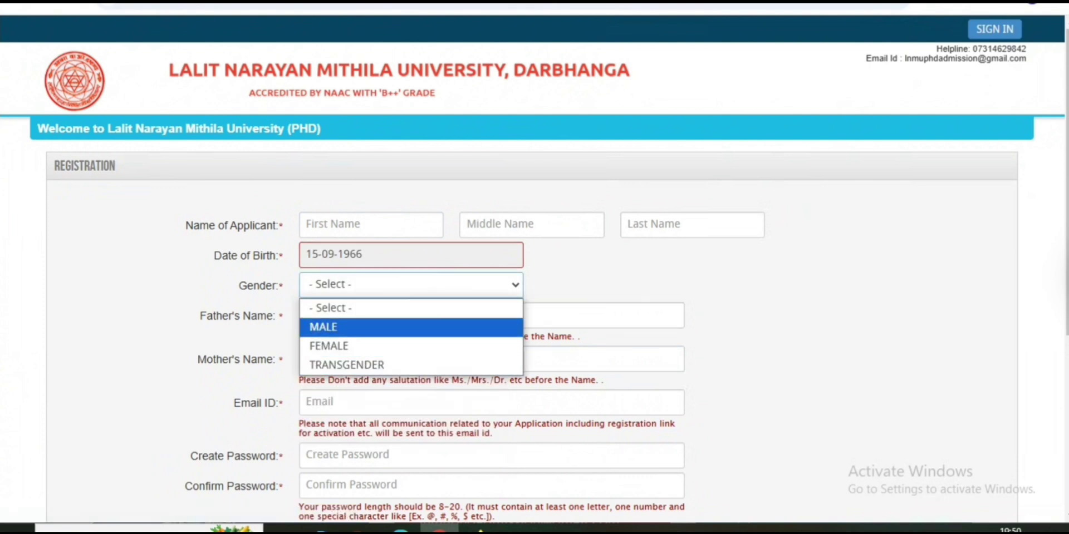
key(Return)
drag(200, 315, 286, 315)
drag(198, 359, 283, 359)
drag(233, 402, 283, 402)
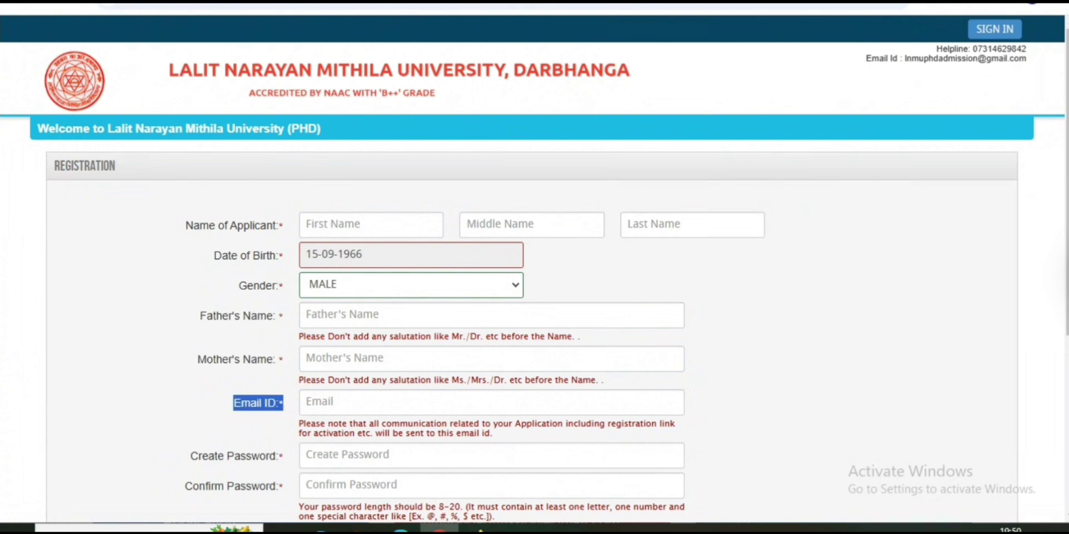
scroll(534, 334, down, 4)
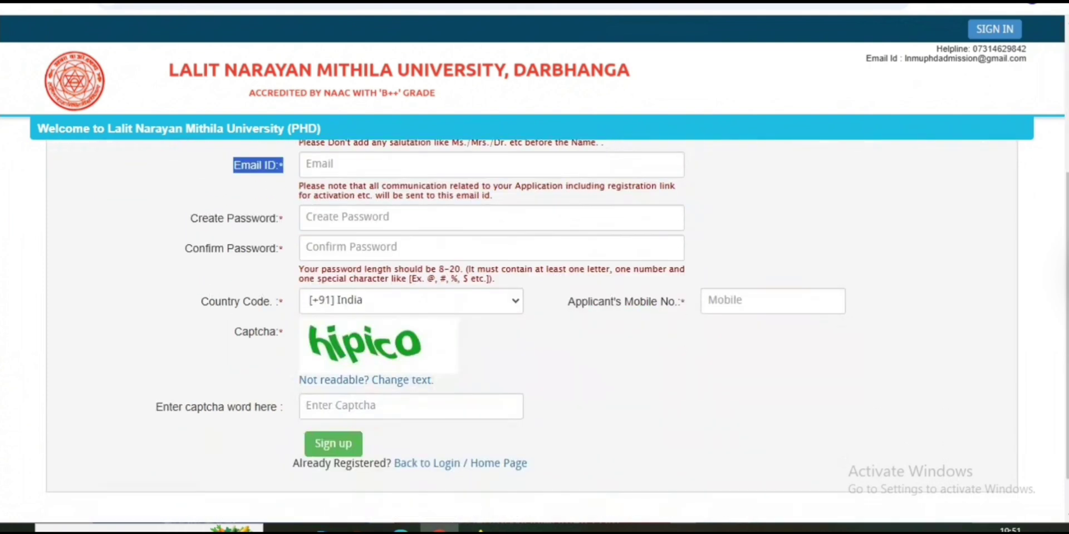
drag(191, 219, 276, 218)
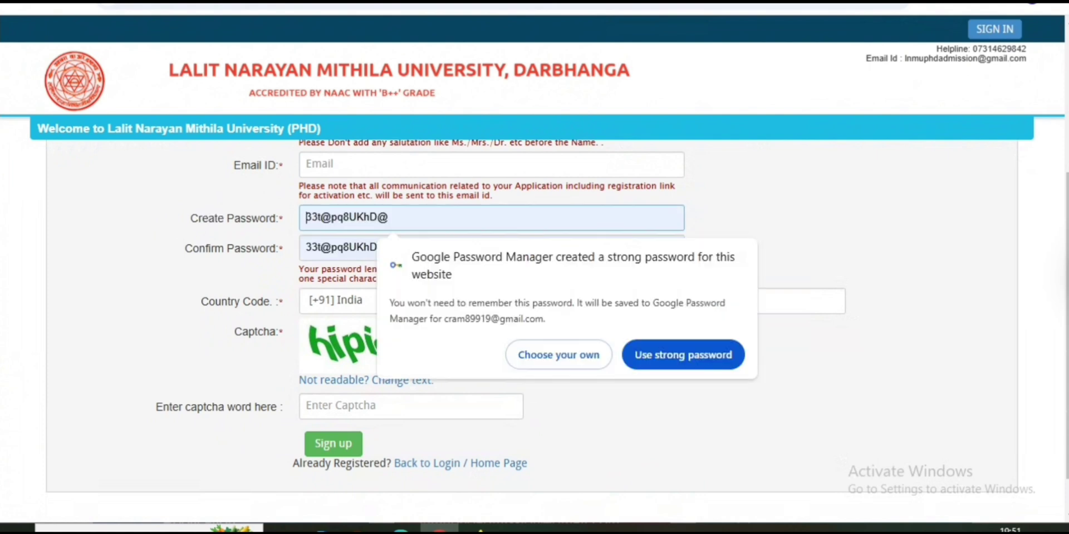
click(185, 248)
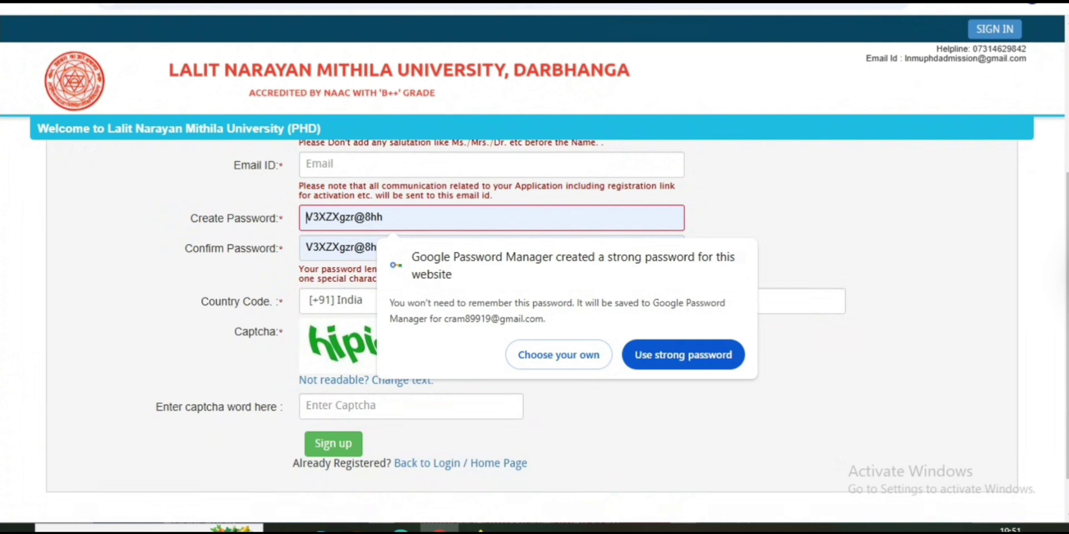
click(340, 248)
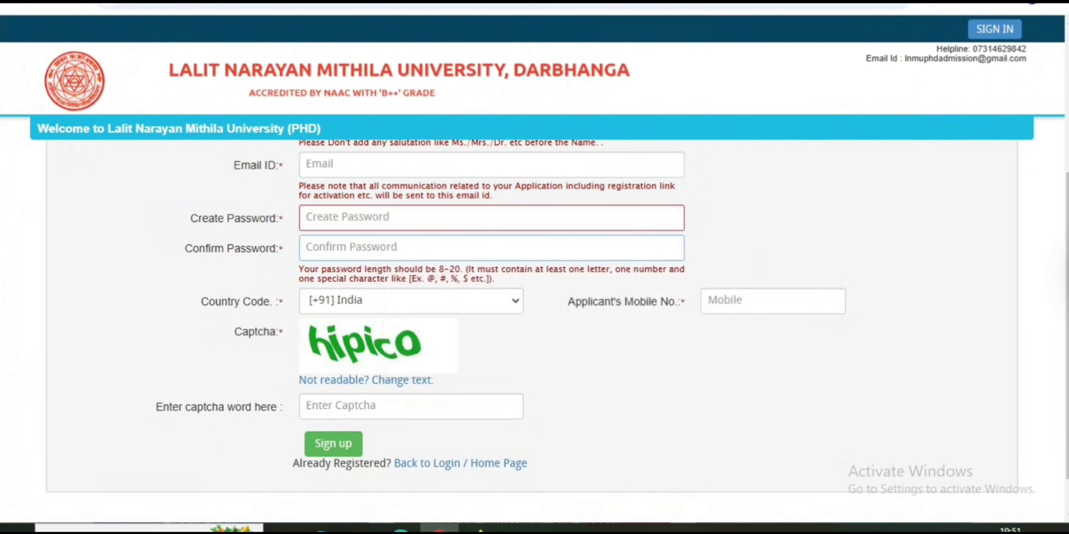
key(Tab)
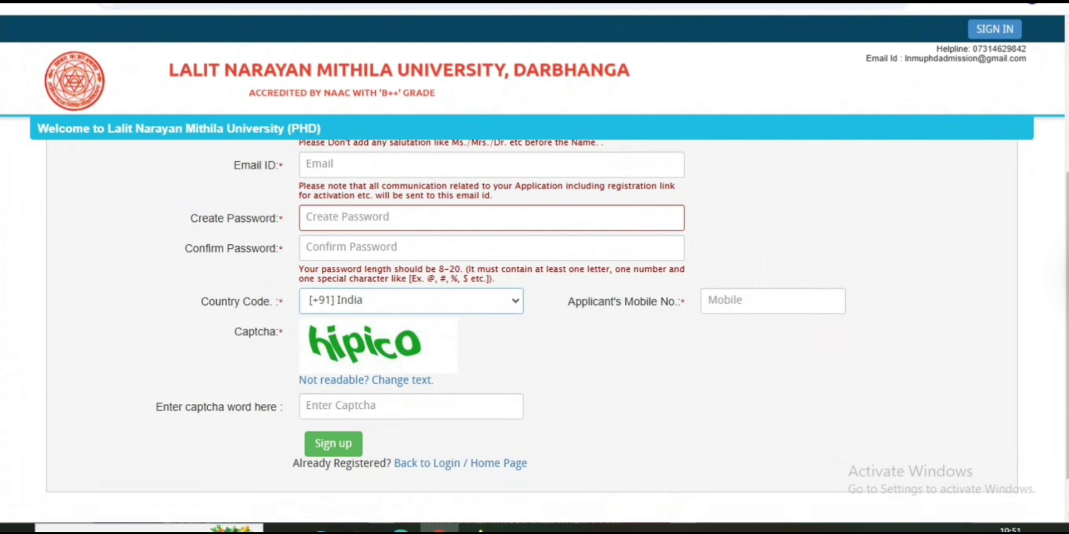
click(605, 302)
drag(605, 302, 690, 302)
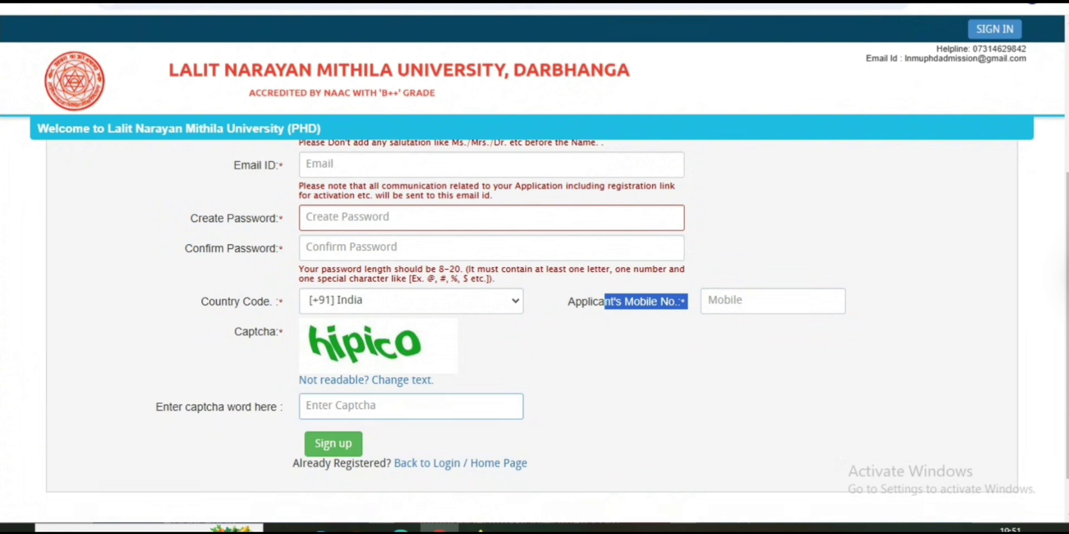
Complete the remaining registration fields, enter the captcha word and submit with Sign up
click(1062, 214)
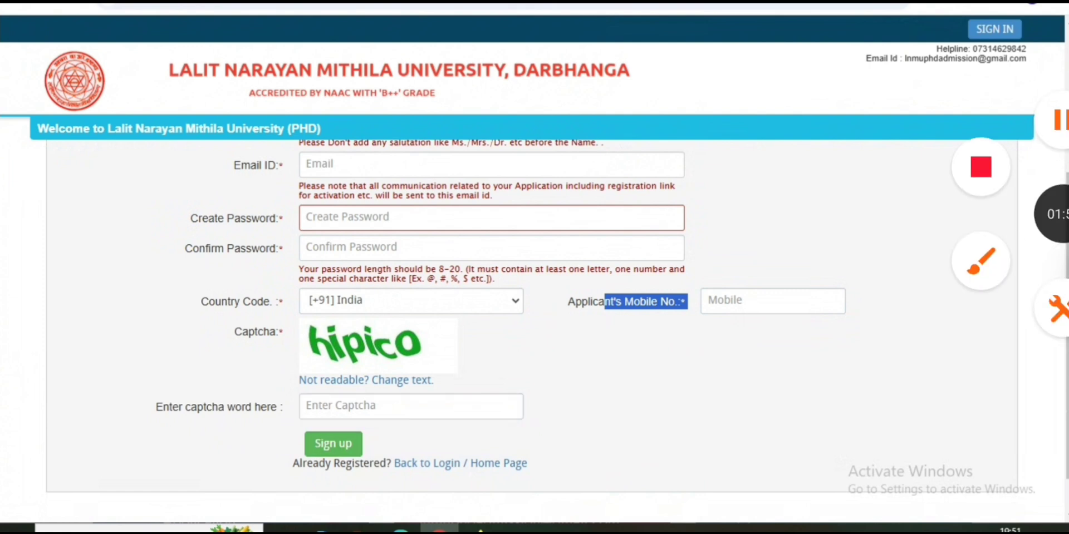
click(981, 261)
click(1005, 444)
drag(474, 309, 396, 348)
click(555, 361)
drag(554, 361, 461, 404)
drag(509, 430, 370, 445)
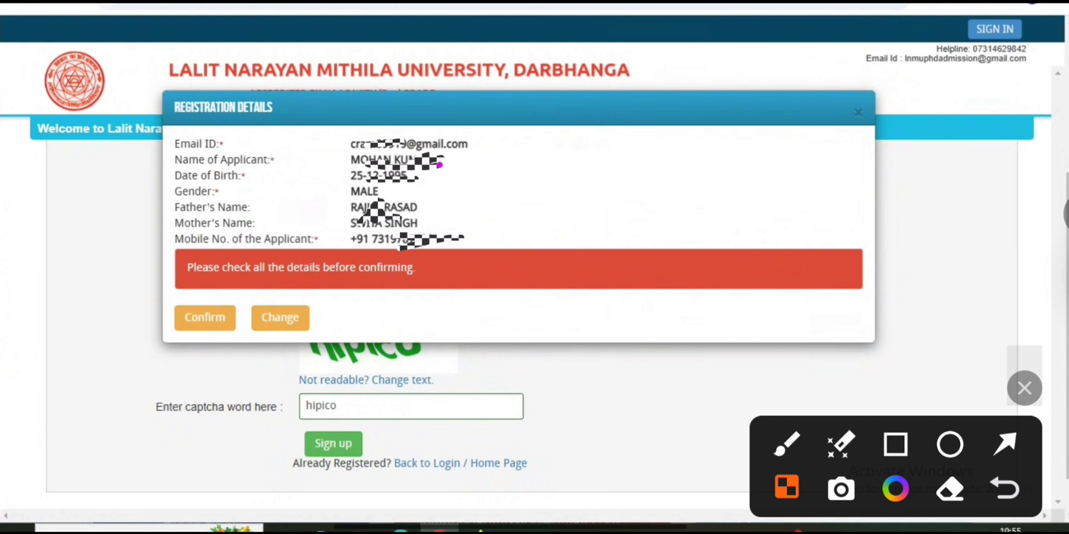
Review the Registration Details popup and confirm the registration
click(1005, 445)
drag(593, 376, 450, 194)
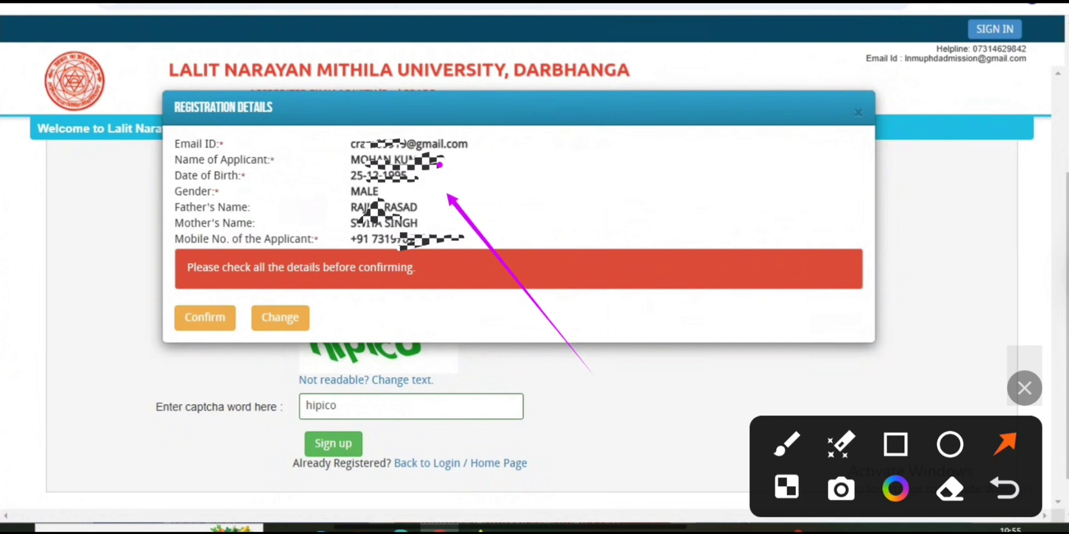
drag(253, 433, 219, 341)
drag(464, 341, 341, 334)
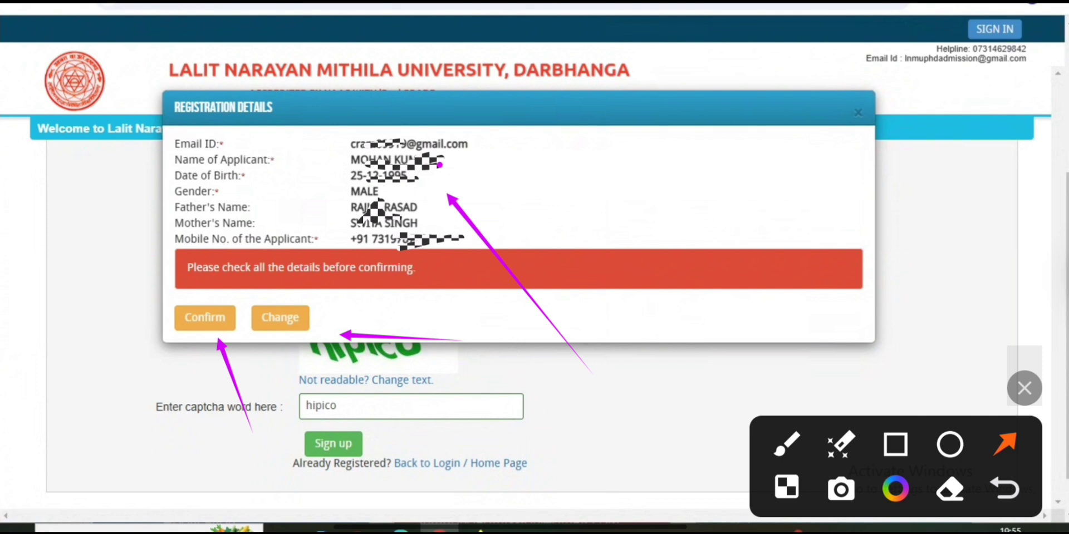
drag(267, 426, 226, 351)
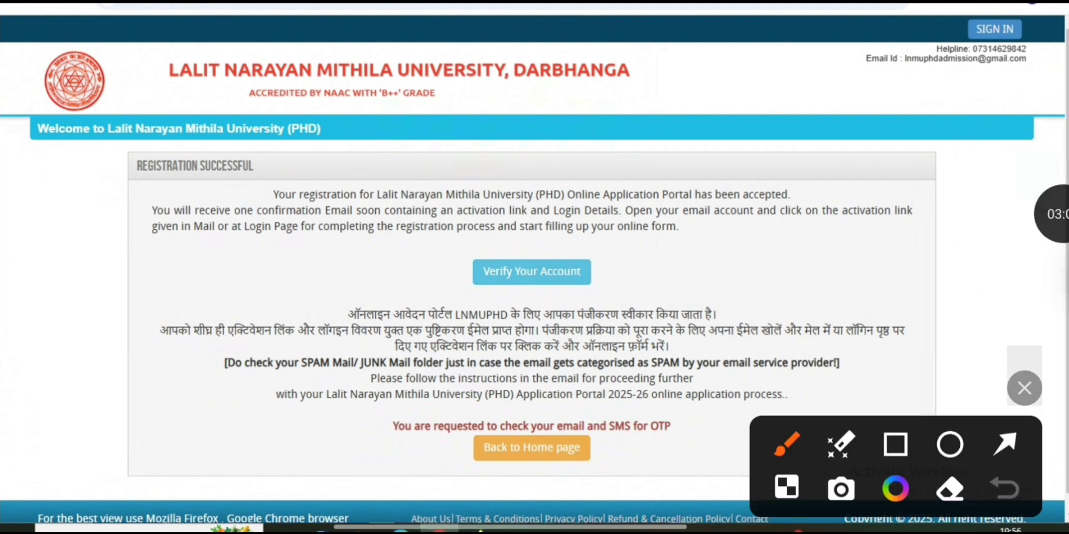
Open the Activation page via Verify Your Account, then view the activation email in Gmail
drag(710, 254, 609, 273)
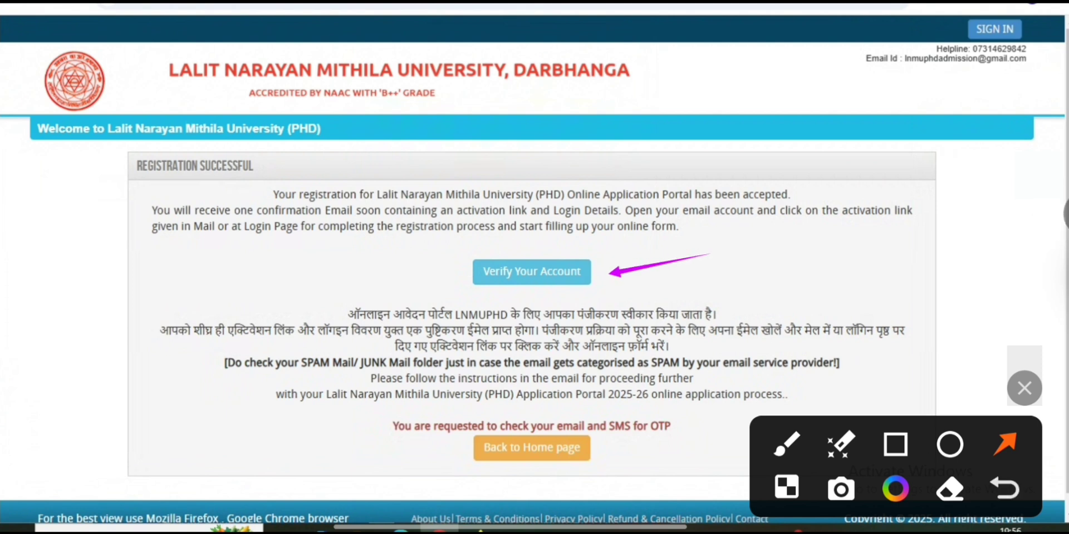
click(532, 272)
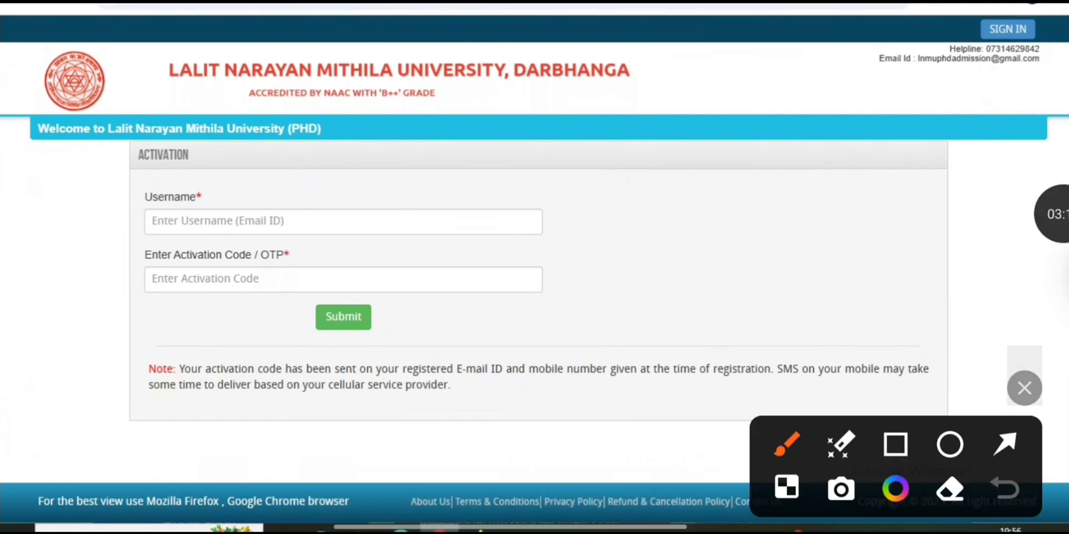
click(1005, 444)
drag(573, 187, 406, 227)
drag(606, 274, 470, 287)
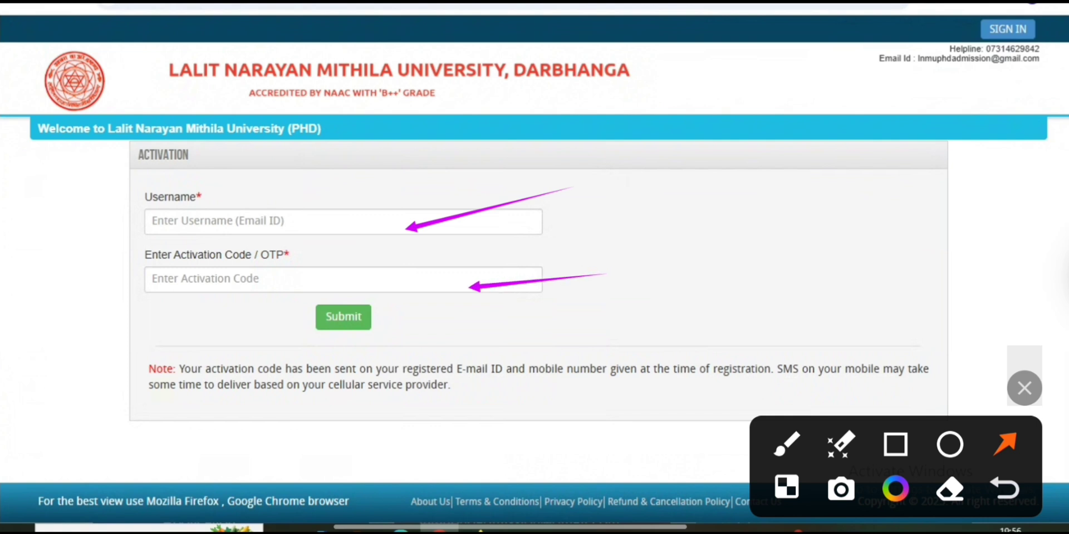
drag(600, 285, 508, 290)
drag(496, 368, 399, 333)
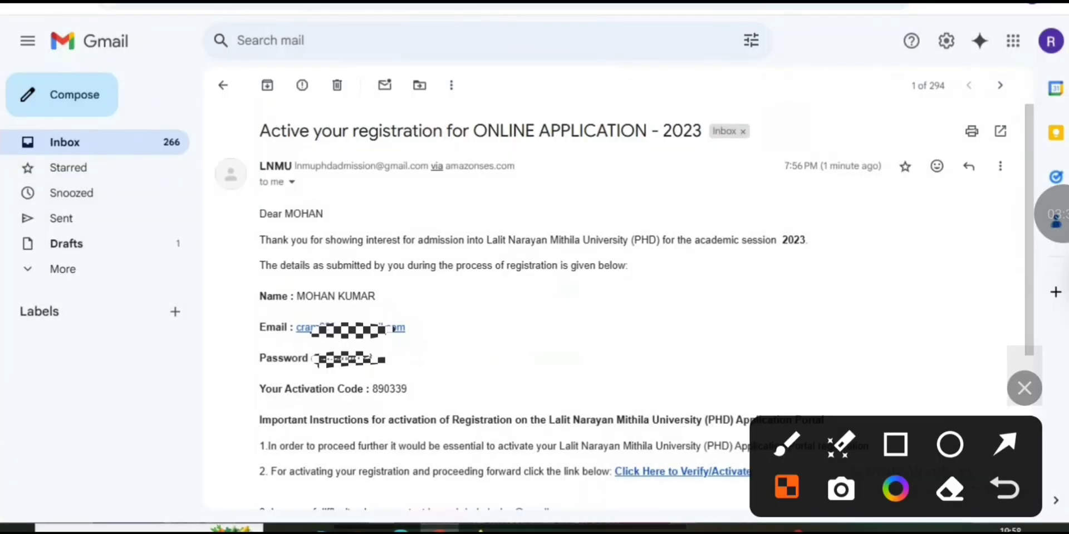
Copy the activation code from the LNMU email and return to the portal tab
mouse_move(542, 351)
mouse_down()
mouse_move(419, 393)
mouse_move(380, 389)
mouse_move(407, 389)
mouse_up()
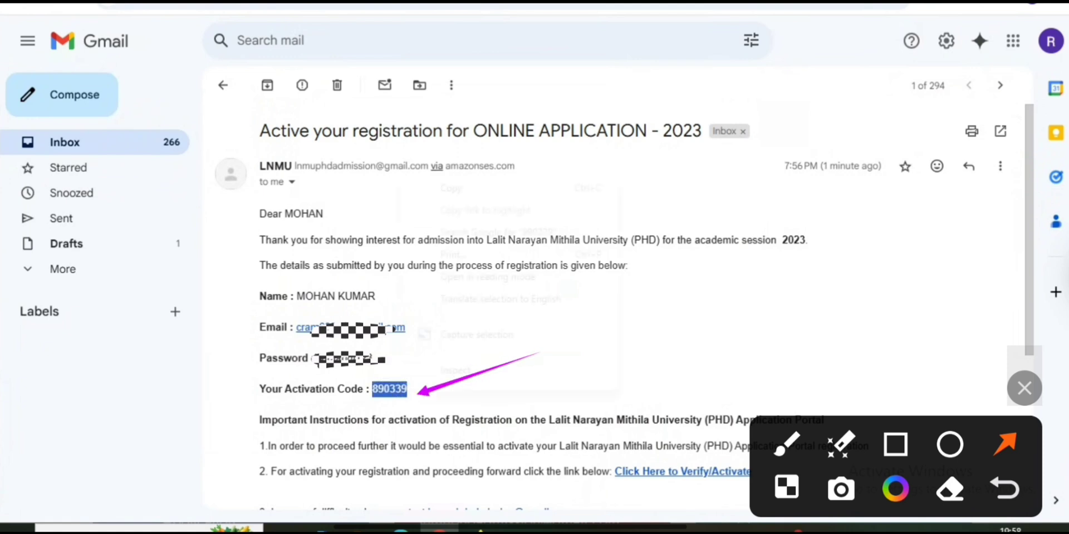
right_click(398, 389)
click(439, 187)
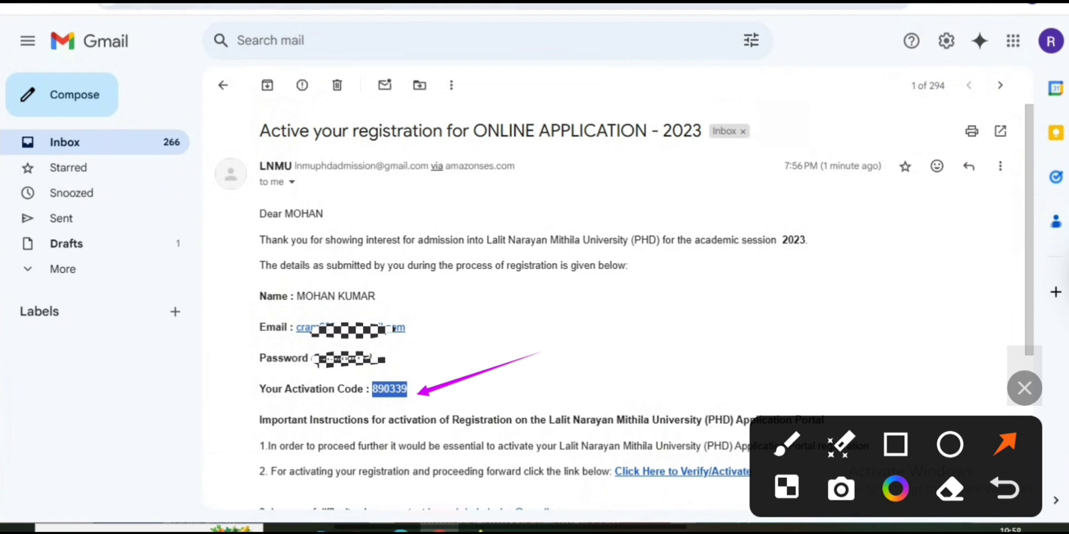
key(ctrl+Tab)
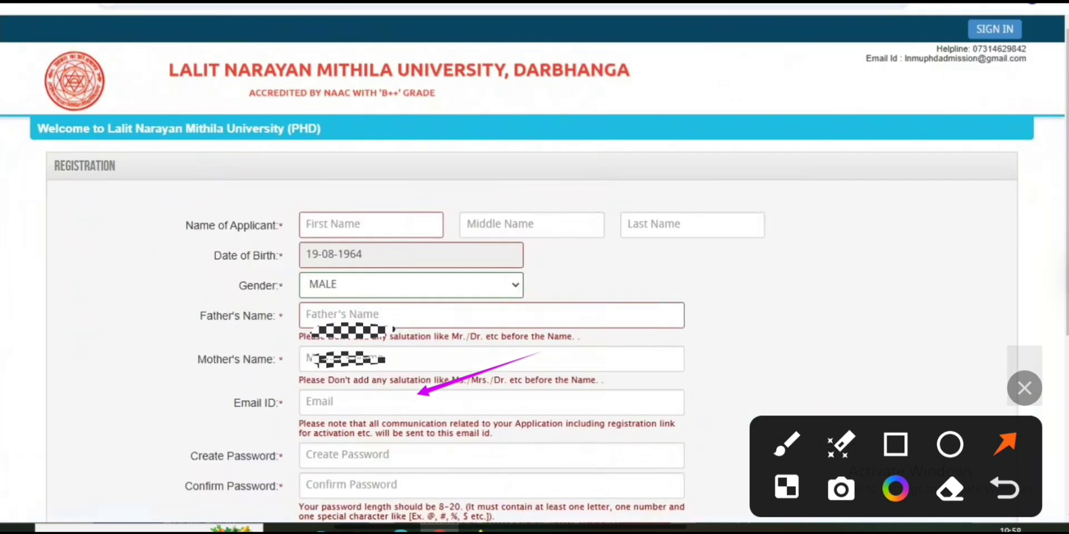
Enter the username, paste the activation code, and submit to activate the account
key(ctrl+Tab)
click(343, 279)
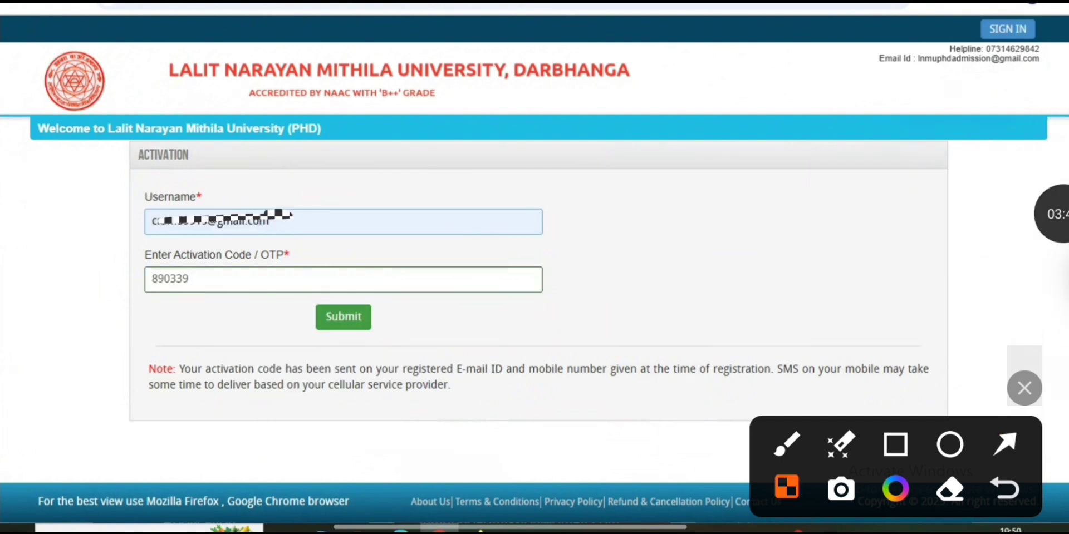
click(1005, 443)
drag(585, 308, 389, 316)
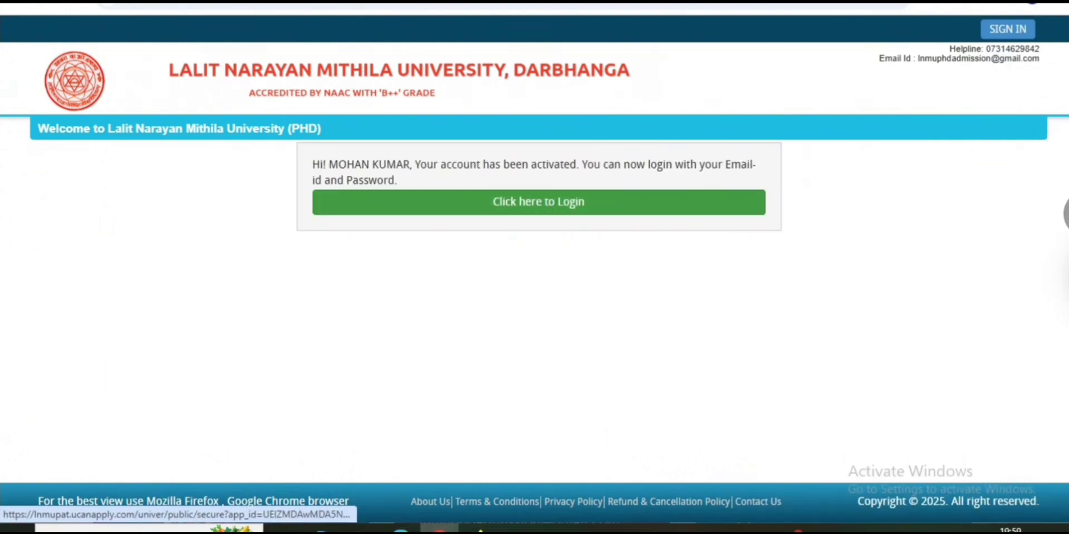
Go to the login page and open the Applicant Login sign-in form
click(1065, 214)
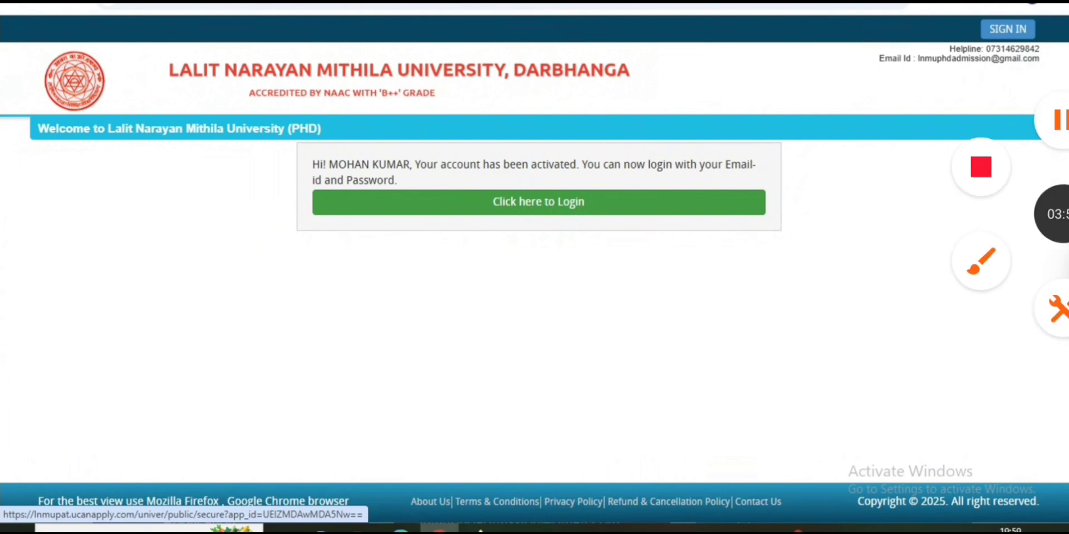
click(981, 262)
click(1005, 444)
drag(591, 334, 562, 236)
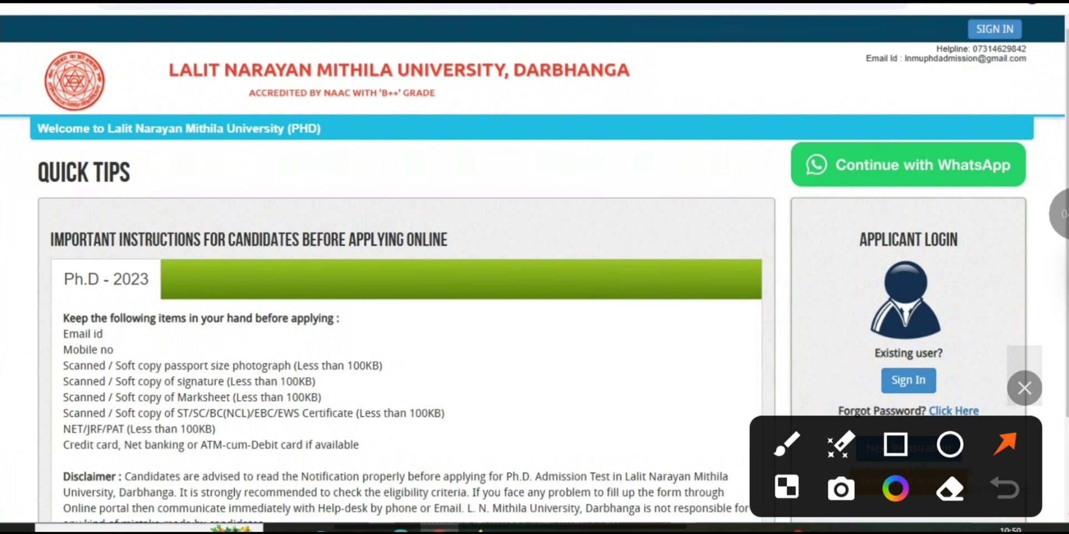
scroll(535, 332, down, 2)
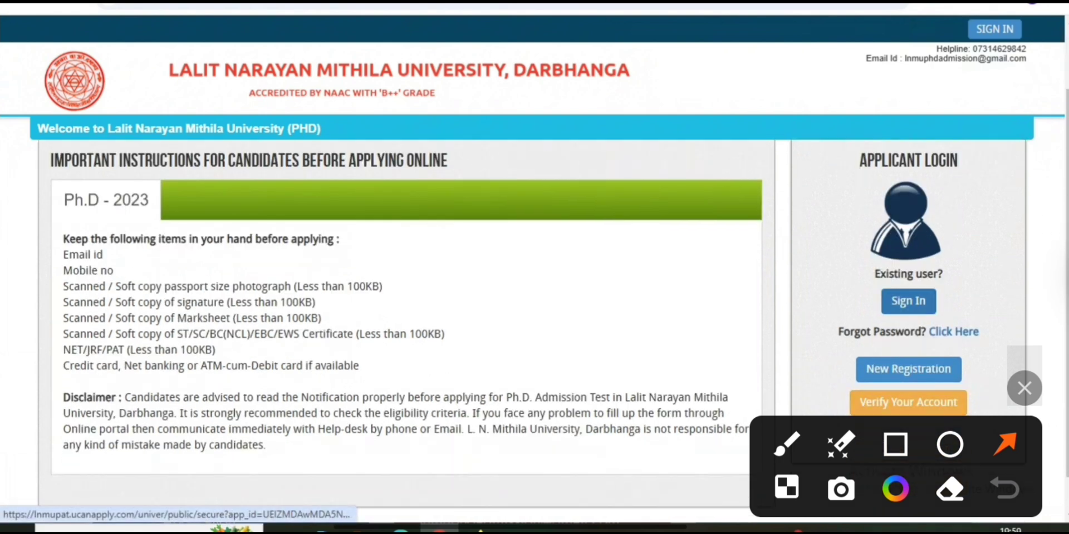
drag(727, 294, 872, 301)
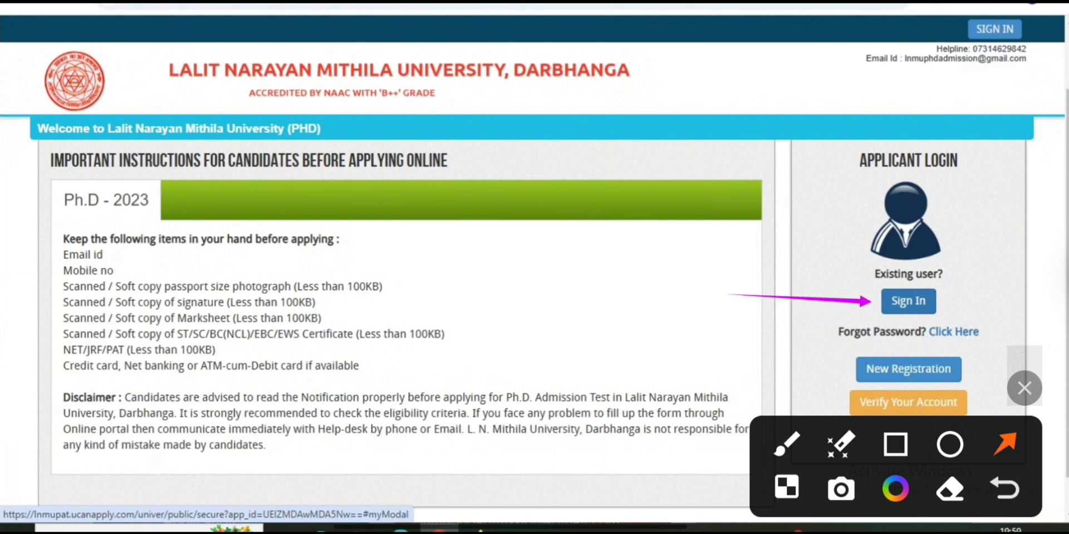
click(909, 301)
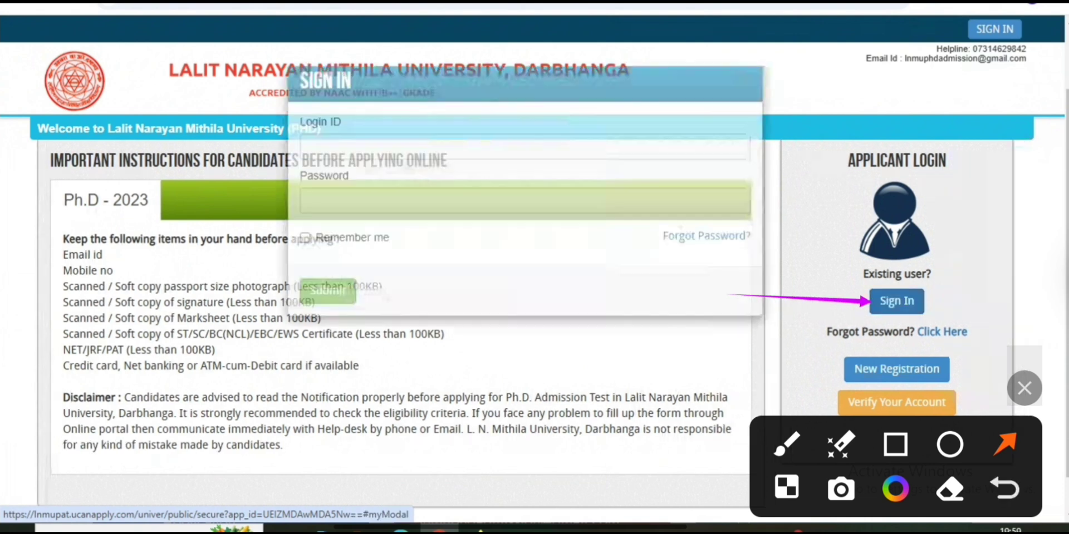
Enter the Login ID and password and submit to reach the Dashboard
click(525, 181)
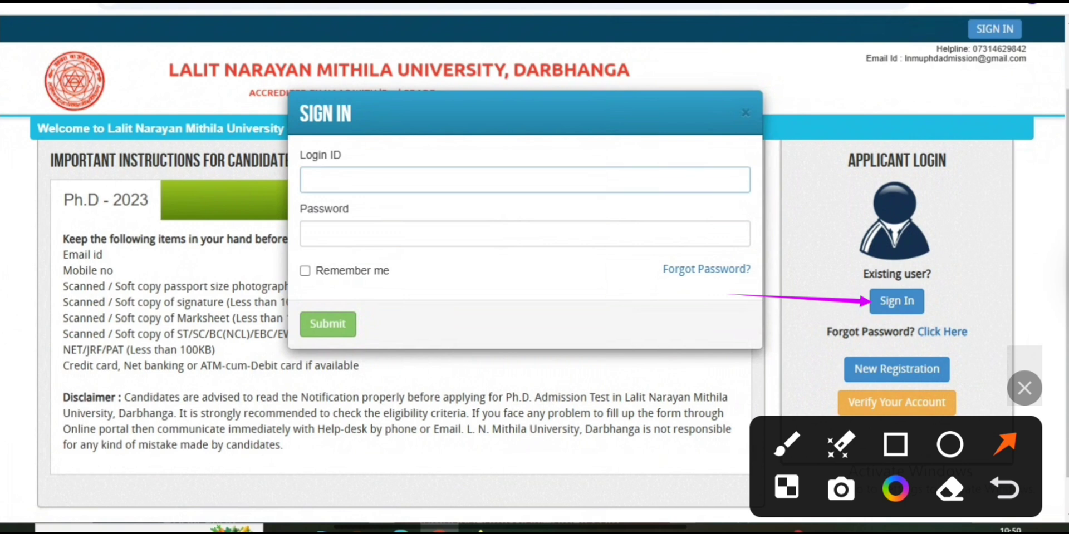
drag(710, 186, 592, 179)
drag(625, 232, 539, 235)
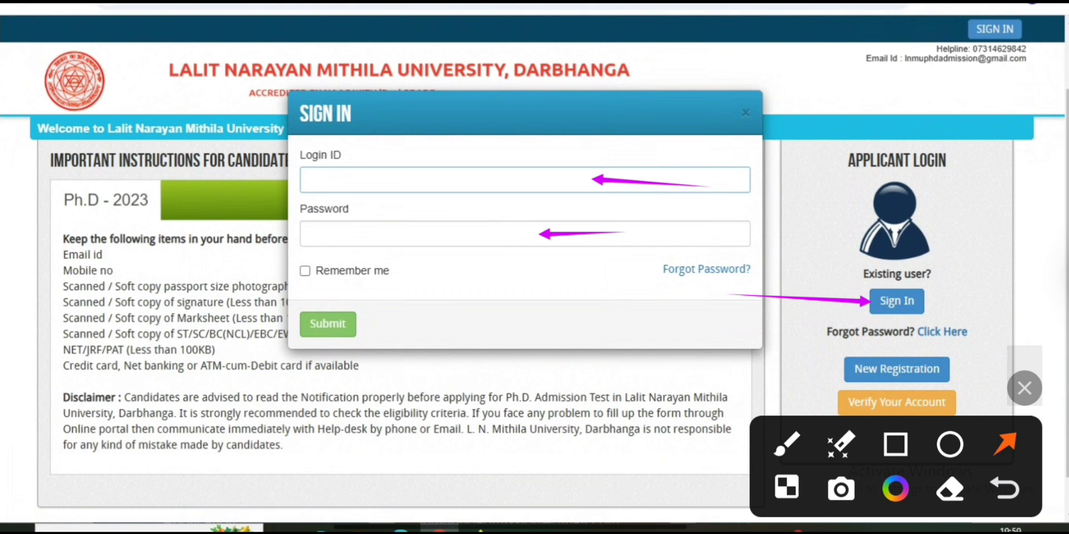
drag(526, 335, 398, 327)
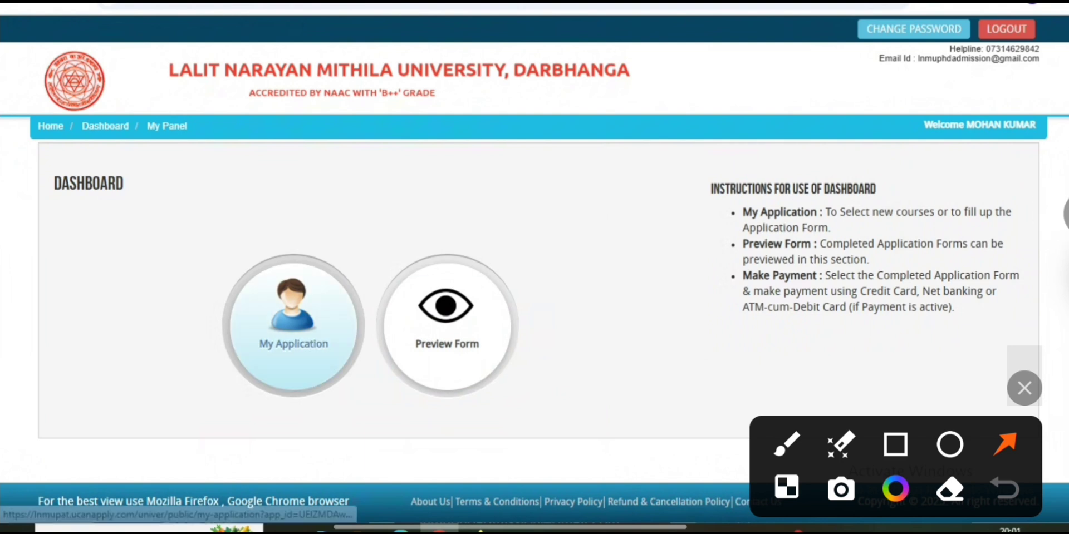
Open My Application and choose Ph.D. as the programme name
drag(395, 190, 301, 298)
click(293, 325)
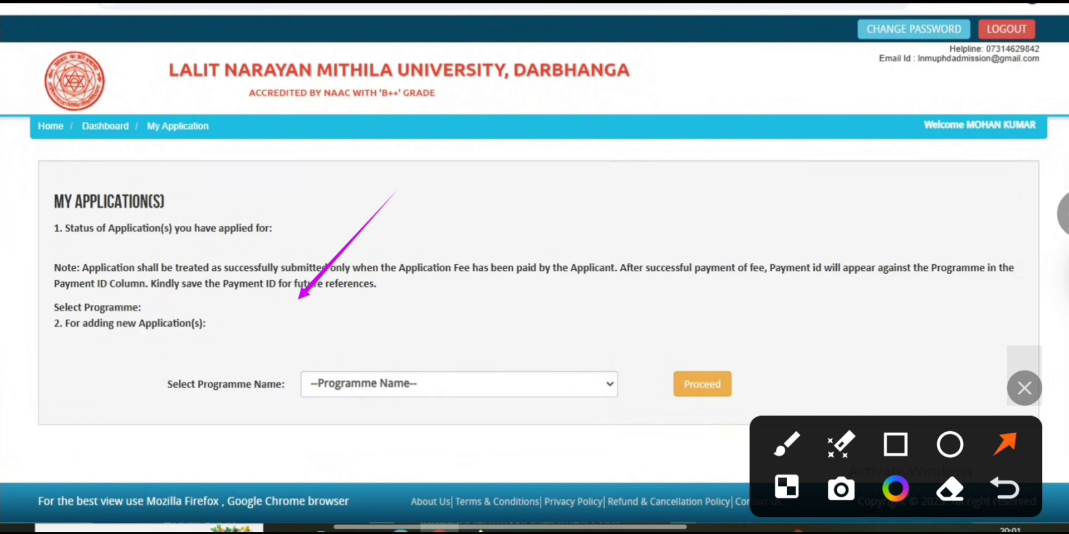
click(459, 384)
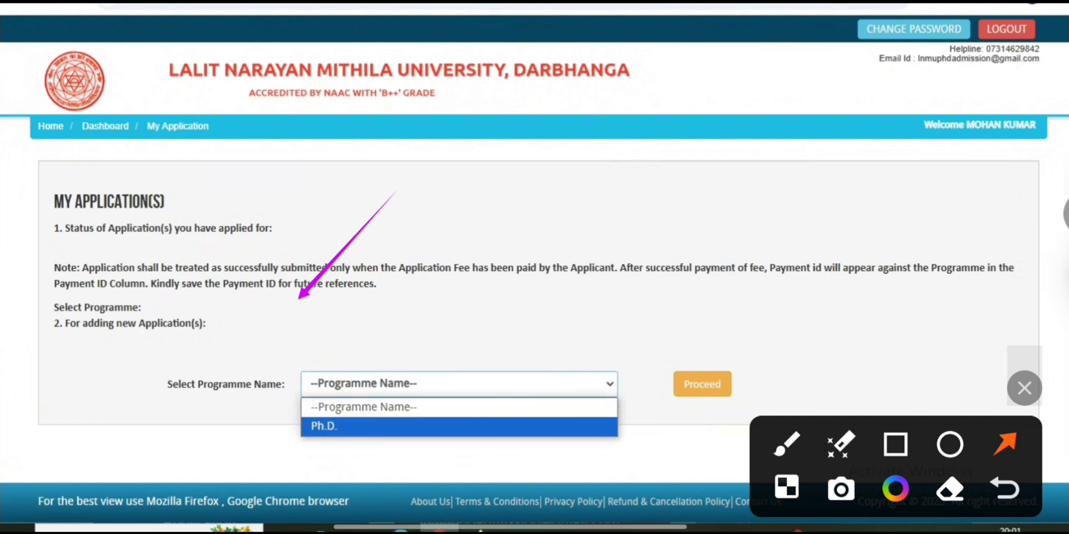
click(460, 427)
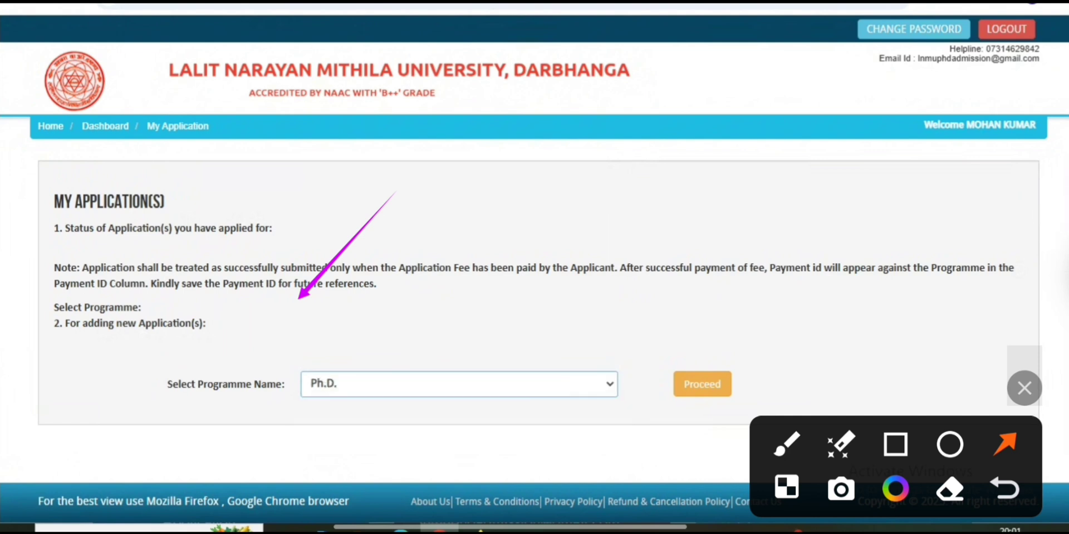
drag(767, 259, 694, 392)
Confirm the eligibility criteria and add the Ph.D. programme to the application
click(1058, 215)
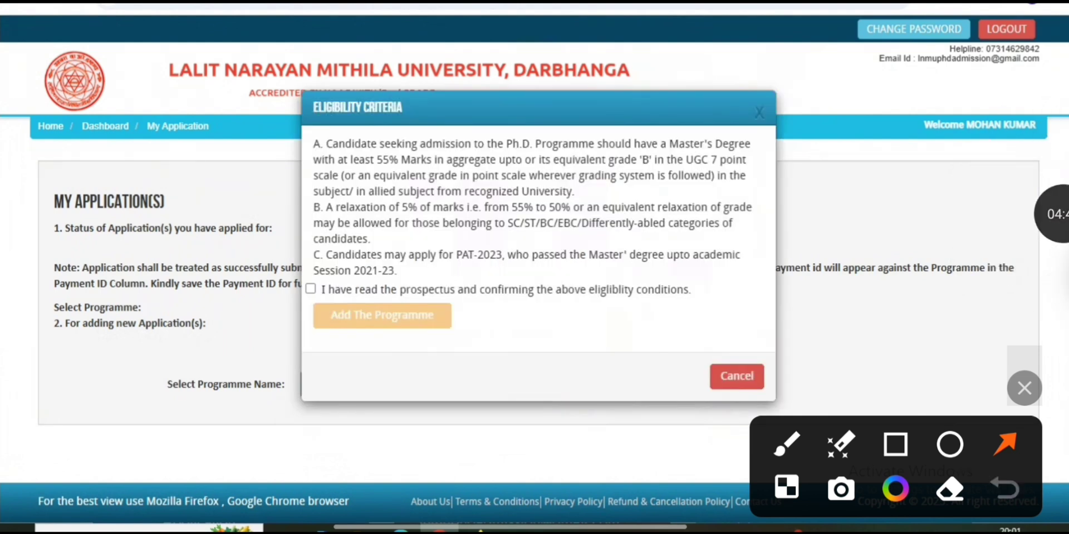
drag(363, 203, 322, 274)
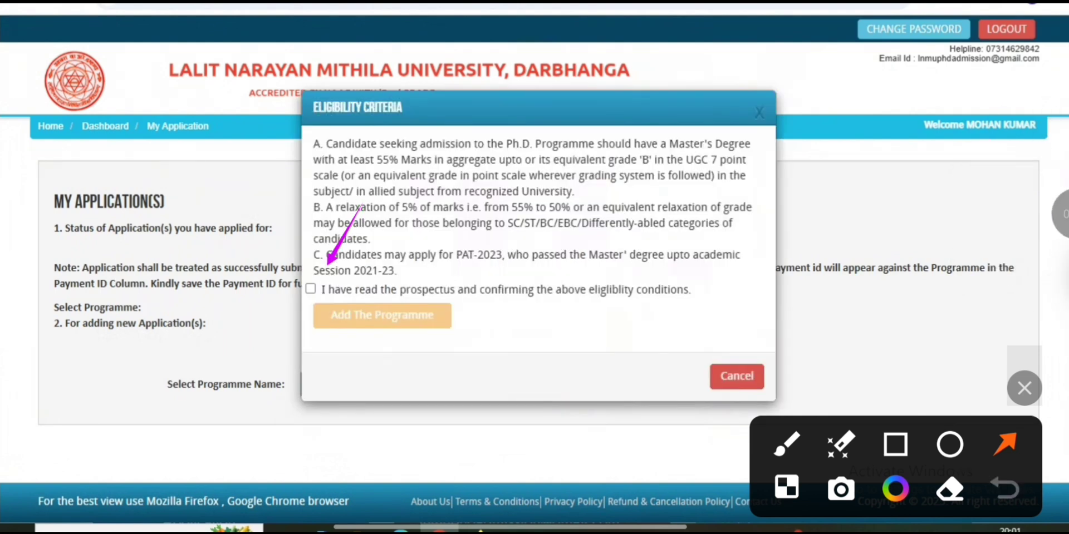
click(311, 288)
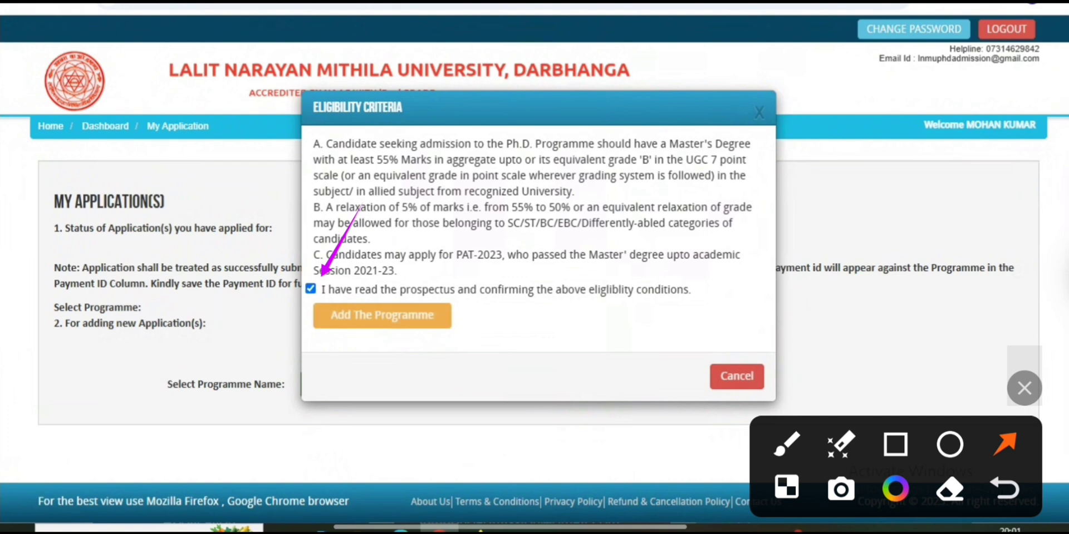
drag(606, 241, 460, 324)
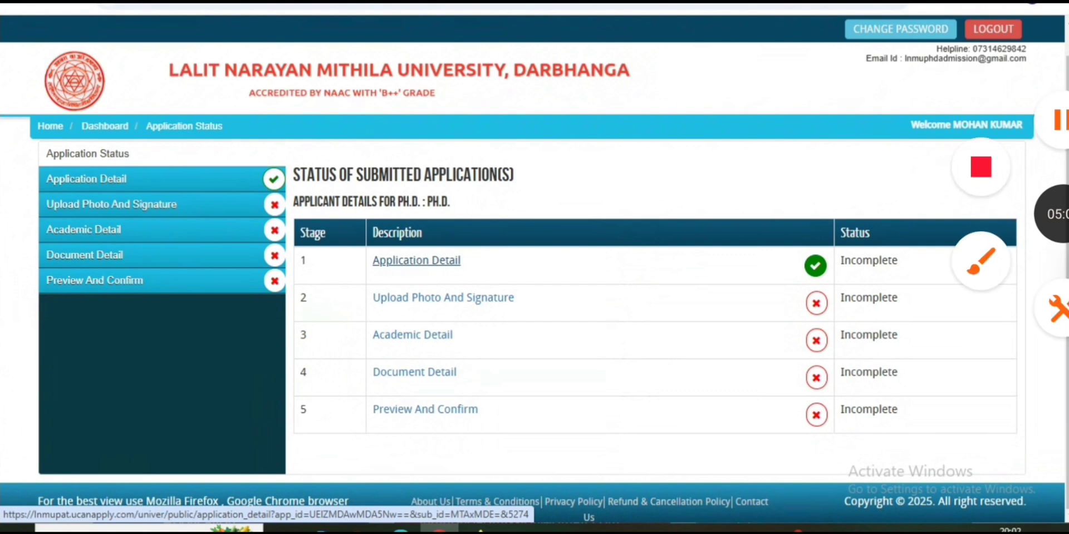
Open the Ph.D. Application Detail form from the Application Status page
click(981, 261)
click(1005, 444)
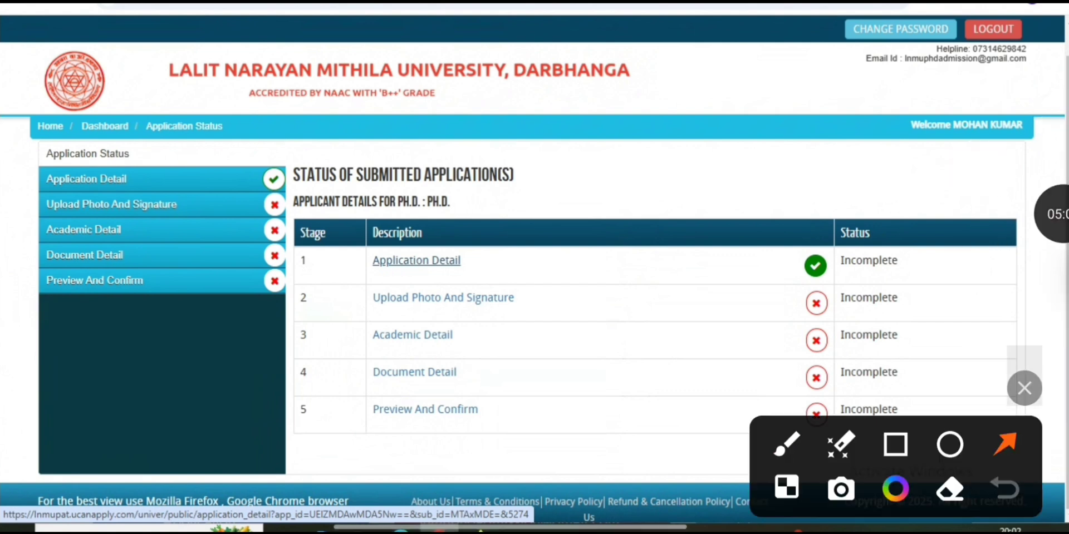
drag(696, 297, 582, 298)
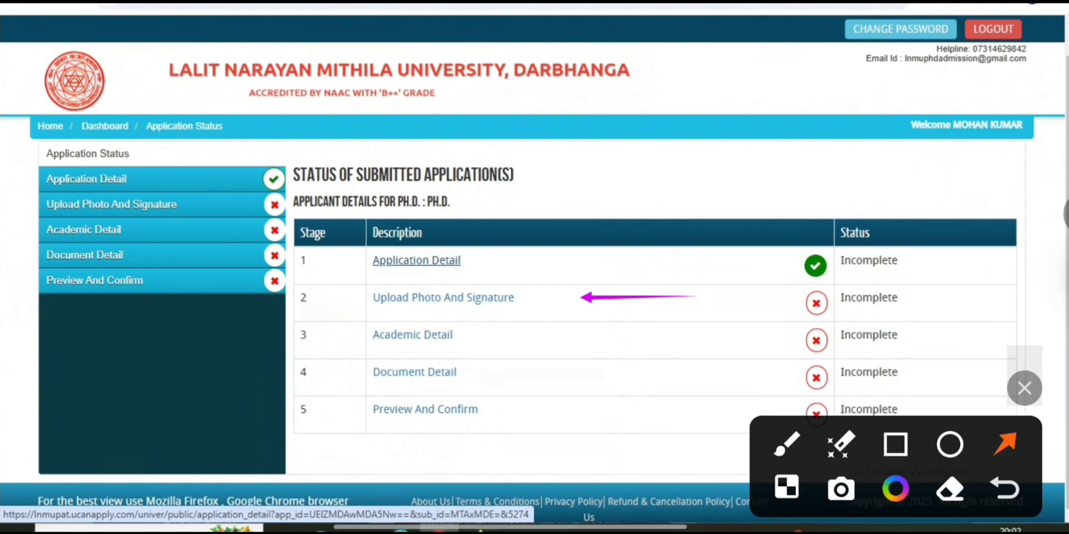
drag(642, 341, 560, 341)
drag(623, 376, 548, 376)
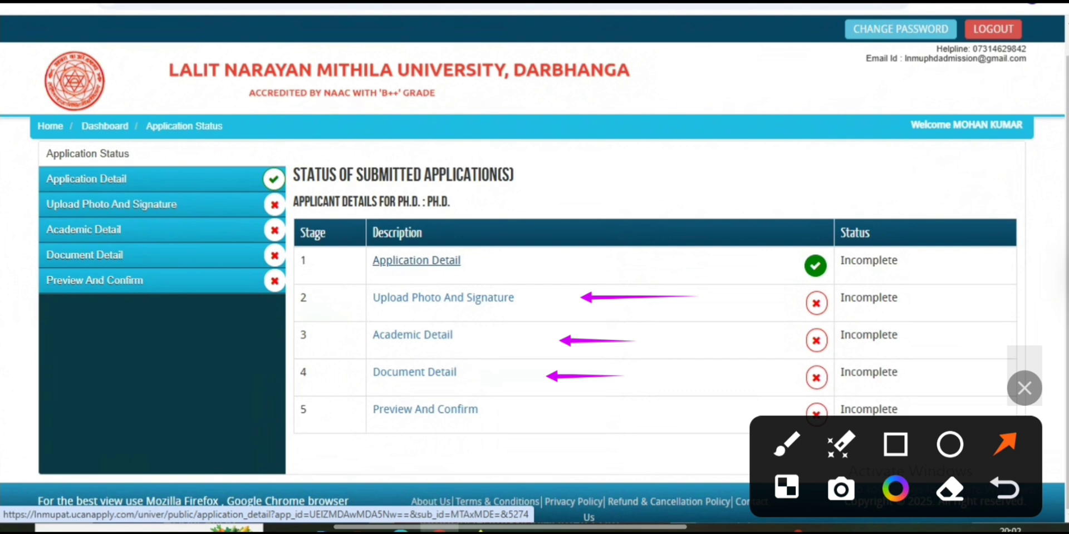
drag(657, 416, 562, 417)
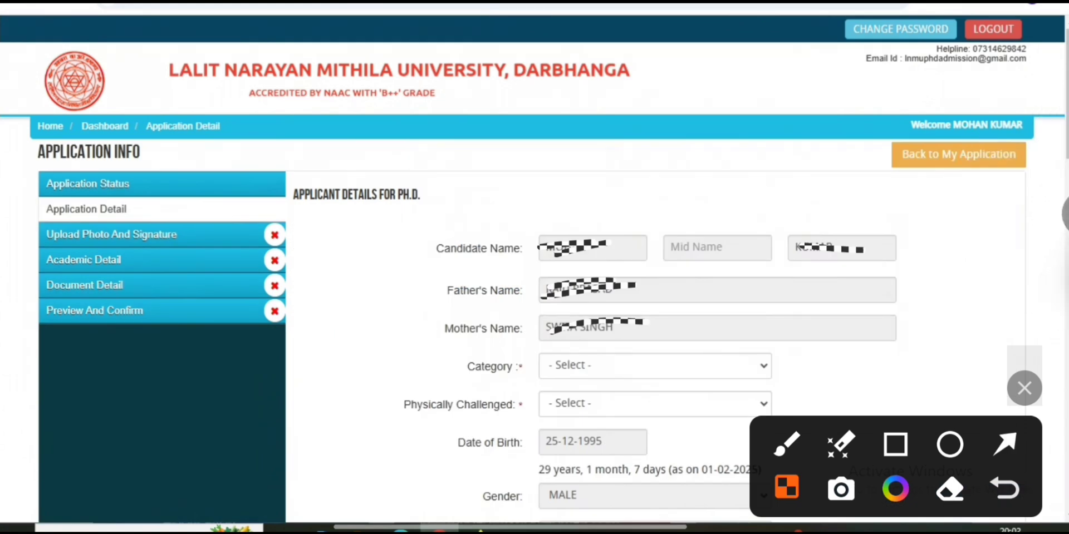
Set Category to BC and Physically Challenged to No, reverting a brief Yes
click(655, 366)
click(655, 367)
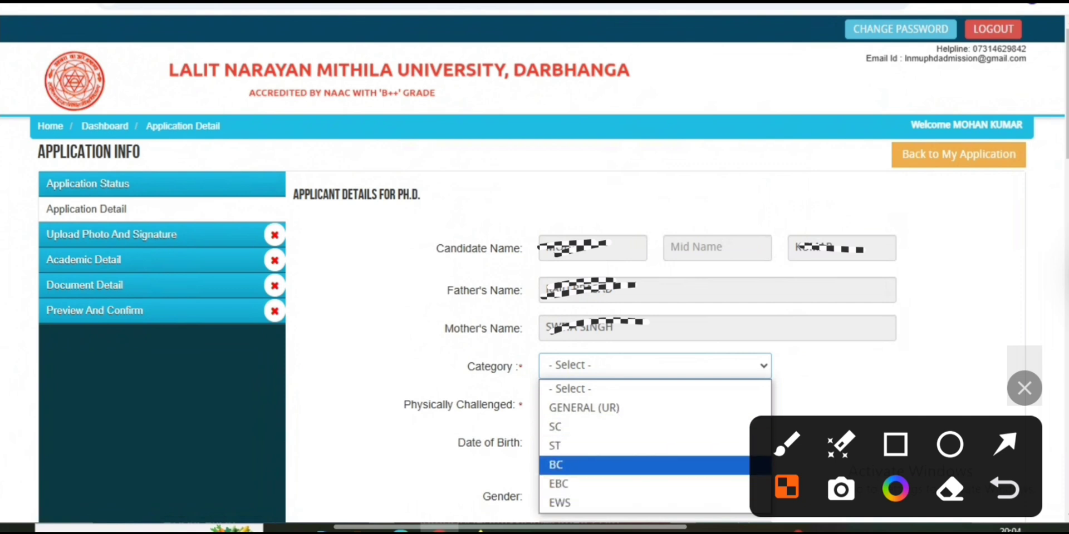
click(557, 465)
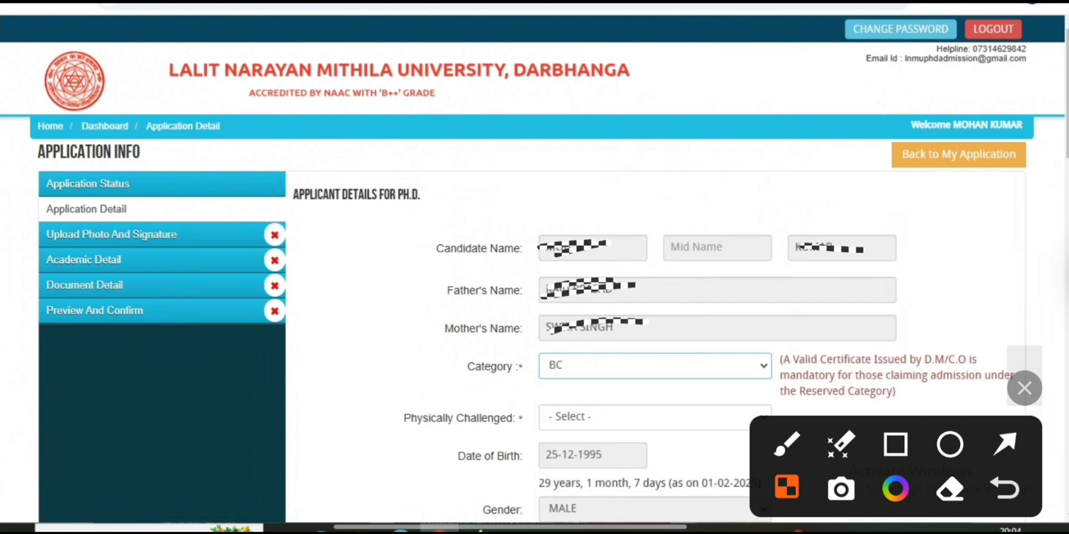
click(654, 418)
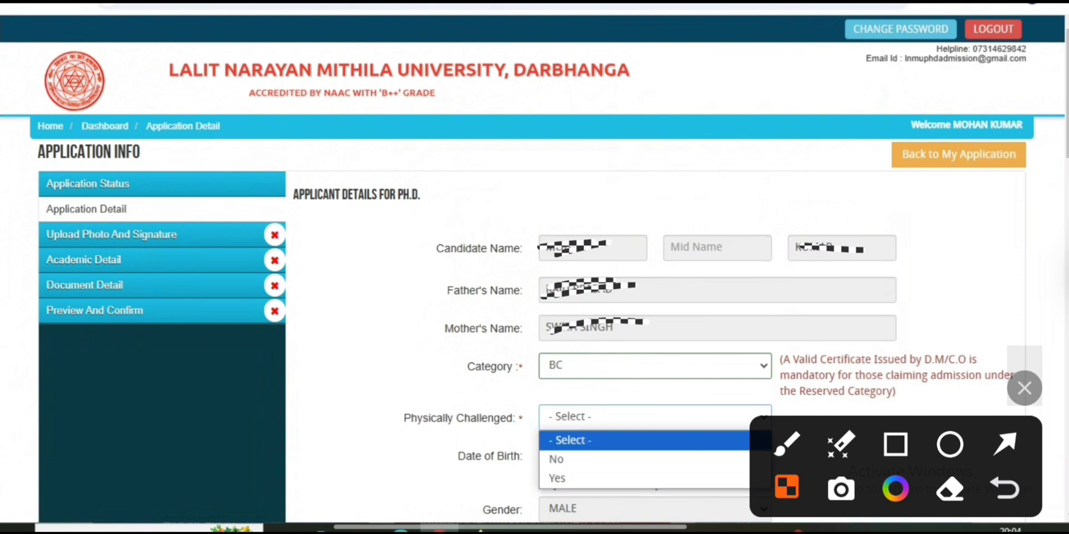
click(590, 479)
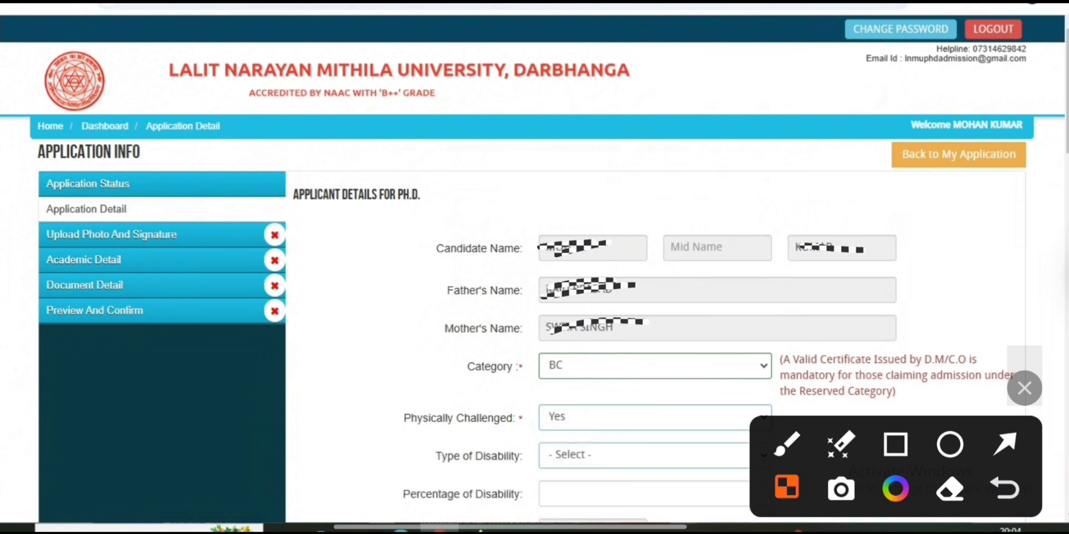
click(612, 455)
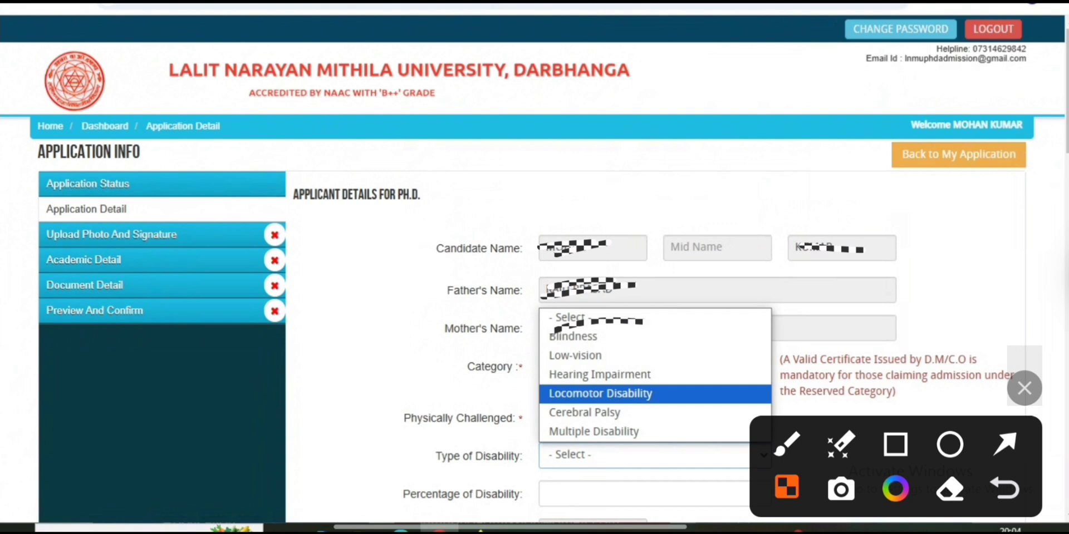
key(Escape)
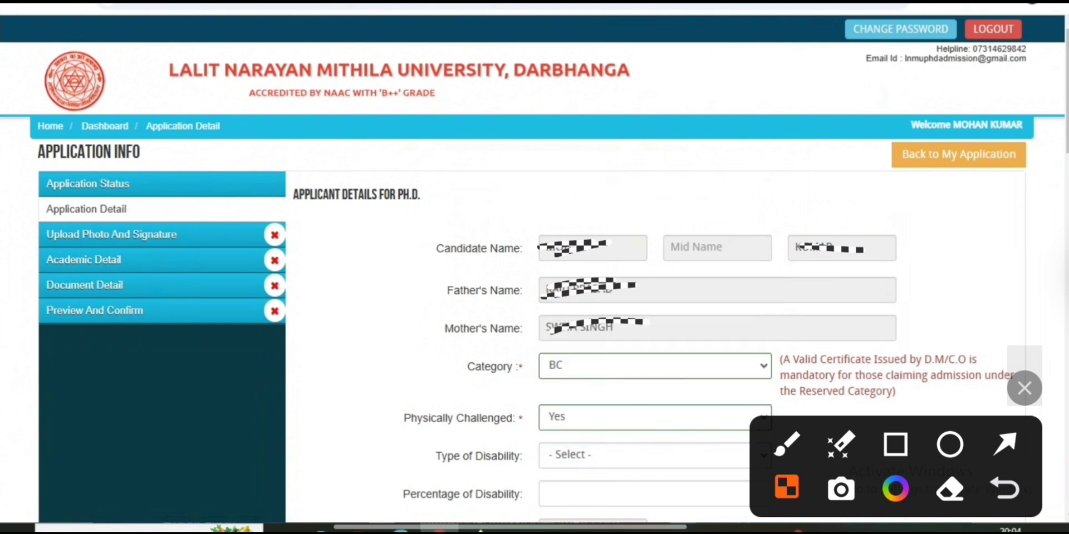
click(655, 417)
click(557, 455)
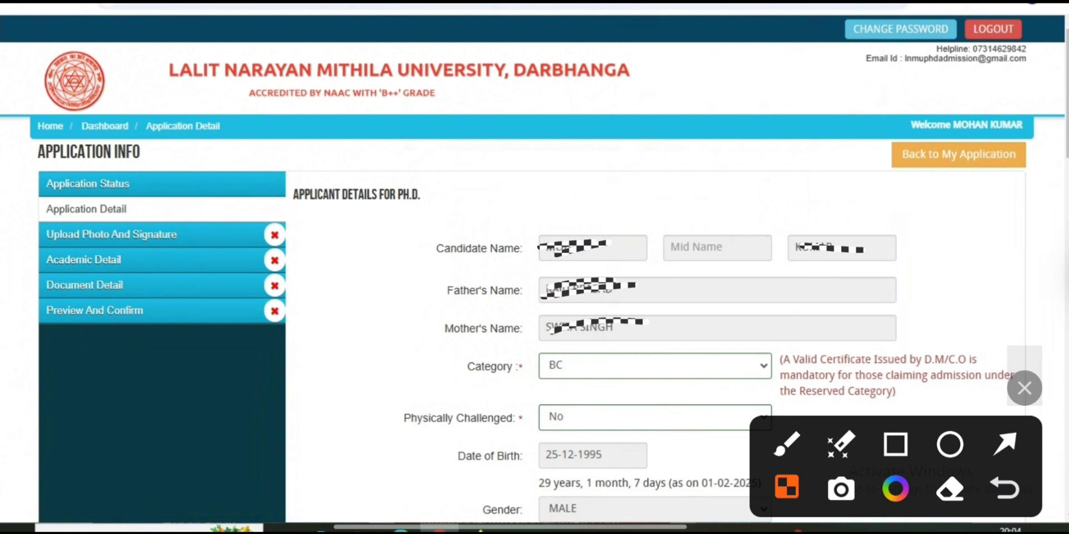
Set Nationality to Indian, switching back after briefly choosing Abroad
scroll(535, 334, down, 10)
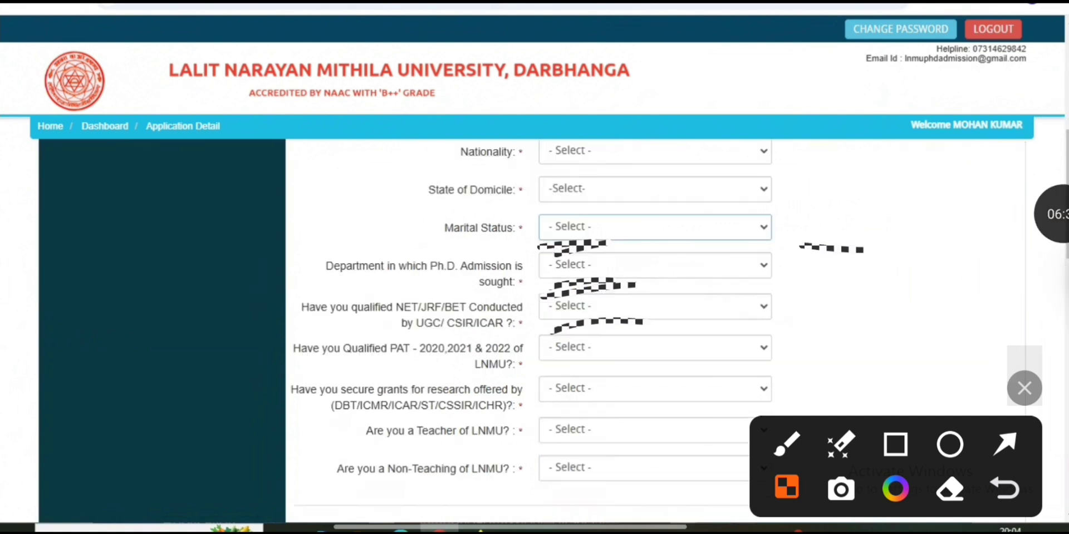
click(655, 151)
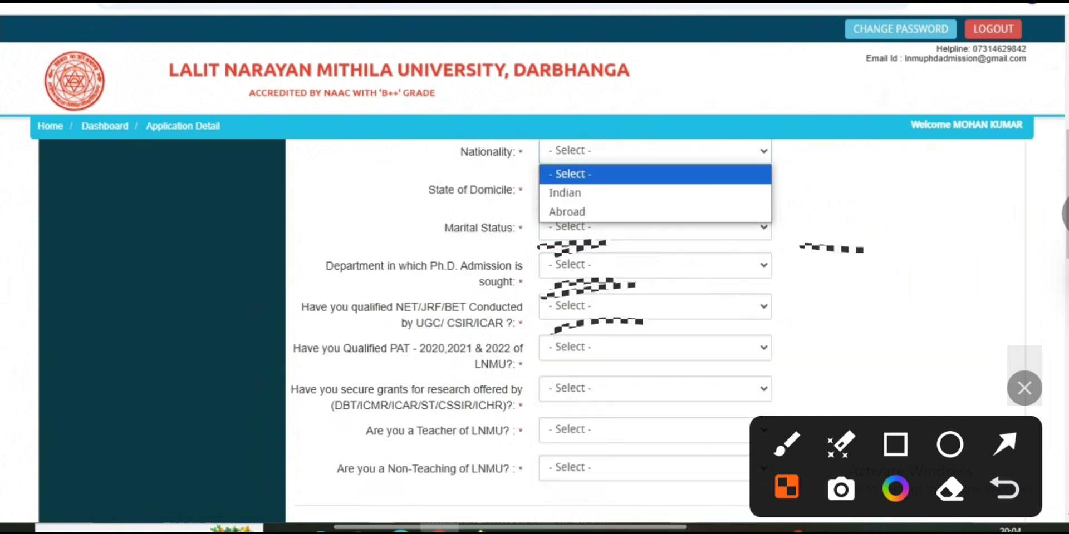
click(564, 193)
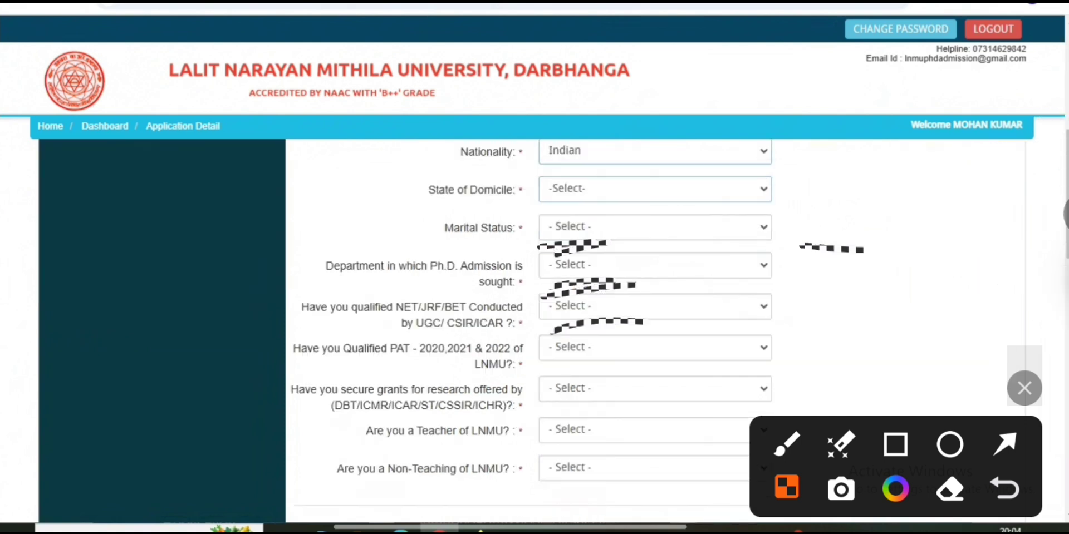
click(655, 151)
click(564, 210)
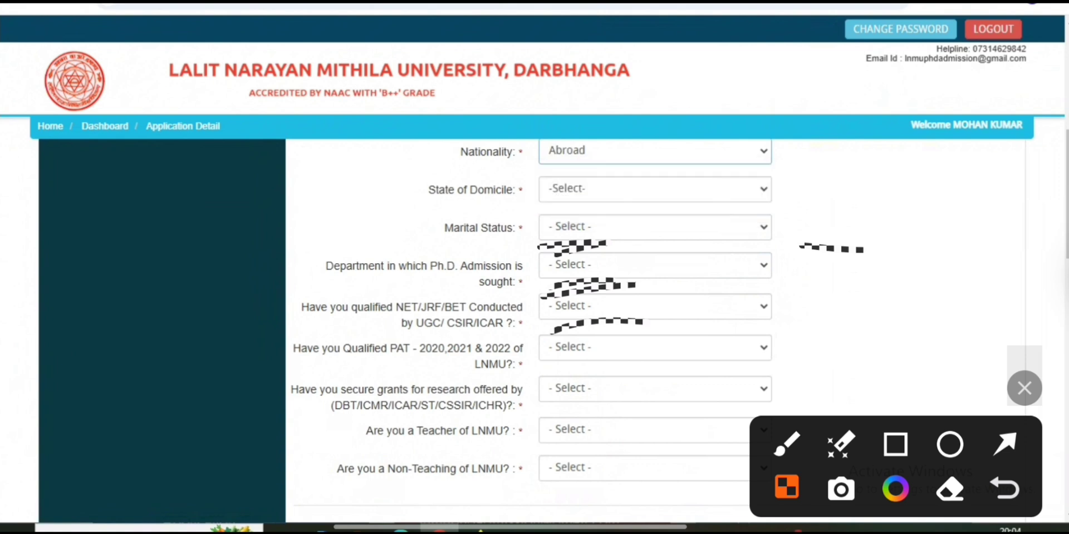
click(655, 189)
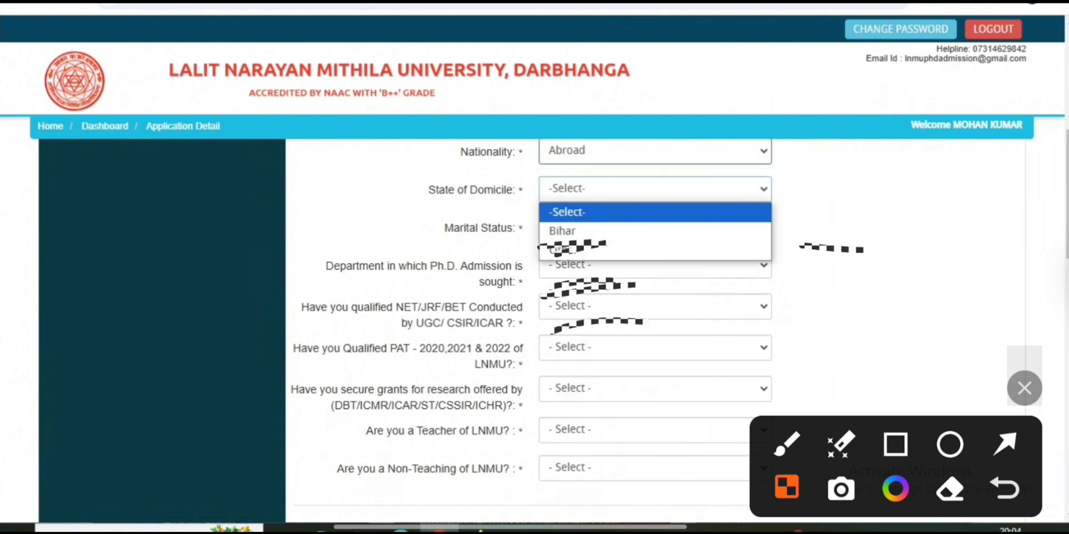
key(Escape)
click(654, 151)
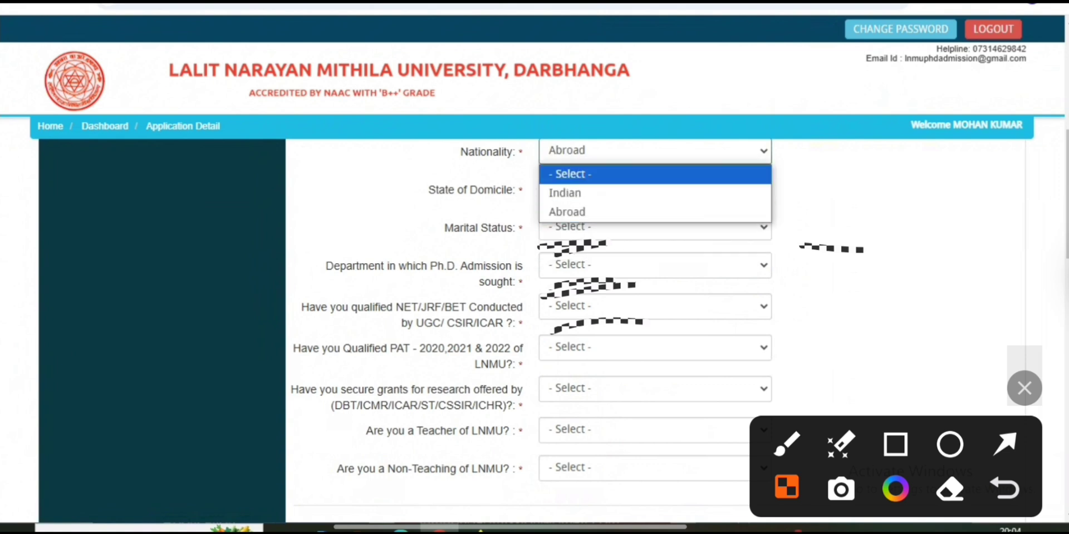
click(565, 194)
Set State of Domicile to Bihar and Marital Status to Single
click(655, 189)
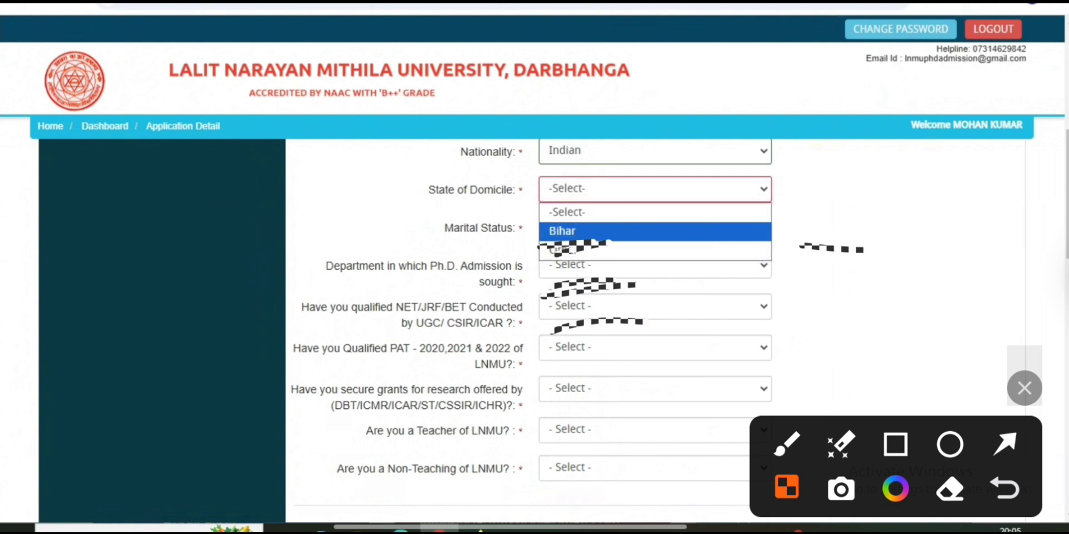
click(562, 231)
click(655, 189)
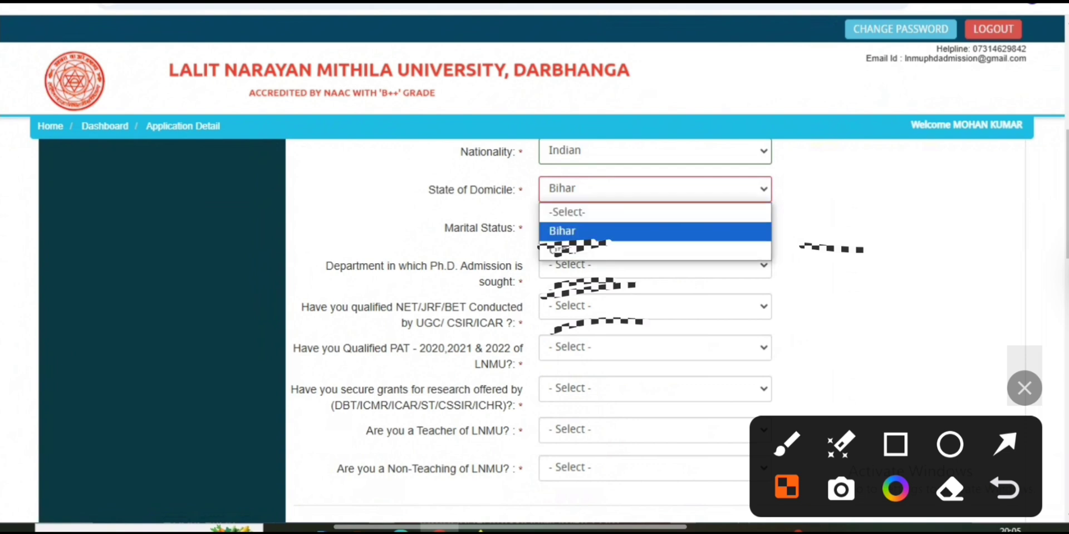
click(612, 251)
click(655, 227)
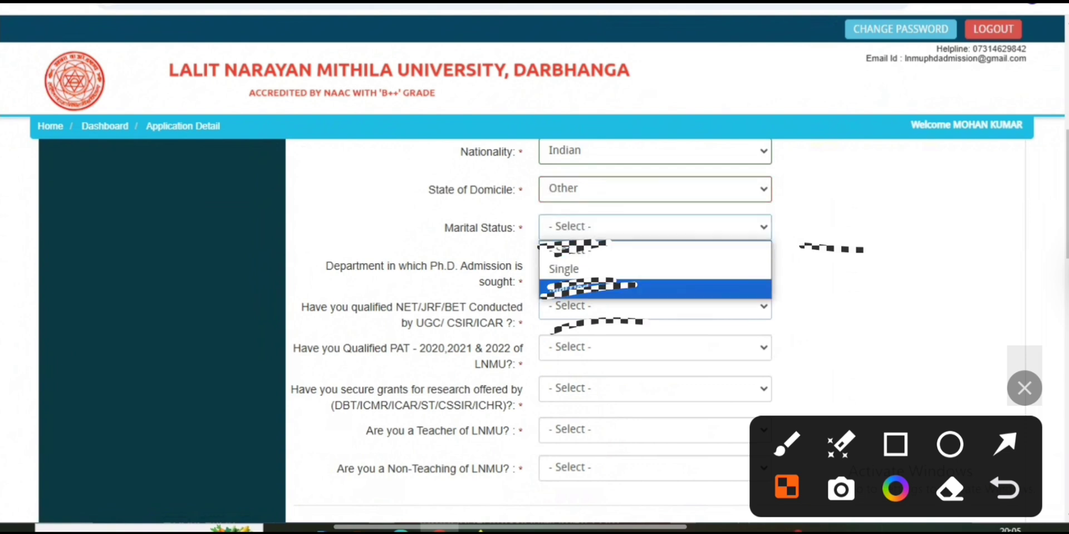
click(654, 189)
click(613, 232)
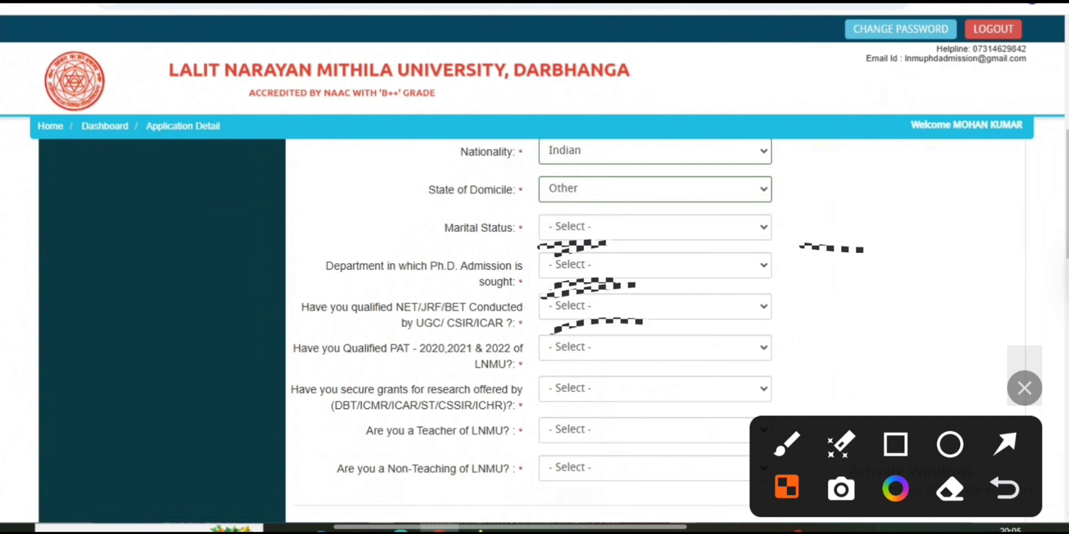
click(655, 227)
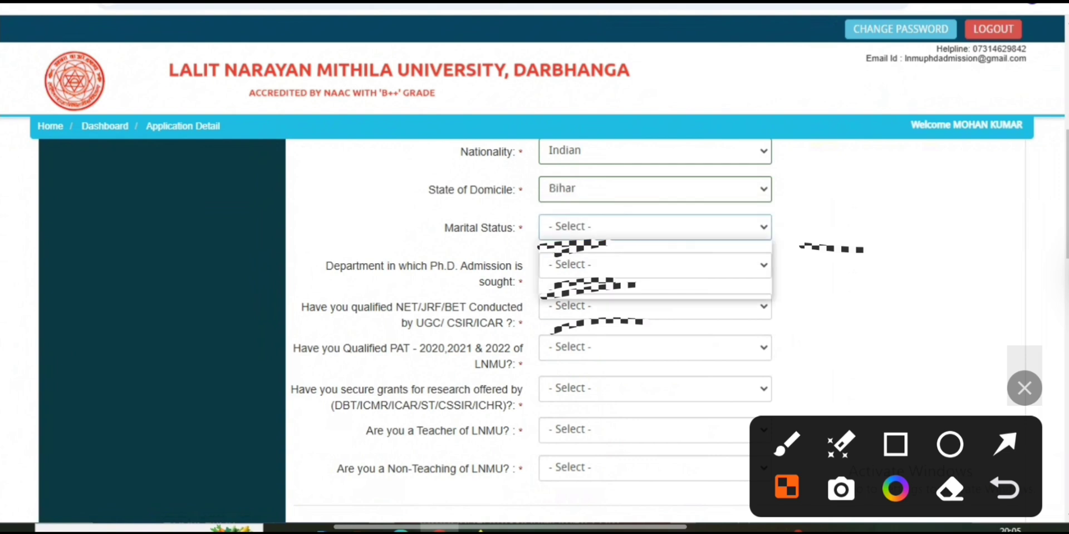
click(655, 227)
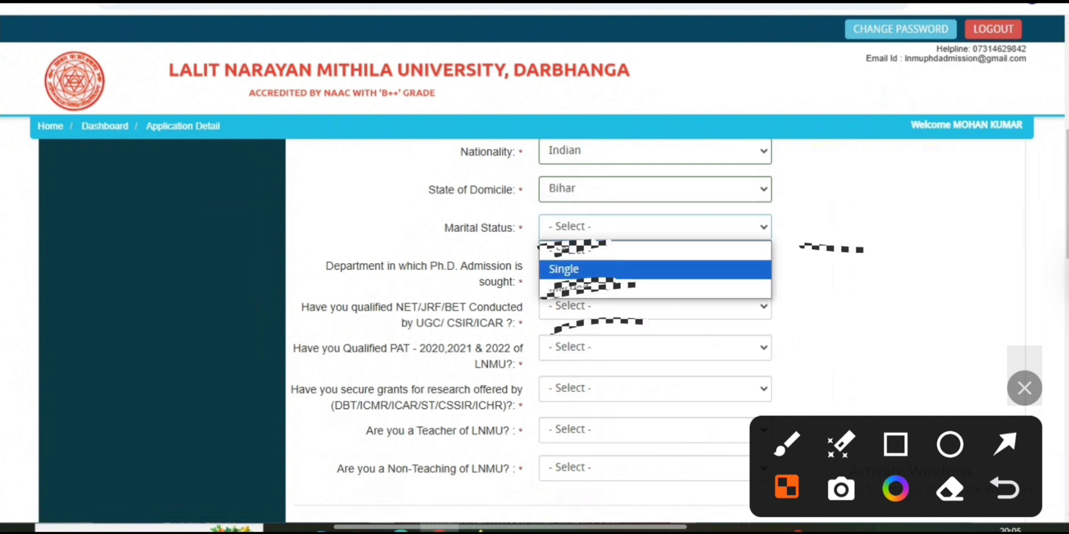
click(613, 269)
click(655, 265)
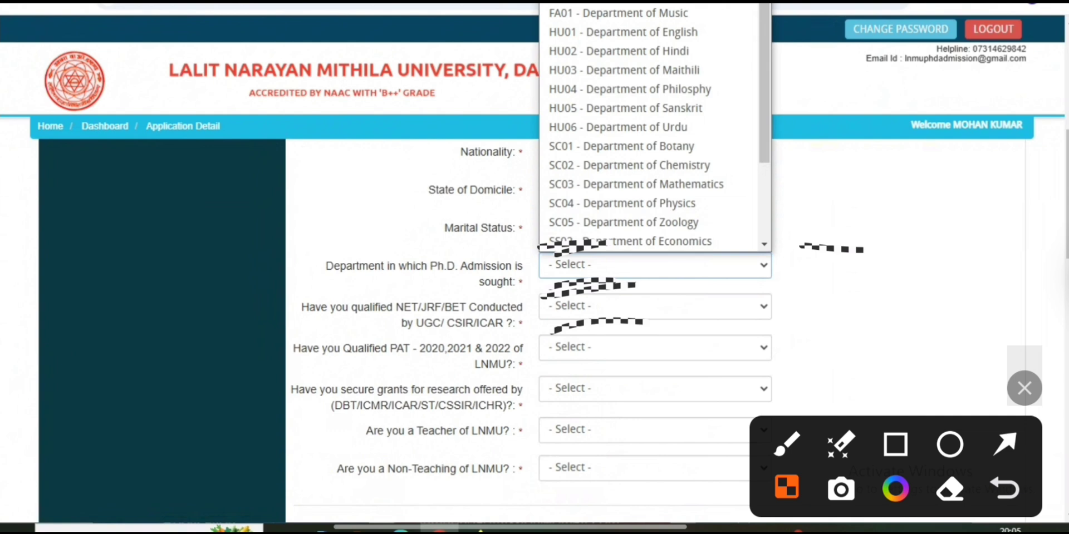
Choose SC02 - Department of Chemistry as the department
click(327, 267)
drag(326, 266, 504, 283)
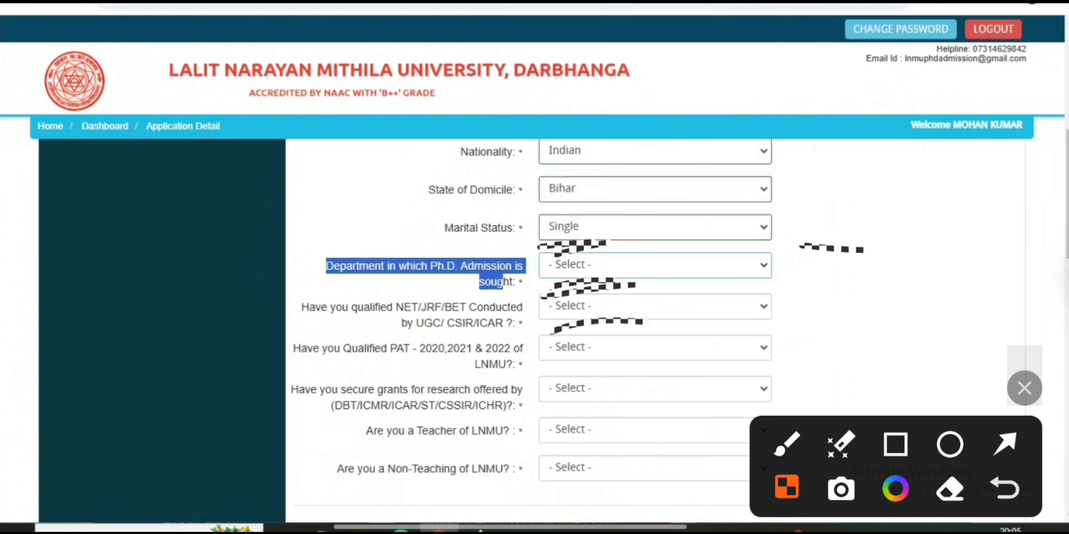
click(655, 265)
scroll(648, 122, down, 2)
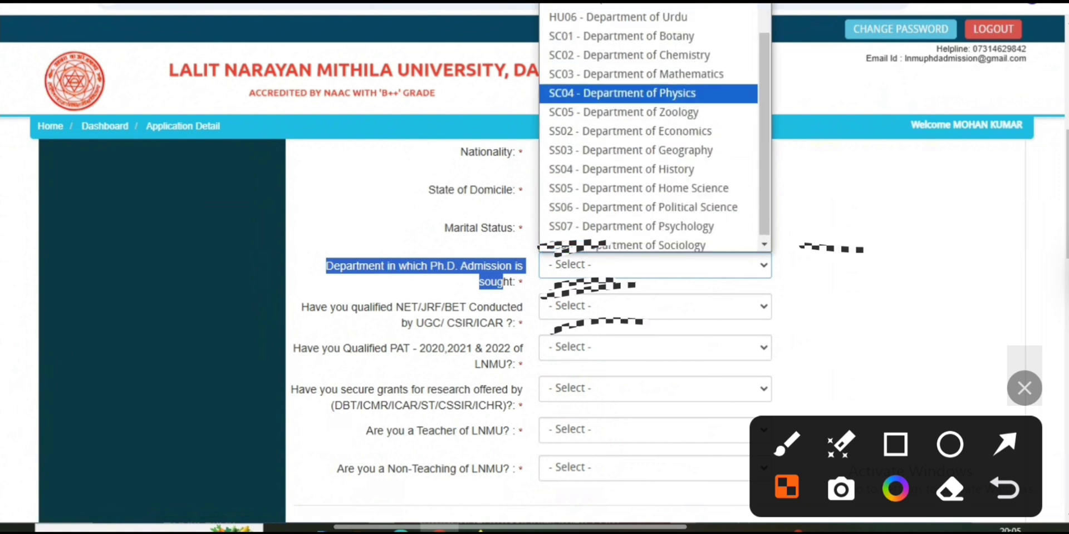
scroll(648, 122, up, 4)
scroll(649, 122, down, 1)
scroll(648, 165, down, 2)
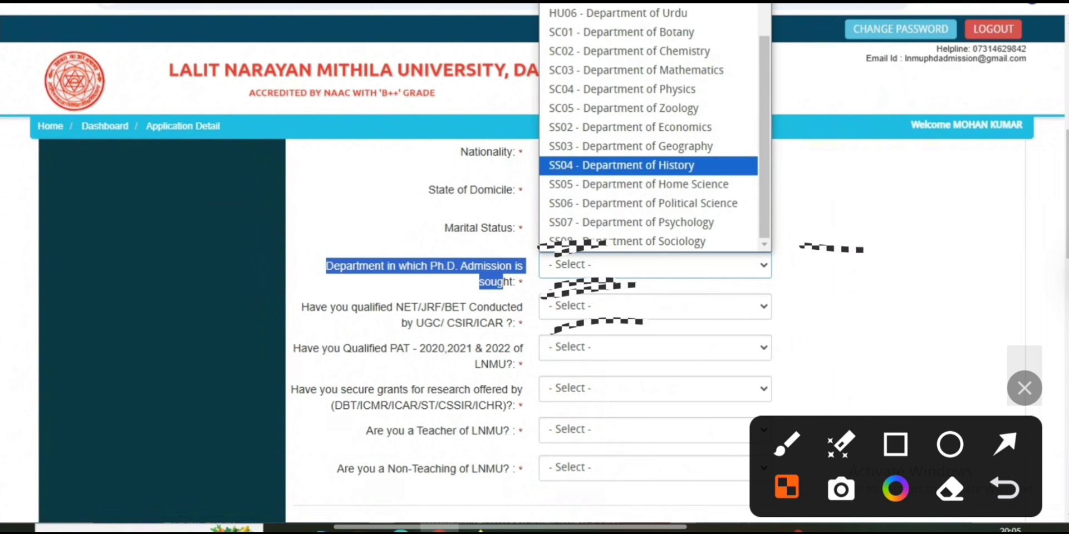
scroll(648, 165, up, 2)
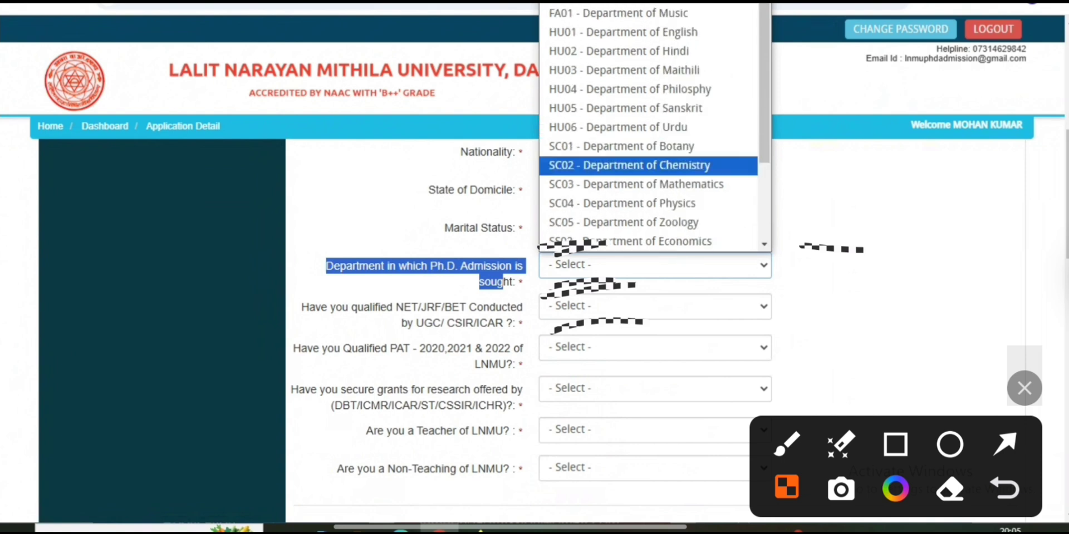
click(649, 165)
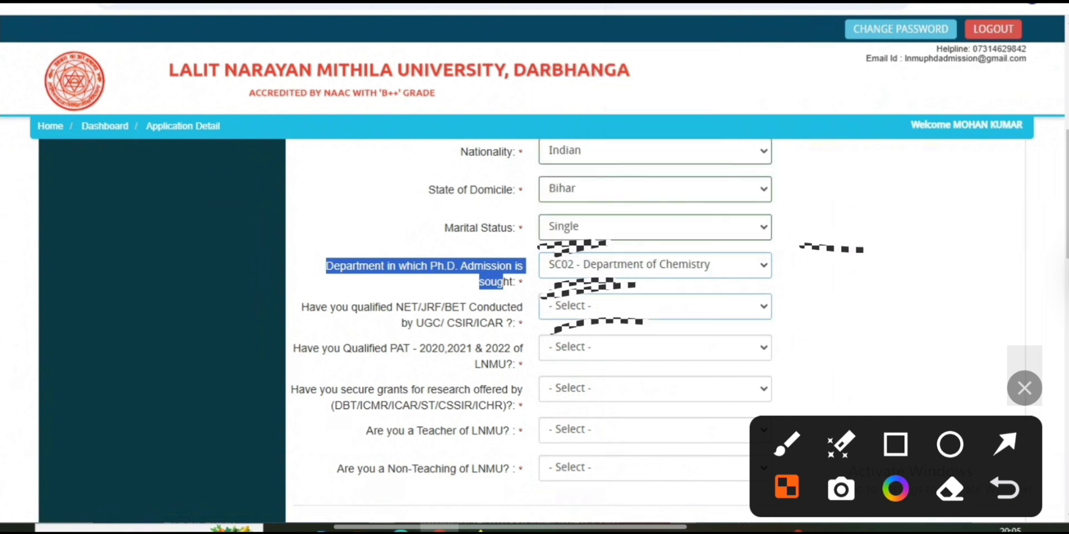
Answer No to the NET/JRF/BET qualification question
click(654, 307)
click(303, 308)
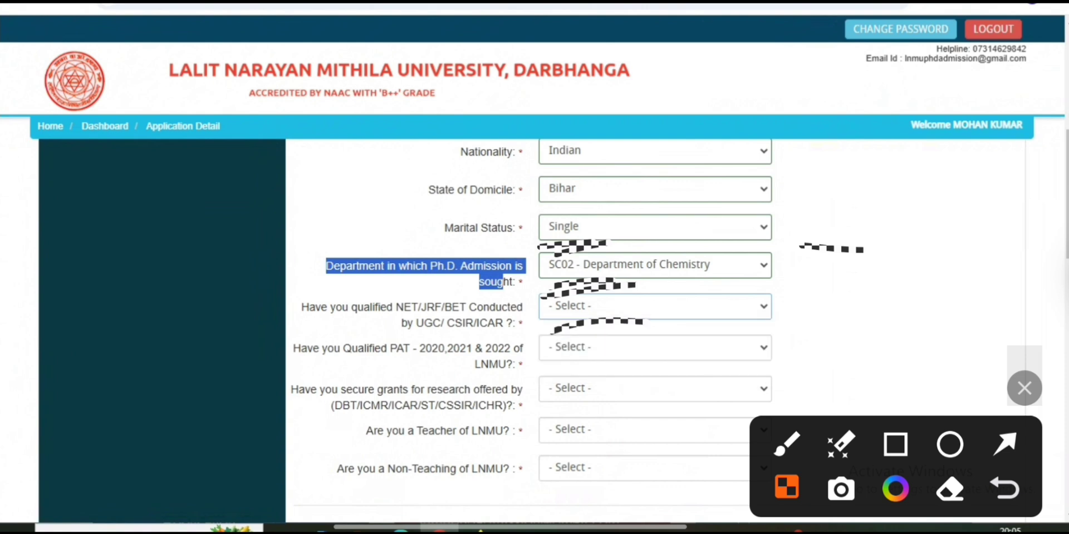
drag(302, 307, 495, 323)
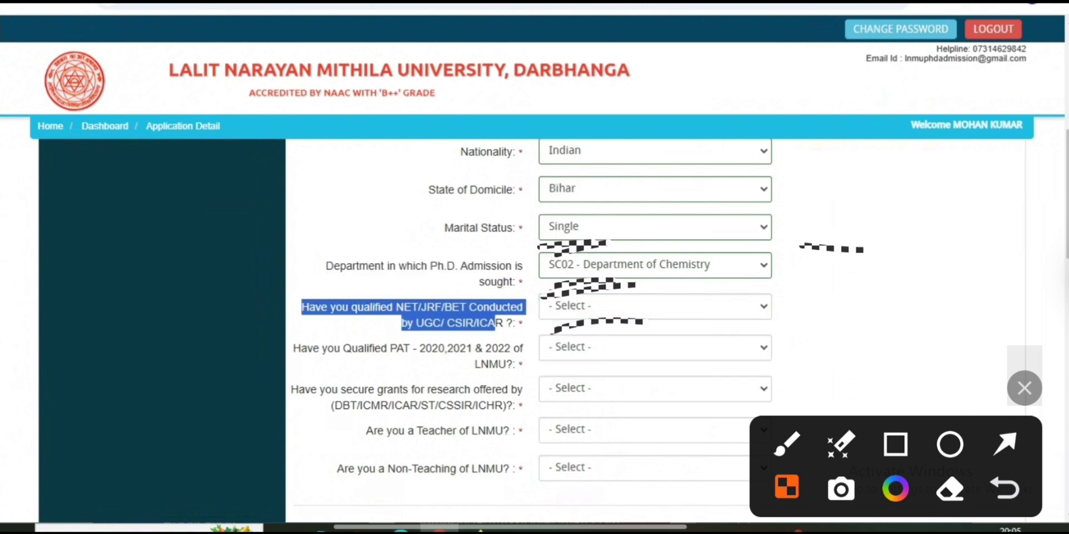
click(655, 306)
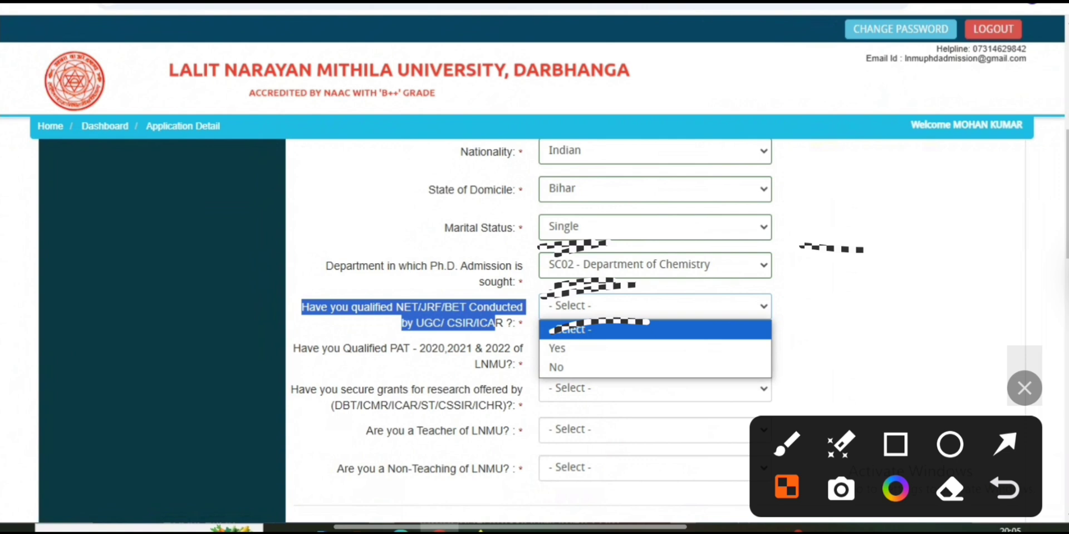
click(655, 349)
click(654, 307)
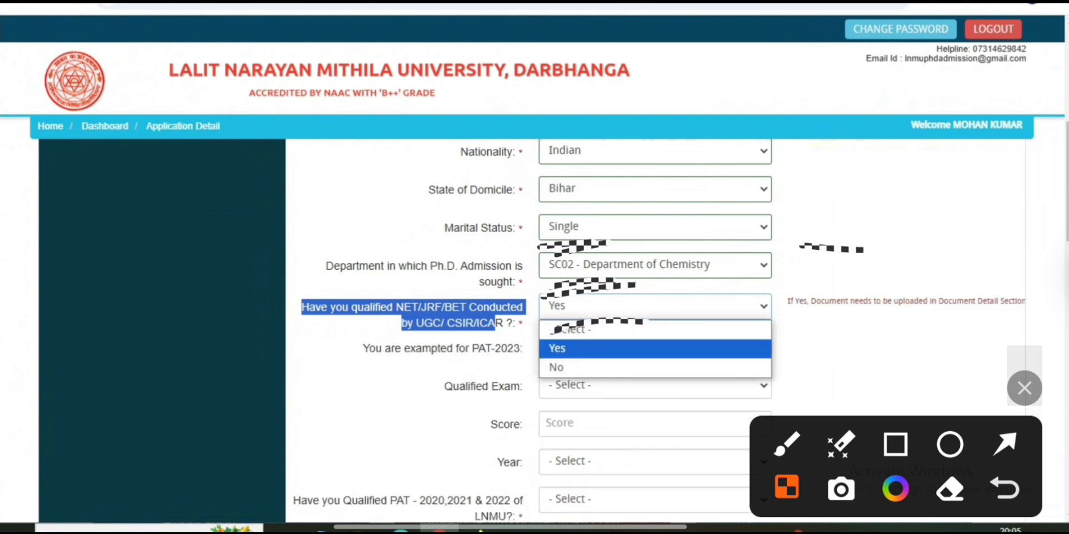
click(654, 368)
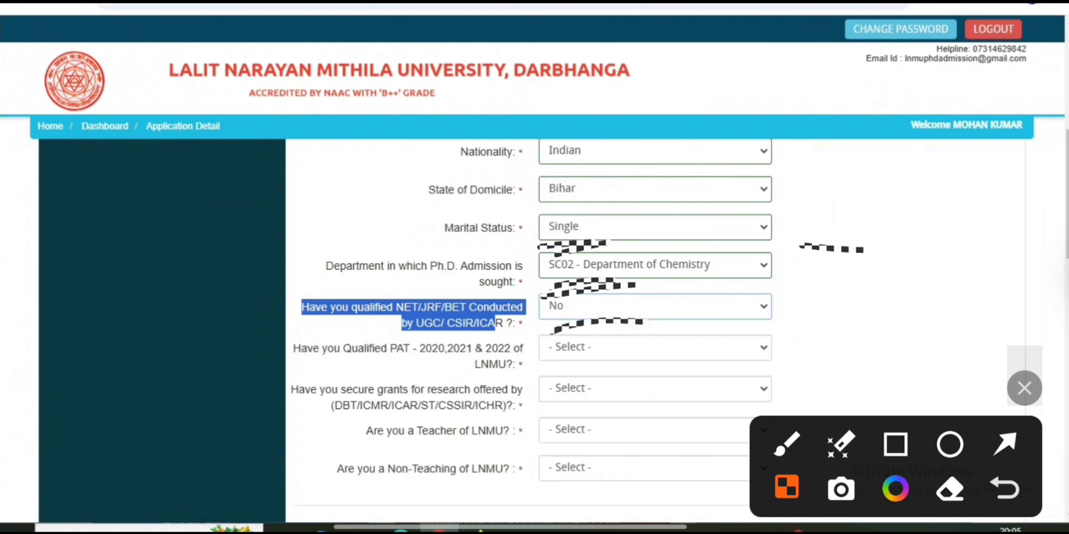
Answer No to the Qualified PAT question
click(655, 347)
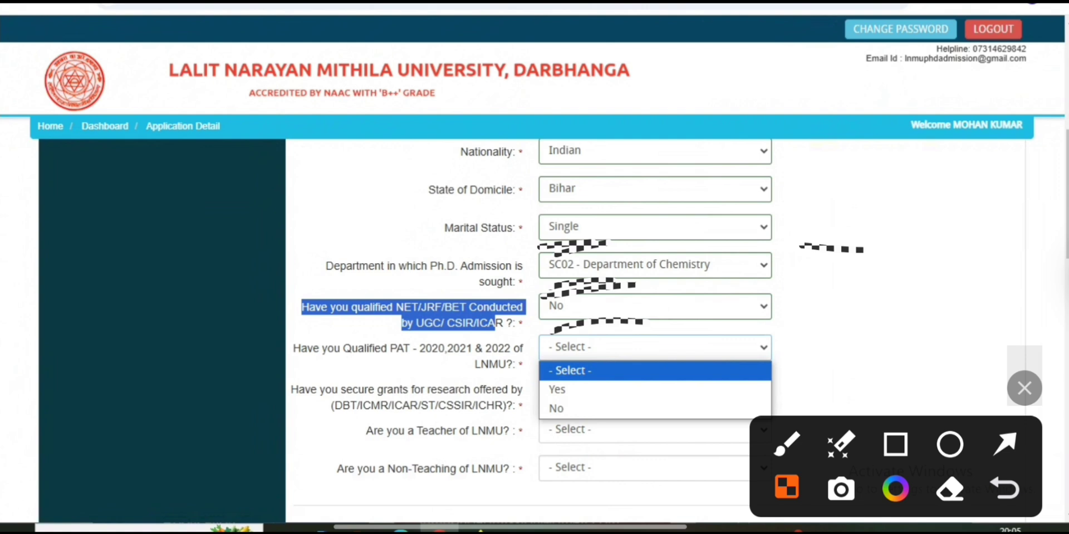
drag(343, 349, 488, 365)
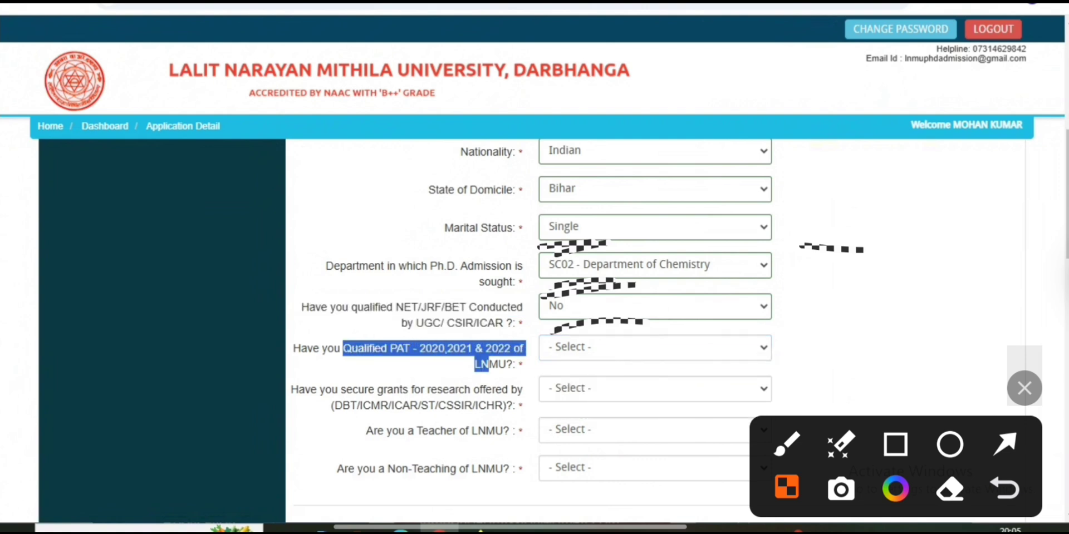
click(654, 347)
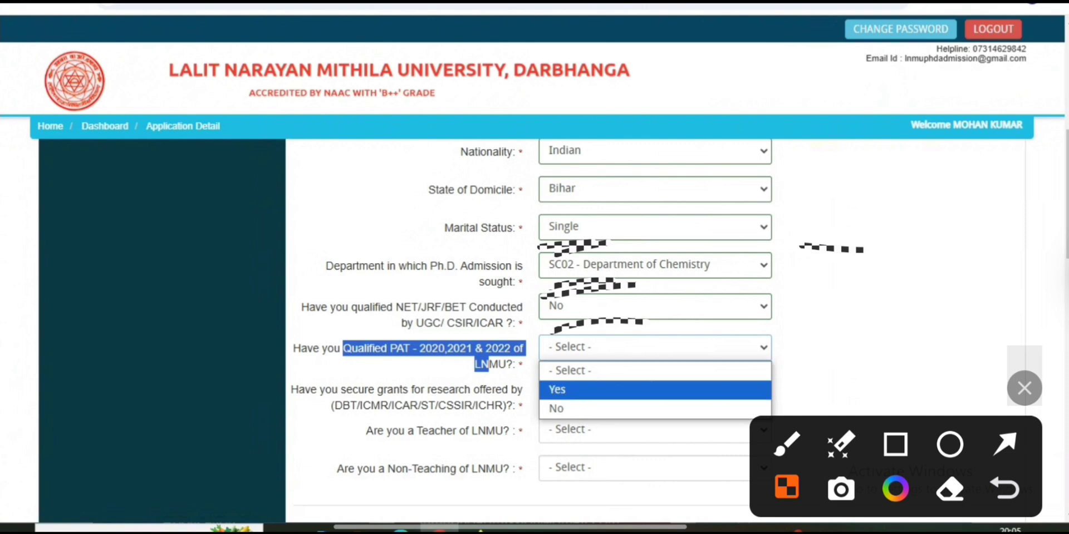
key(Up)
key(Up)
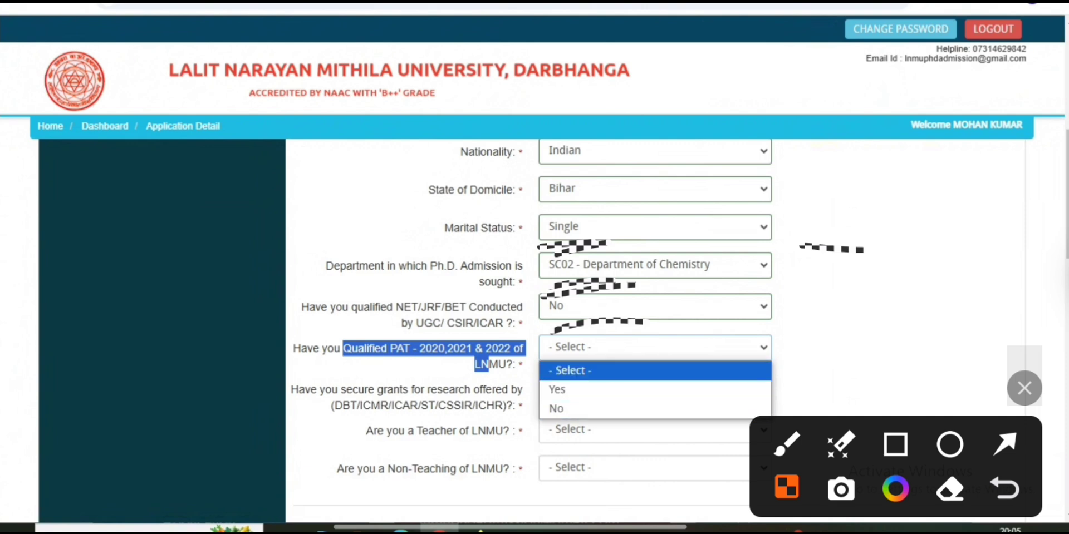
key(Down)
key(Down)
key(Return)
Answer No to the research grants question
scroll(532, 331, down, 2)
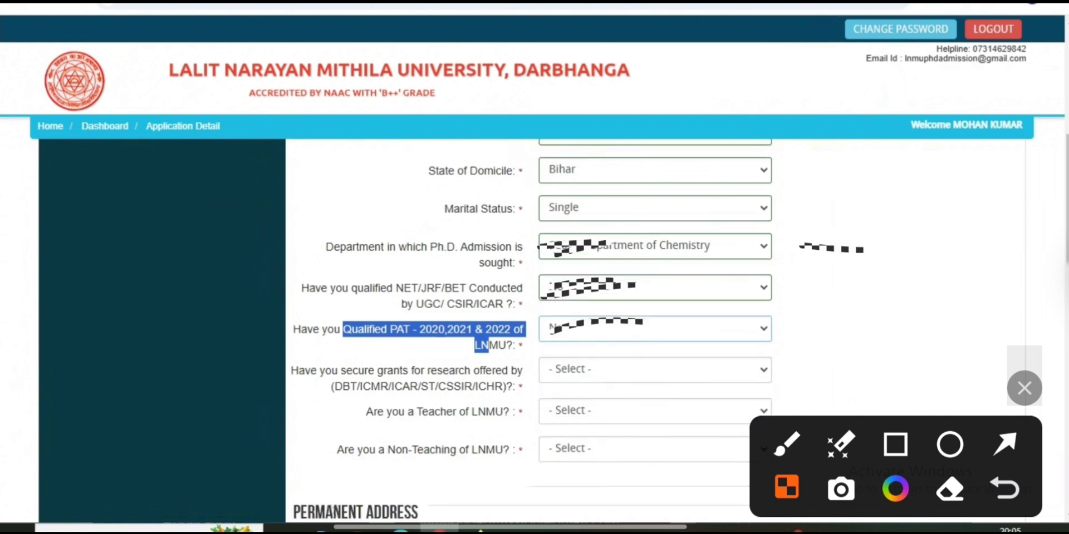
click(655, 310)
click(835, 312)
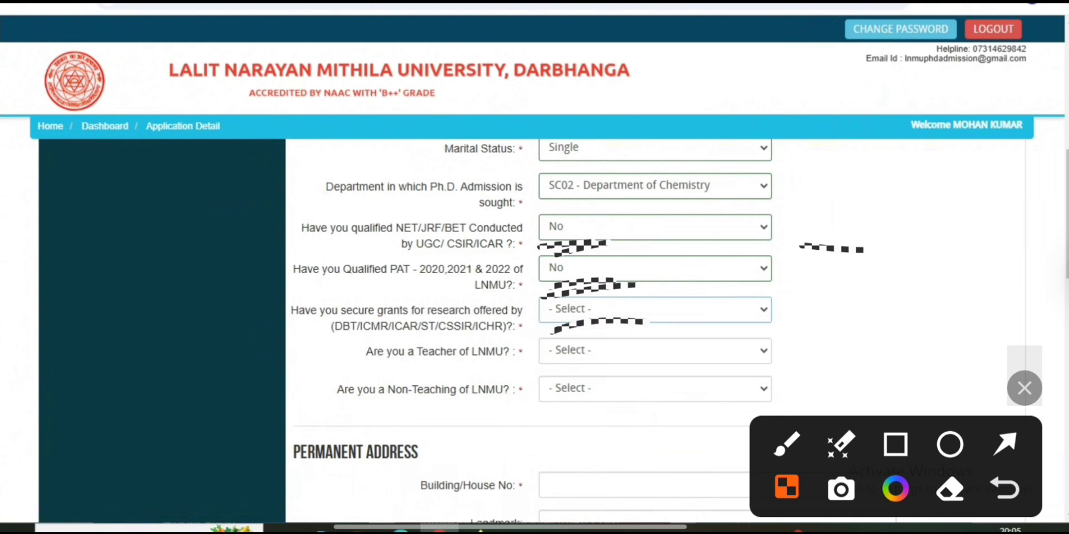
drag(299, 312, 461, 327)
click(655, 310)
key(Down)
key(Down)
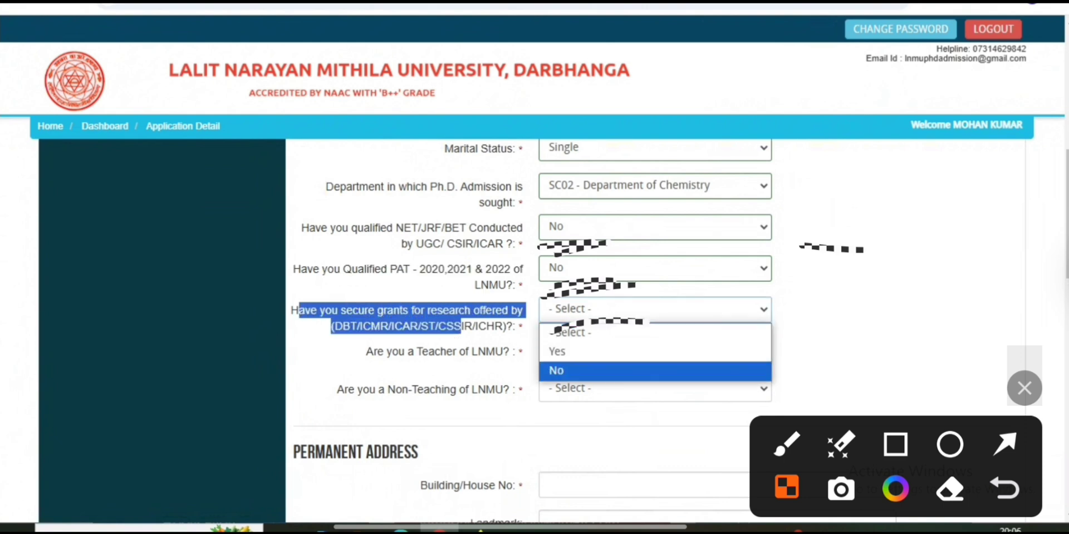
key(Return)
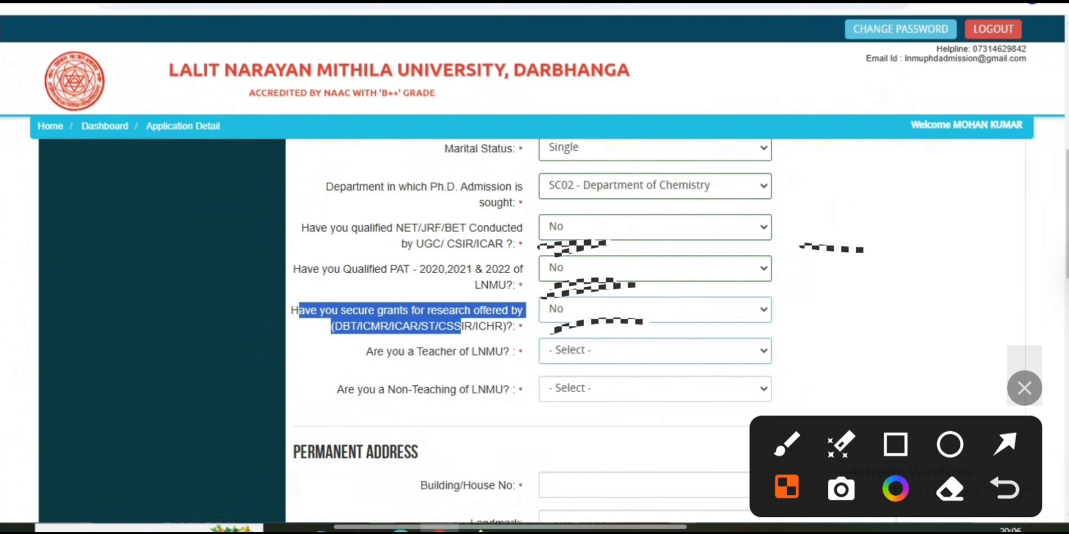
Answer Yes to the Teacher of LNMU question
drag(366, 351, 503, 351)
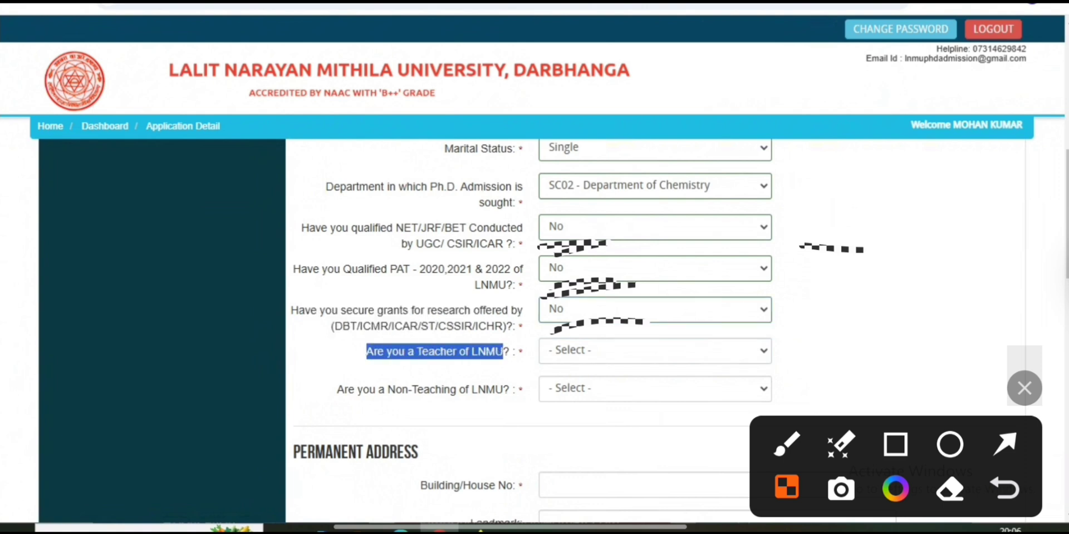
key(Tab)
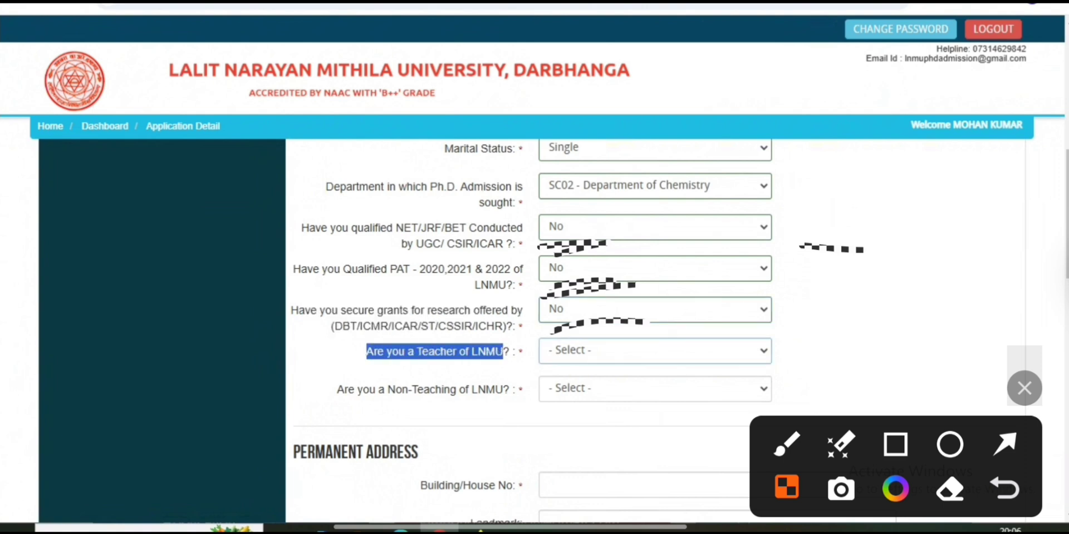
key(alt+Down)
key(Down)
key(Down)
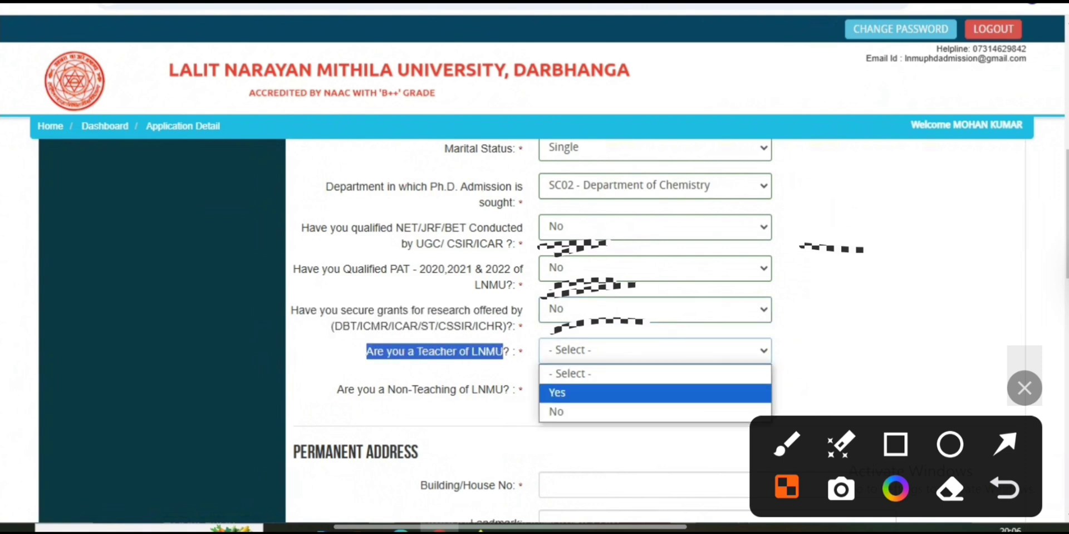
key(Up)
key(Escape)
key(Down)
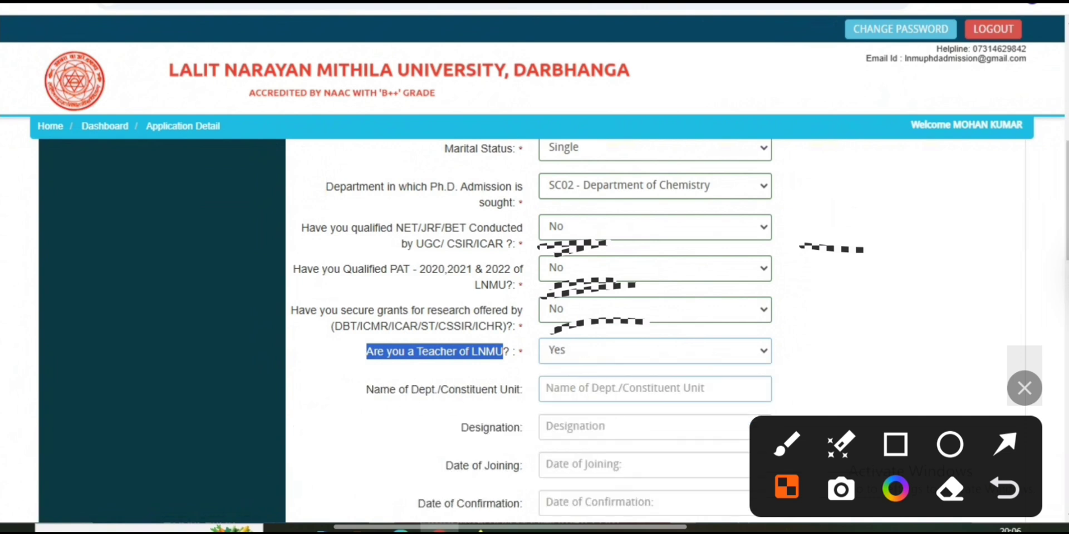
Change the Teacher of LNMU answer to No
drag(388, 391, 524, 390)
click(579, 388)
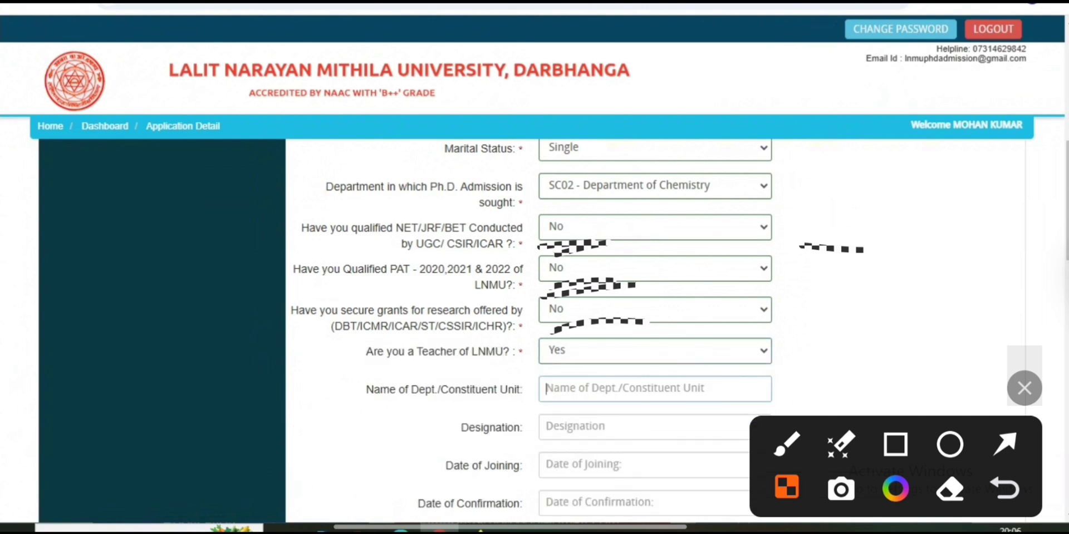
click(623, 351)
click(613, 412)
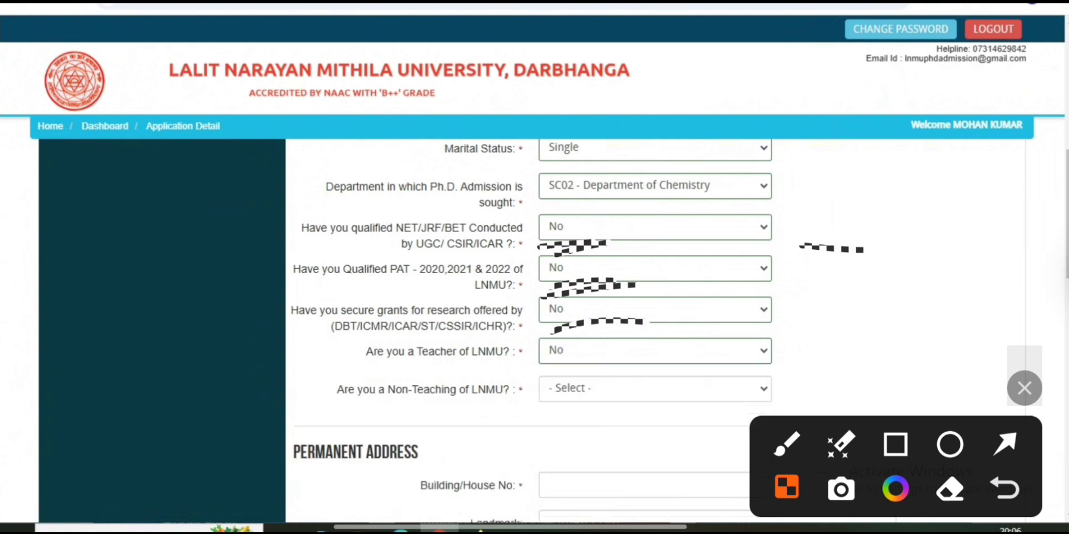
Answer No to Non-Teaching of LNMU after briefly choosing Yes
click(655, 389)
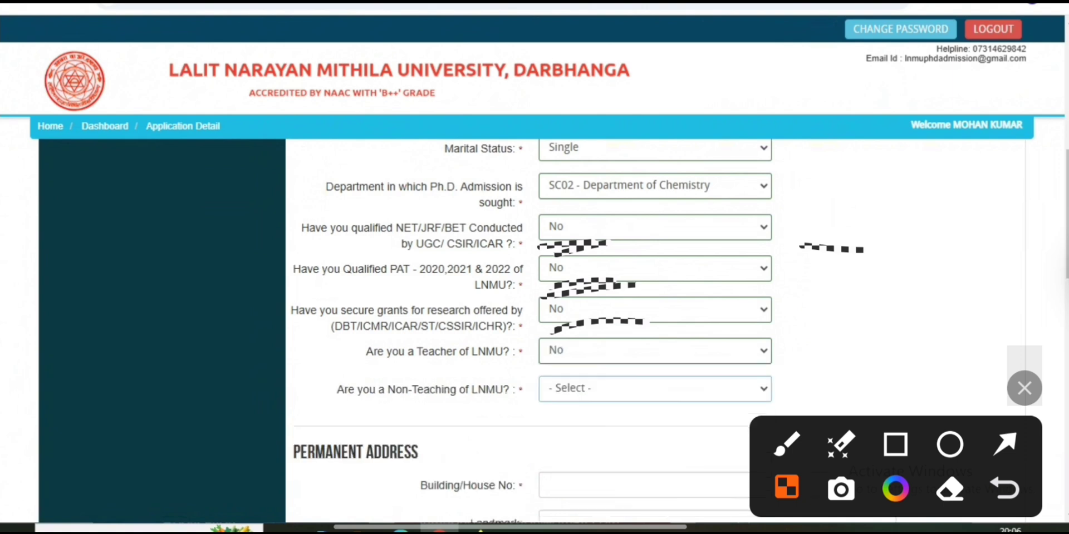
click(655, 389)
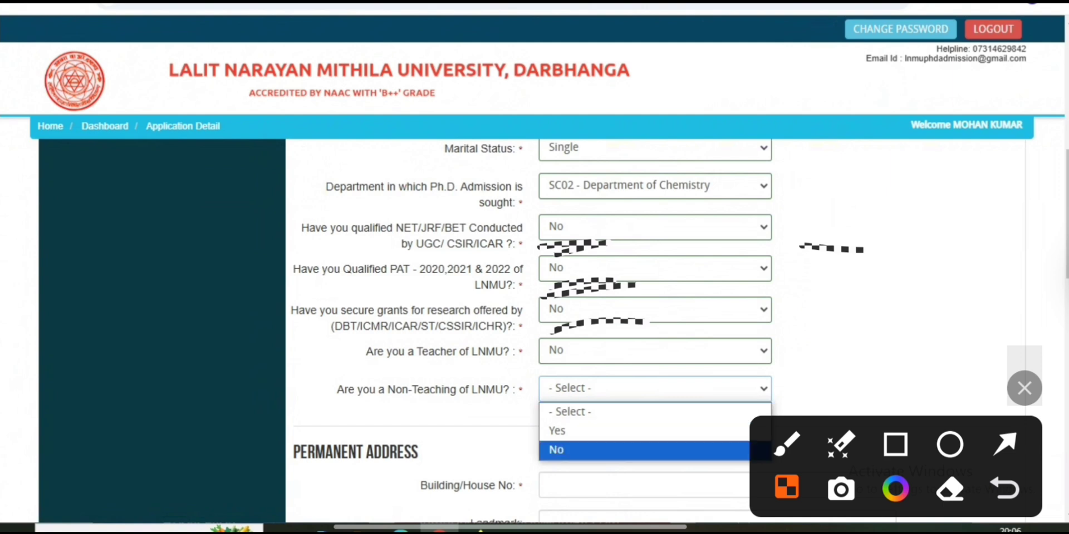
click(557, 431)
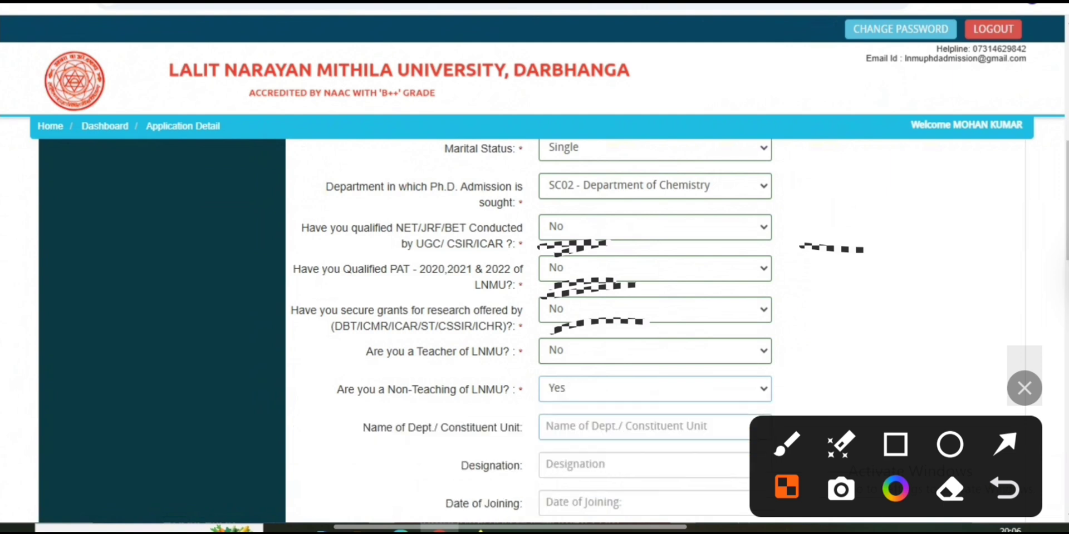
scroll(531, 334, down, 1)
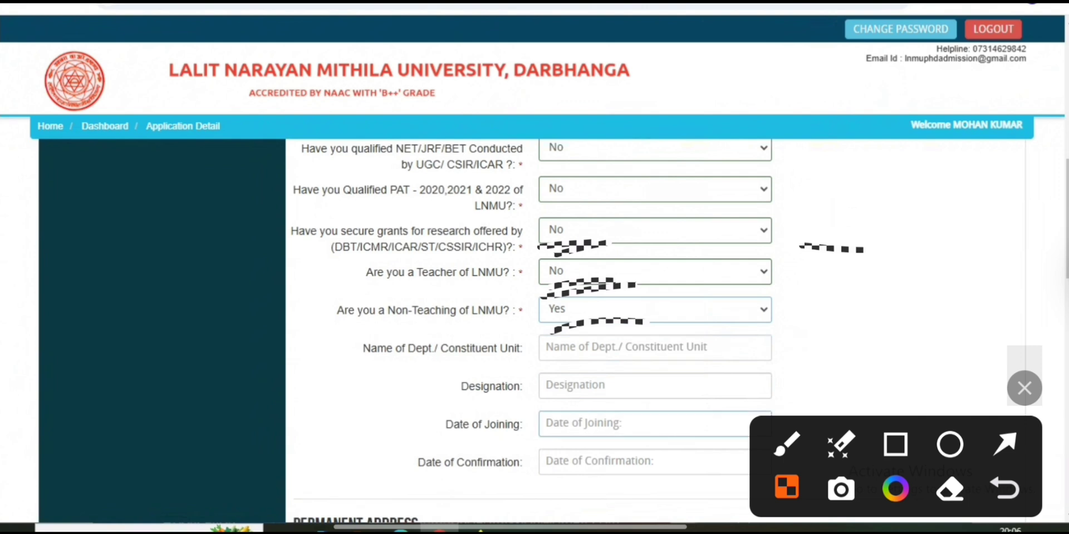
scroll(532, 335, up, 1)
click(655, 389)
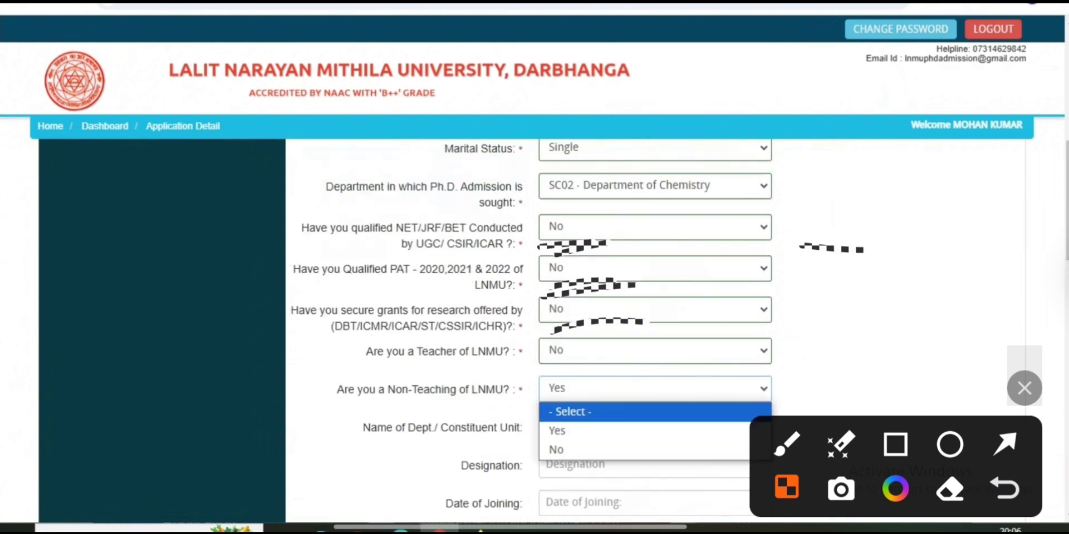
click(574, 449)
scroll(655, 333, down, 3)
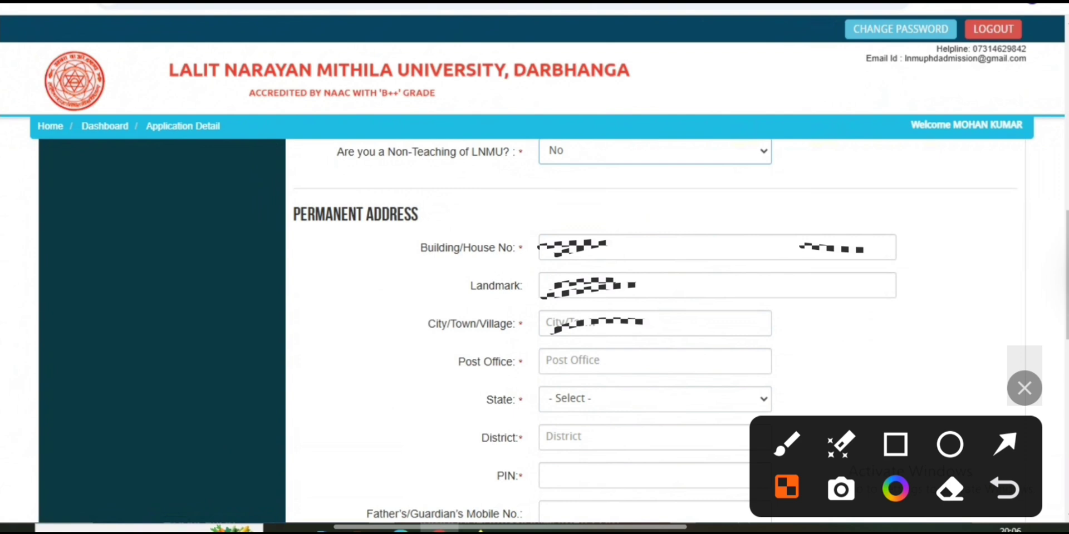
click(655, 248)
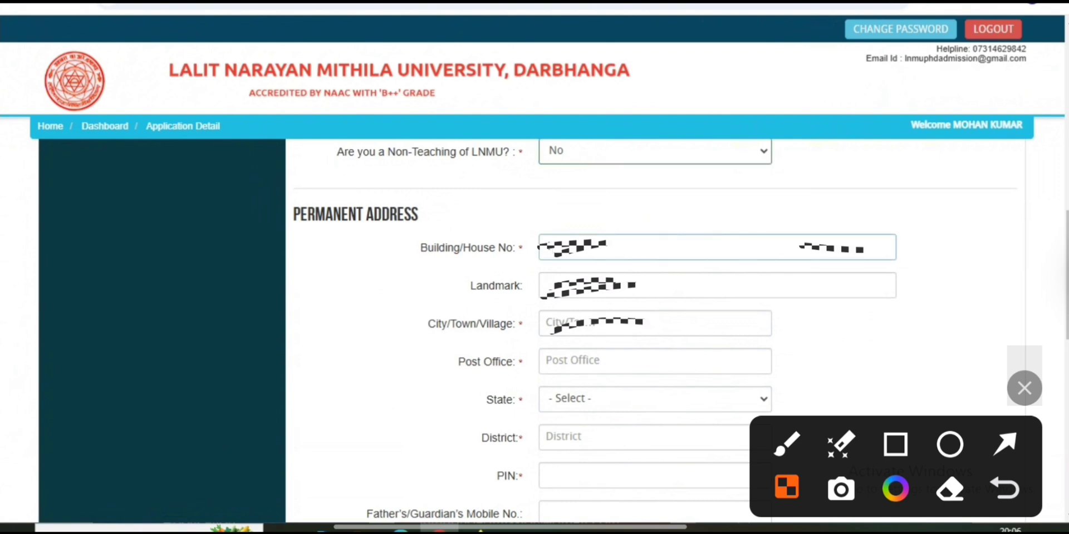
click(655, 286)
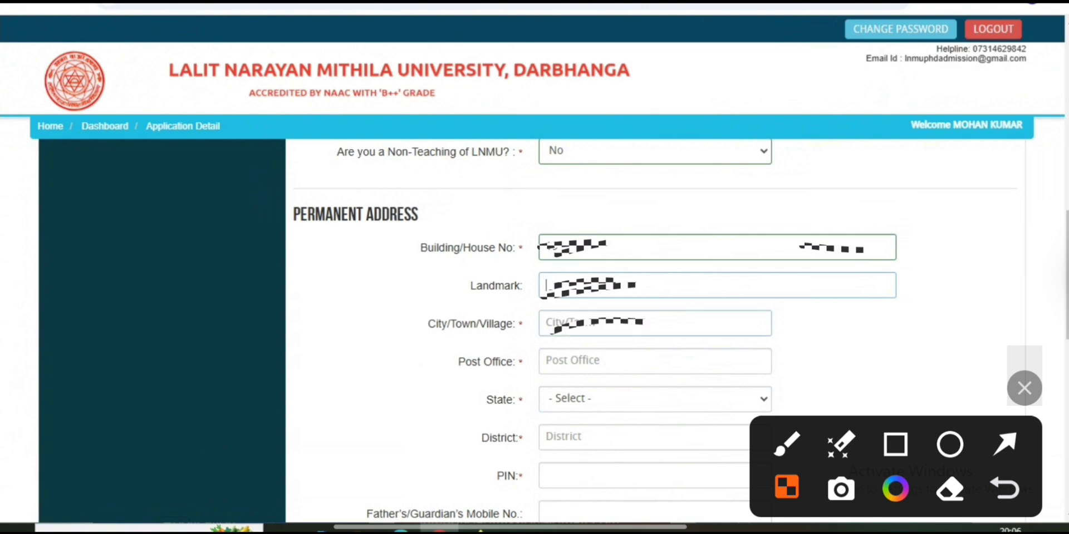
drag(428, 324, 518, 324)
drag(458, 362, 507, 361)
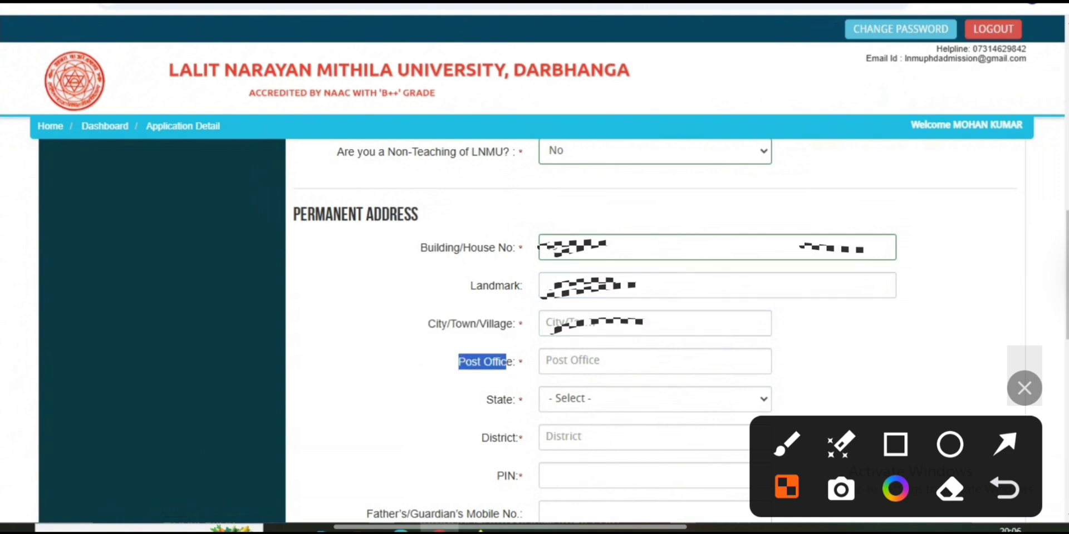
click(507, 362)
drag(486, 400, 515, 400)
drag(481, 438, 501, 439)
drag(497, 477, 508, 476)
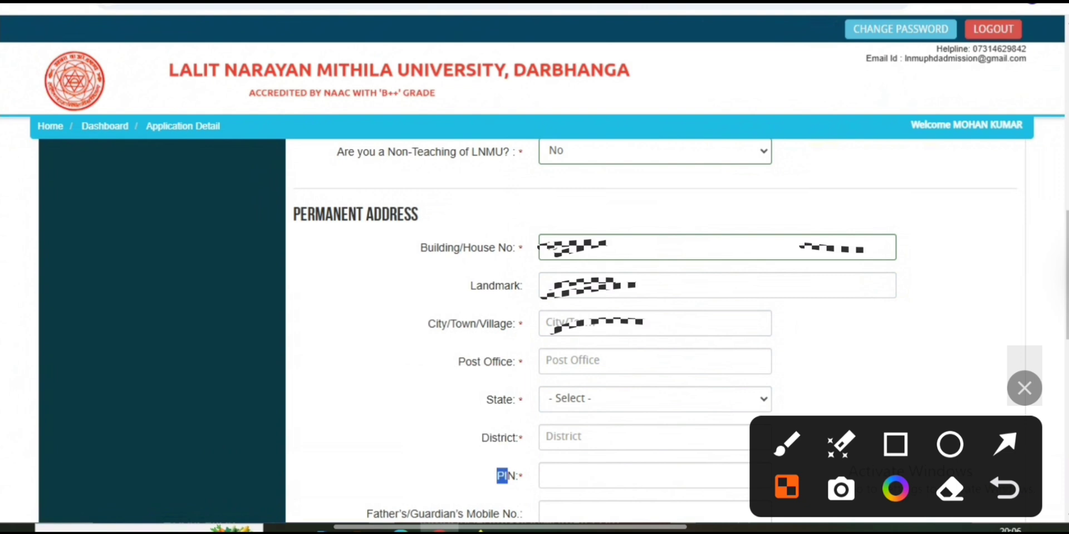
scroll(655, 334, down, 5)
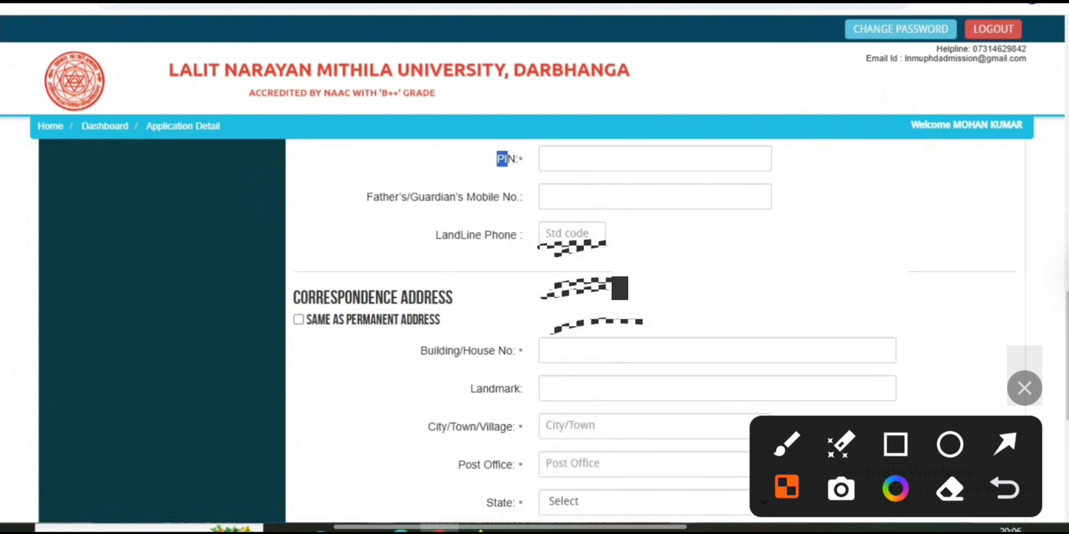
drag(366, 196, 493, 196)
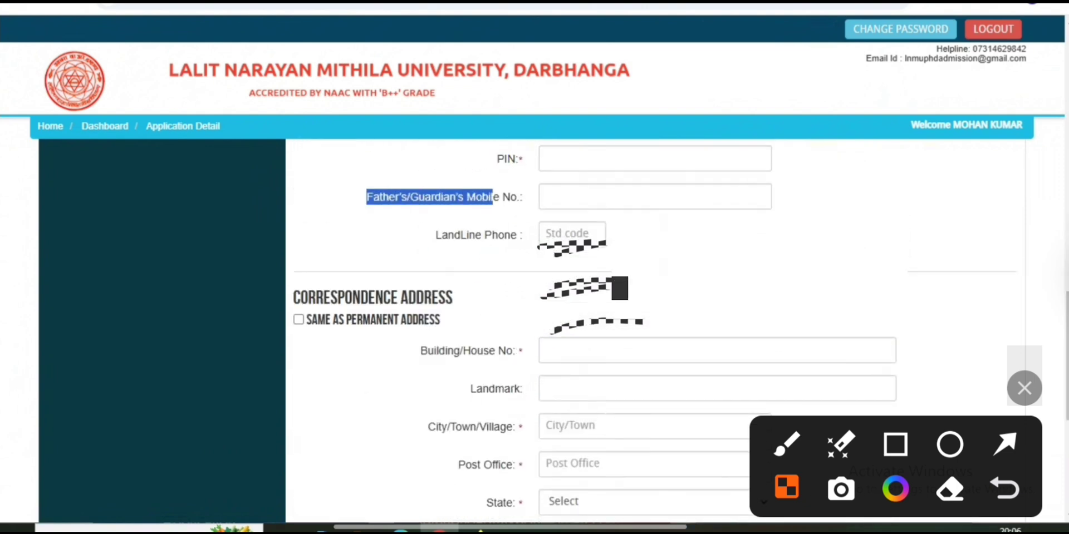
click(655, 196)
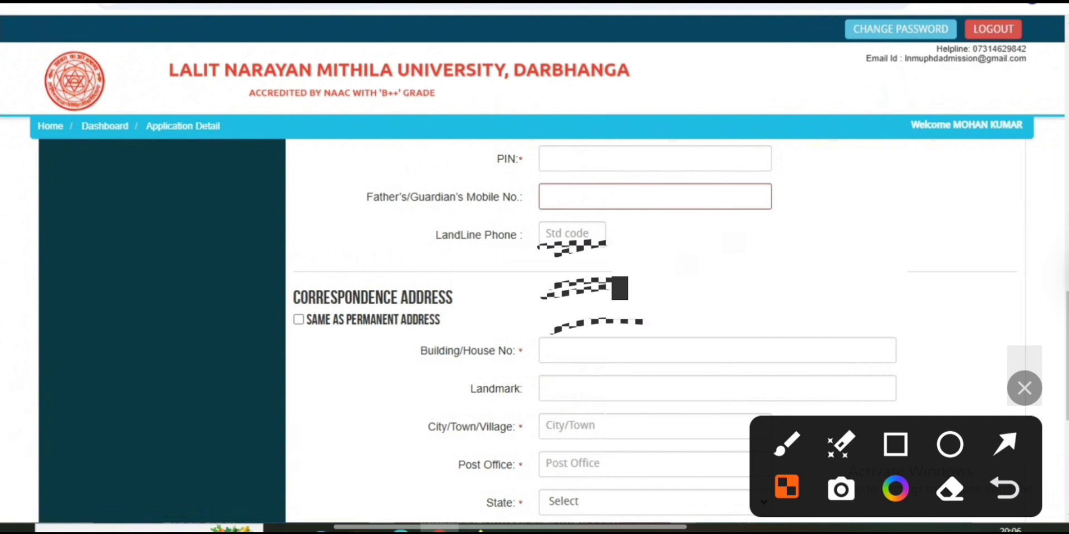
scroll(655, 334, down, 2)
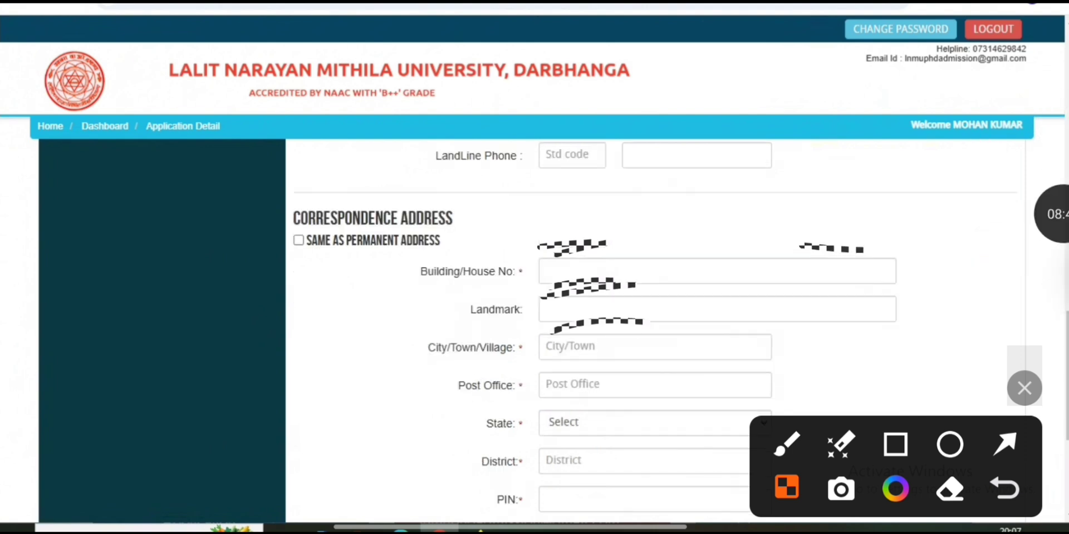
scroll(655, 334, up, 2)
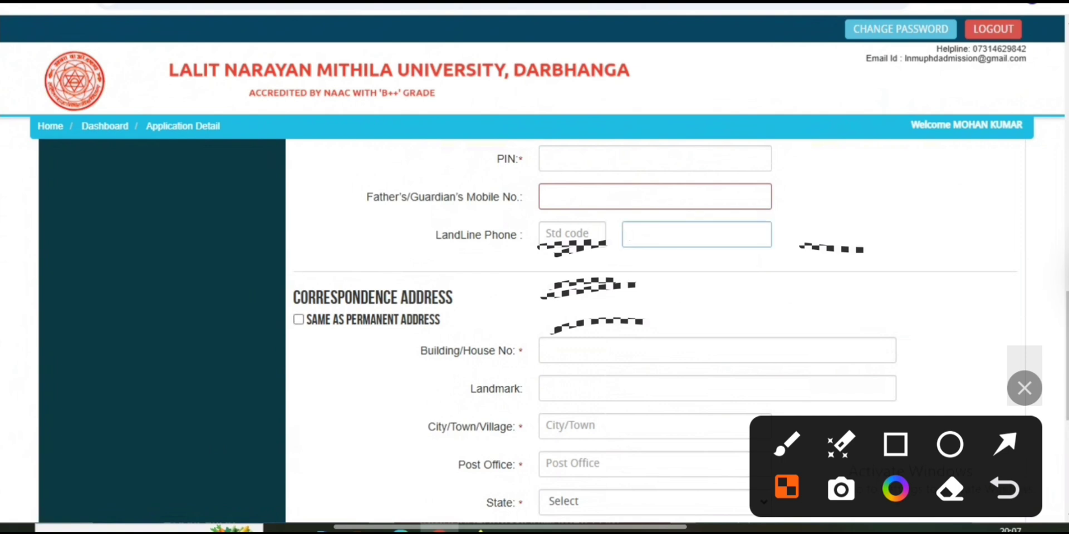
click(1005, 445)
drag(345, 226, 317, 312)
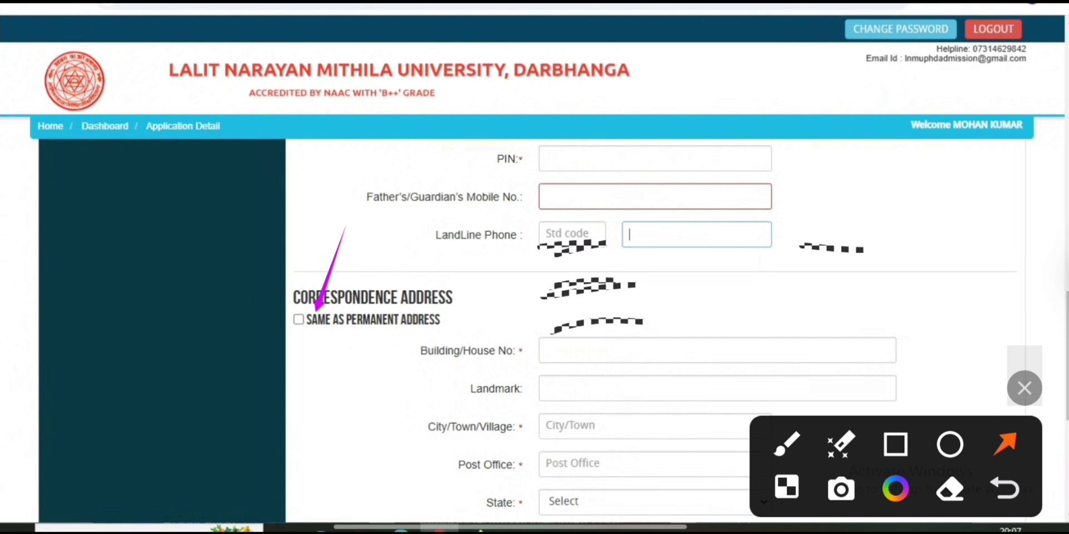
Mark the correspondence address same as permanent and save the Application Detail
click(299, 320)
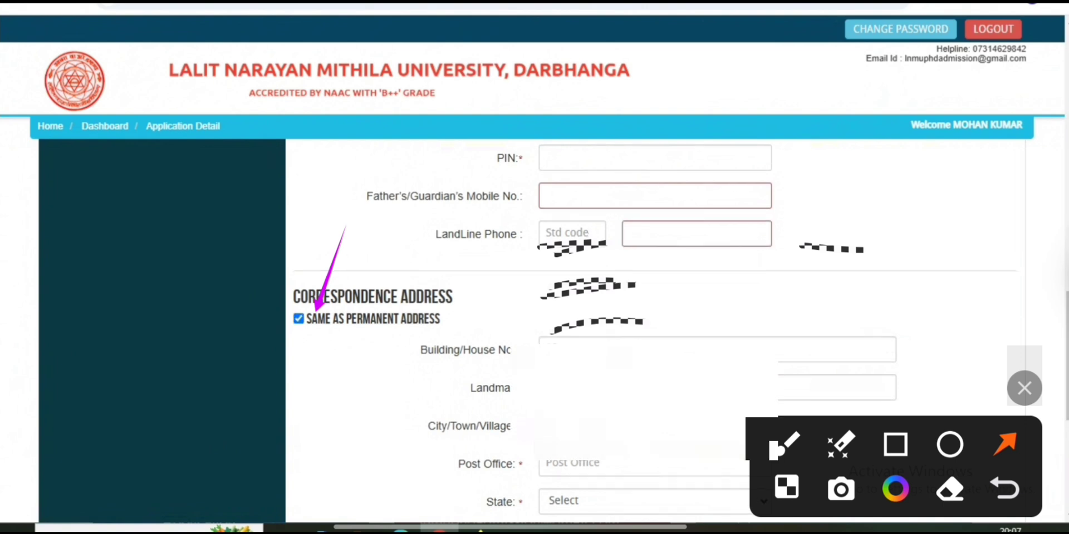
scroll(652, 334, down, 6)
scroll(651, 334, up, 3)
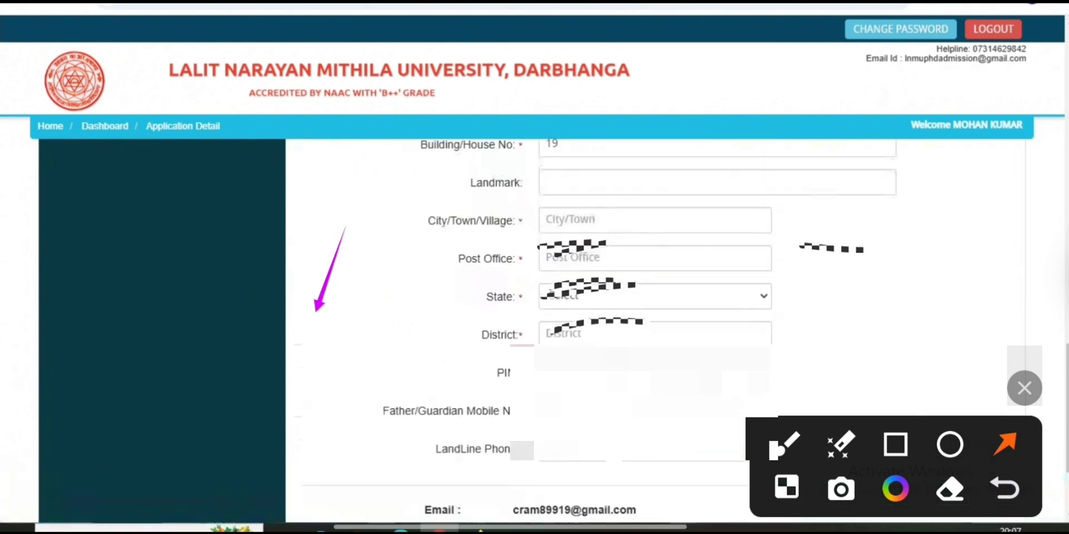
scroll(652, 306, down, 3)
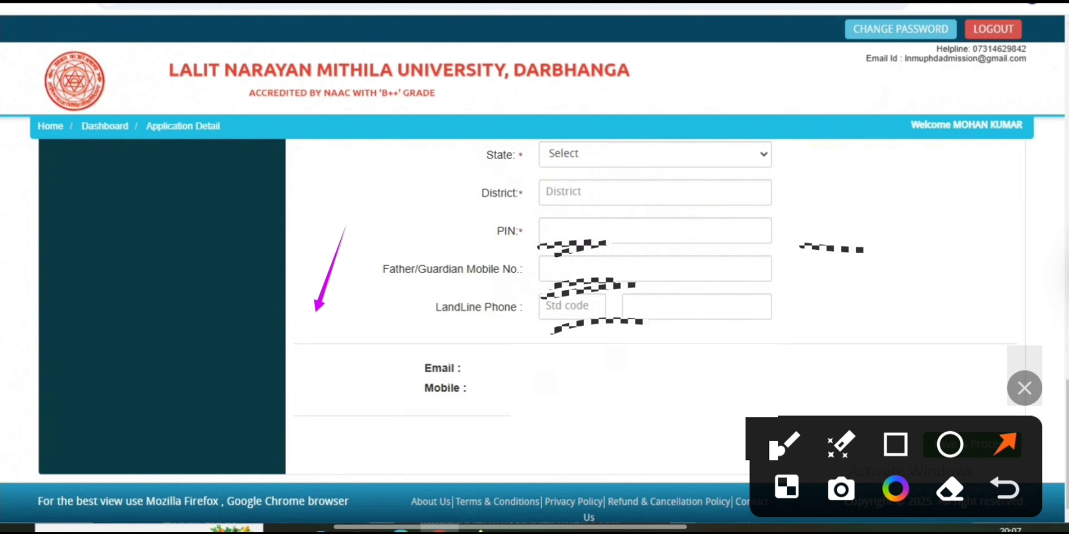
click(895, 445)
drag(354, 363, 770, 423)
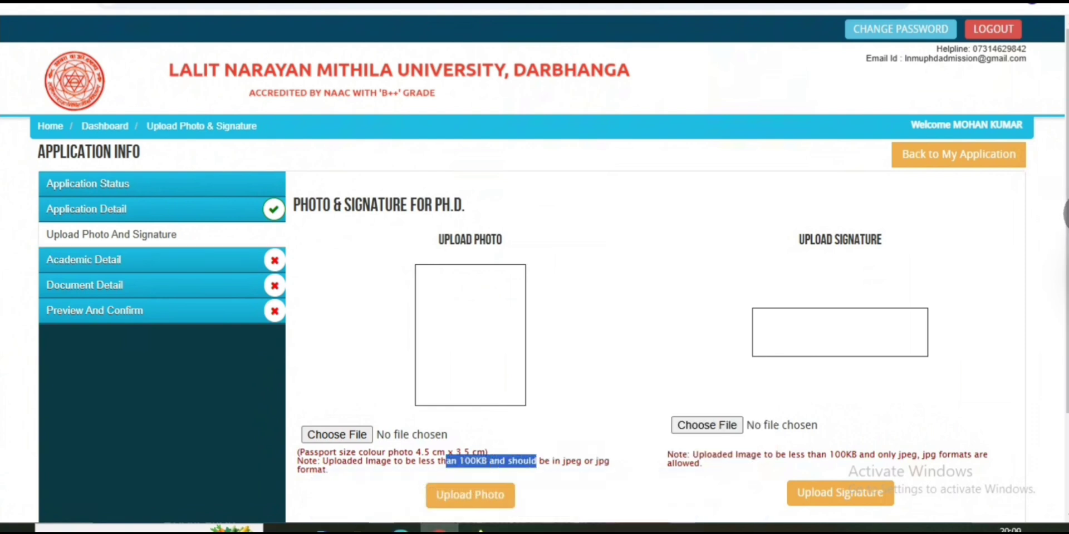
Check the 100KB photo and signature limits and choose a photo file to upload
drag(412, 435, 476, 461)
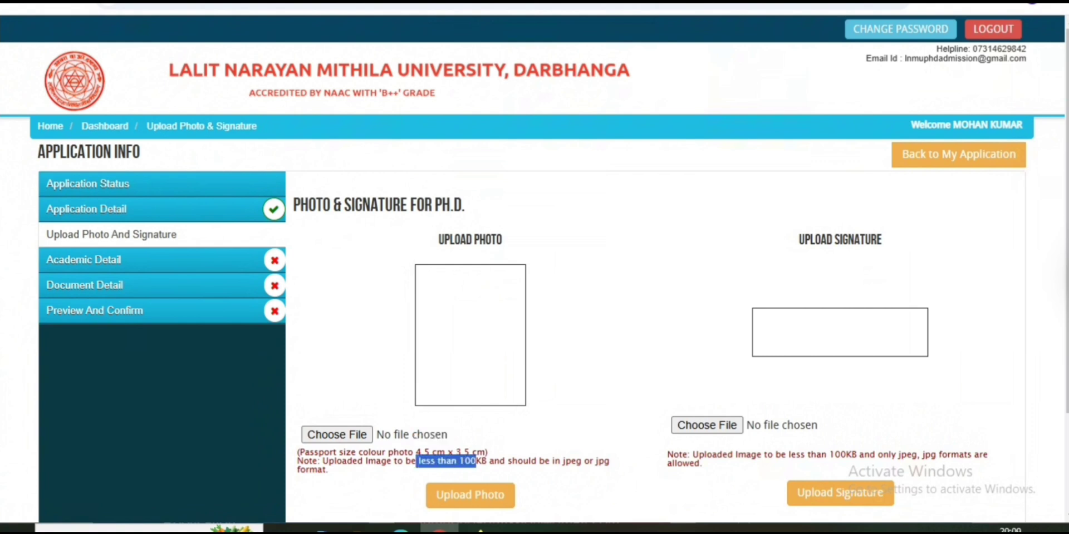
drag(403, 435, 447, 435)
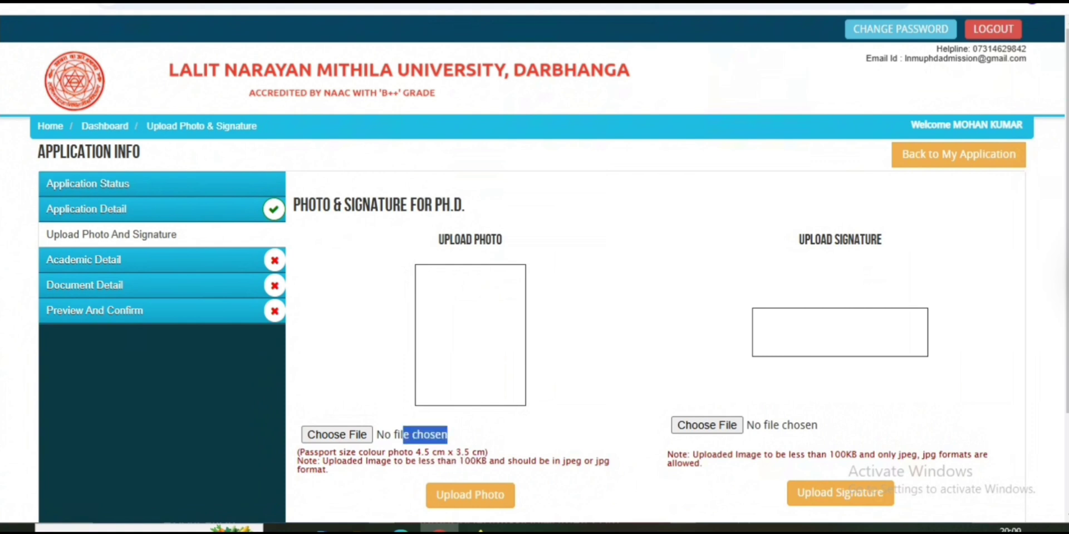
drag(297, 452, 491, 461)
click(491, 461)
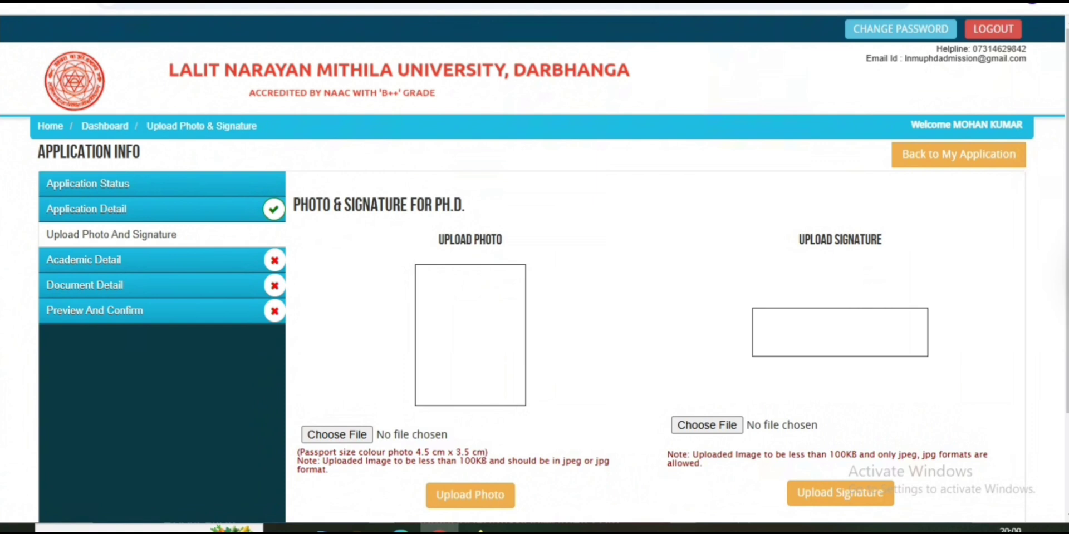
drag(751, 454, 864, 455)
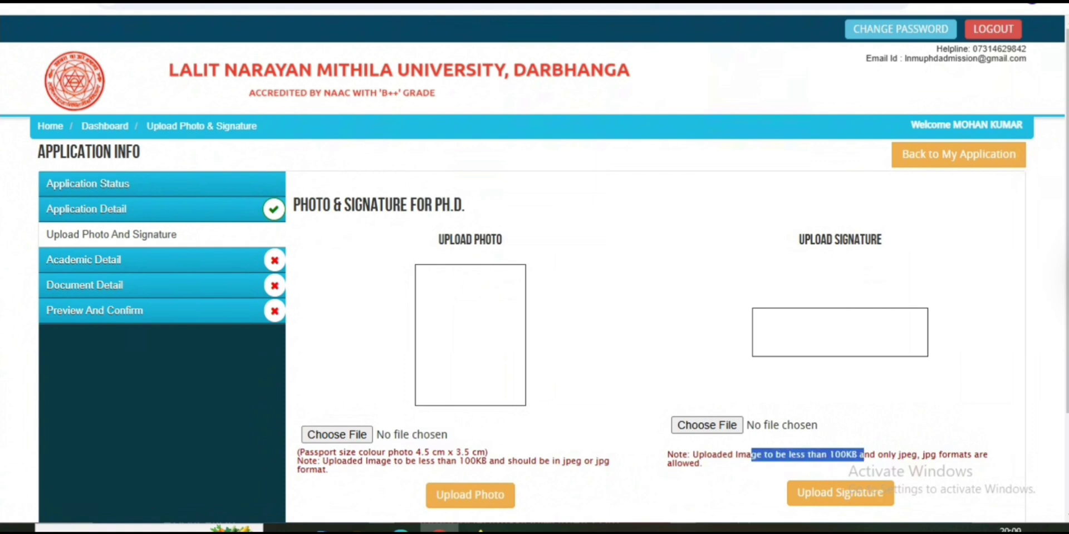
click(864, 456)
click(337, 435)
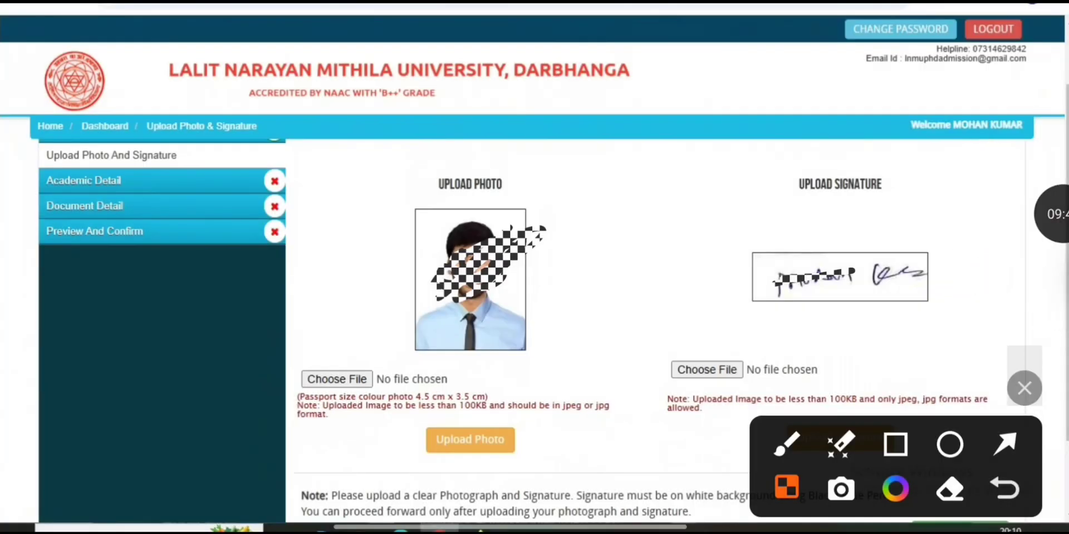
Save the uploaded photo and signature and continue to the Ph.D. Academic Details page
click(1005, 445)
drag(333, 273, 315, 386)
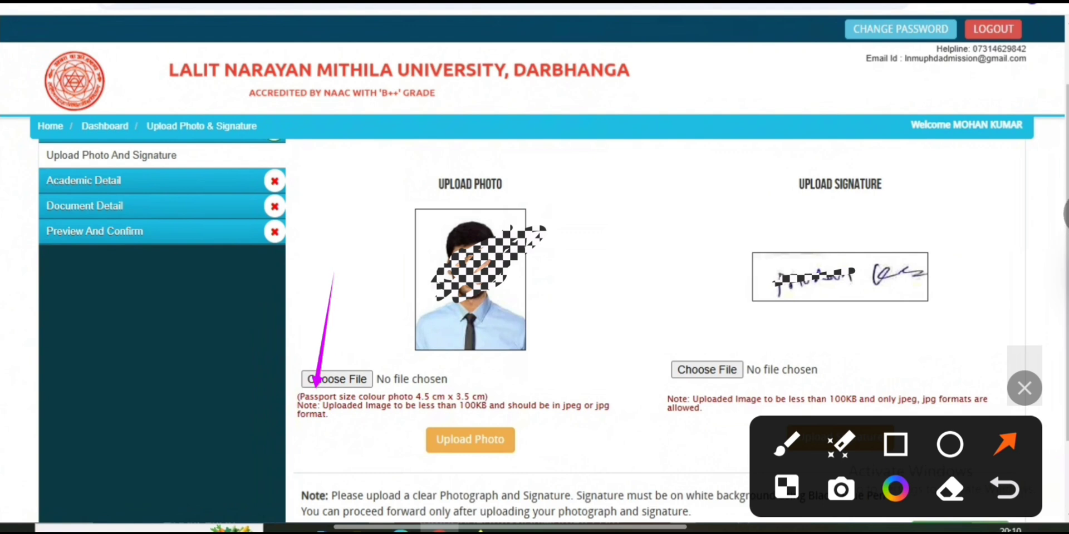
drag(629, 389, 533, 437)
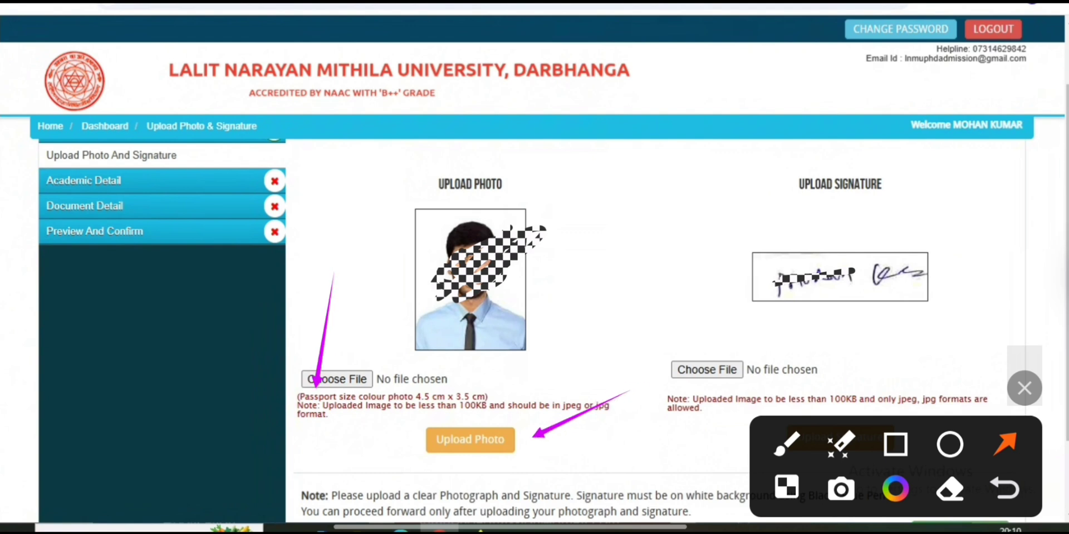
click(787, 444)
drag(419, 325, 595, 233)
mouse_move(740, 329)
mouse_down()
mouse_move(775, 354)
mouse_move(740, 330)
mouse_up()
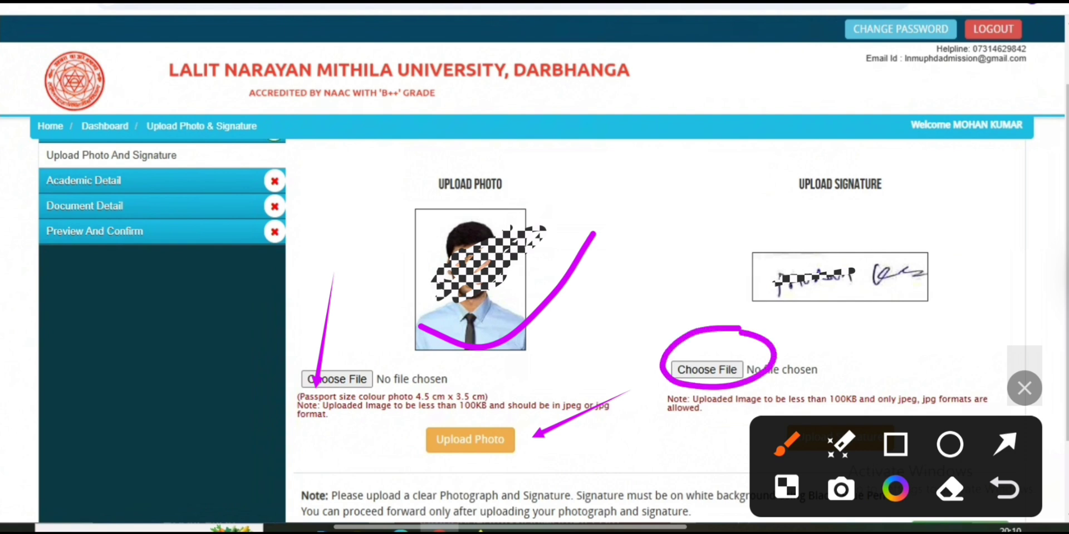
drag(1024, 388, 1024, 152)
mouse_move(897, 393)
mouse_down()
mouse_move(803, 472)
mouse_move(841, 384)
mouse_up()
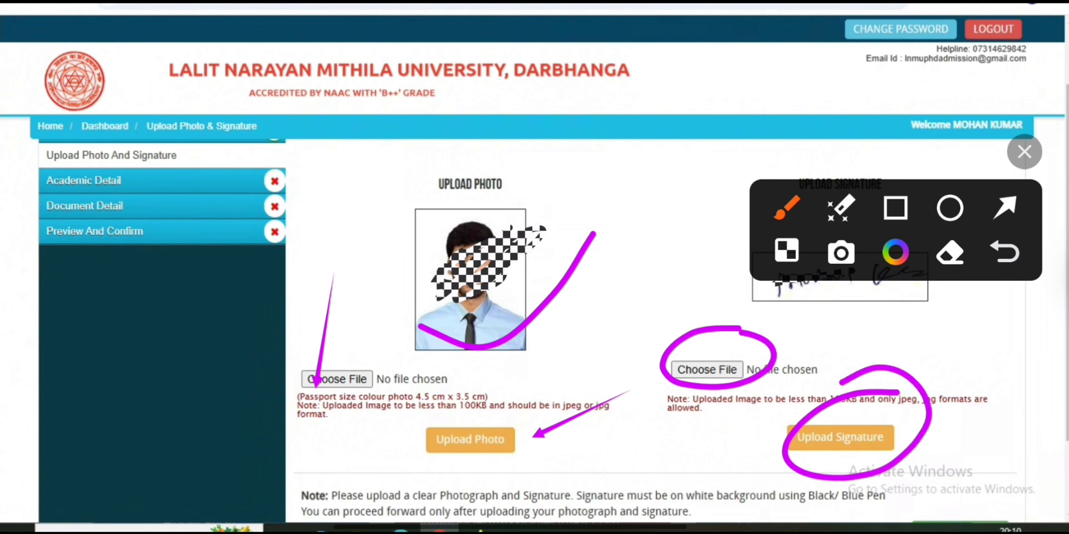
drag(1024, 151, 1024, 388)
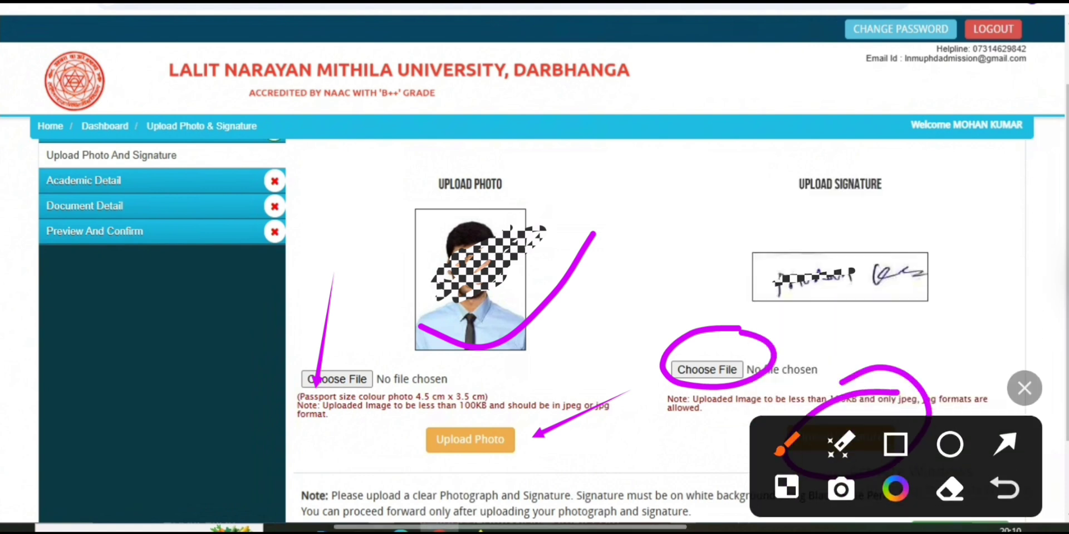
mouse_move(763, 281)
mouse_down()
mouse_move(775, 292)
mouse_move(982, 192)
mouse_up()
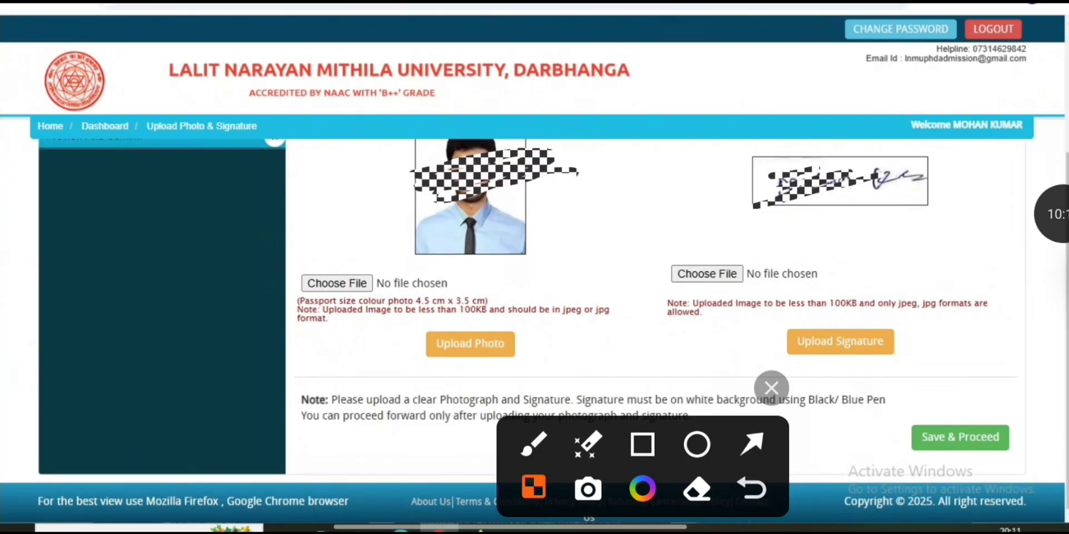
click(752, 444)
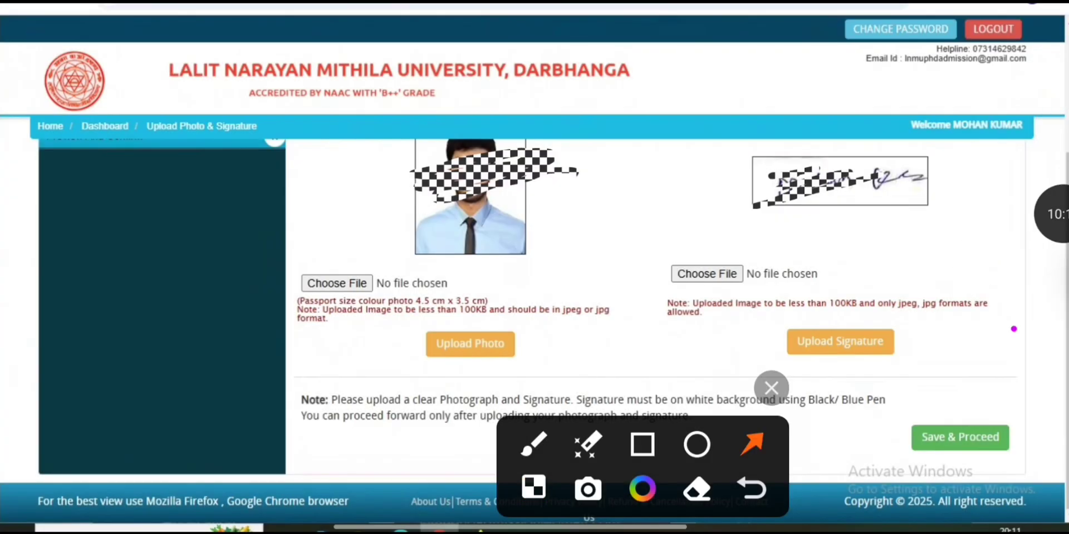
drag(1011, 333, 953, 426)
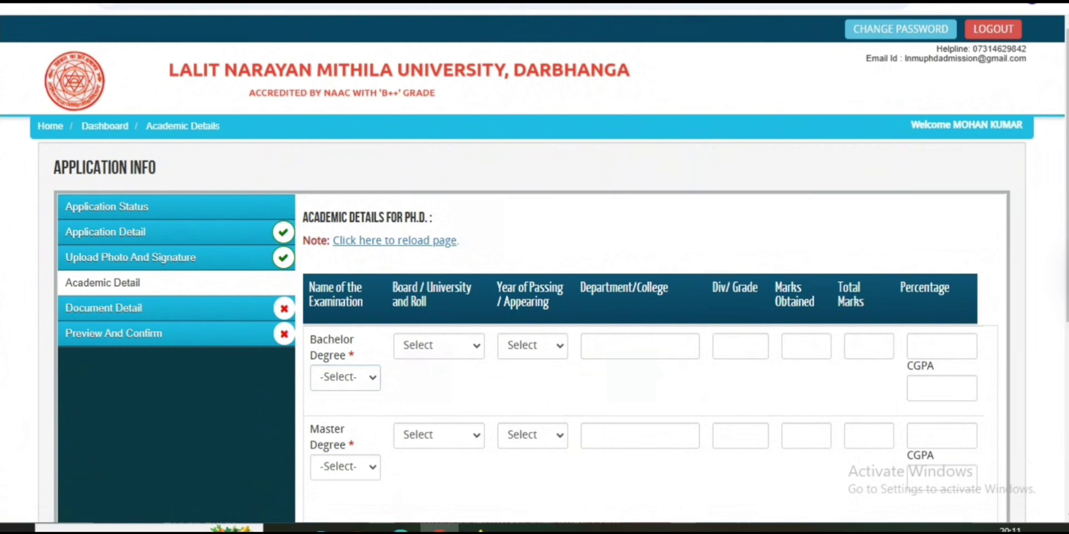
Choose Bachelor of Chemistry as the Bachelor Degree subject
click(346, 378)
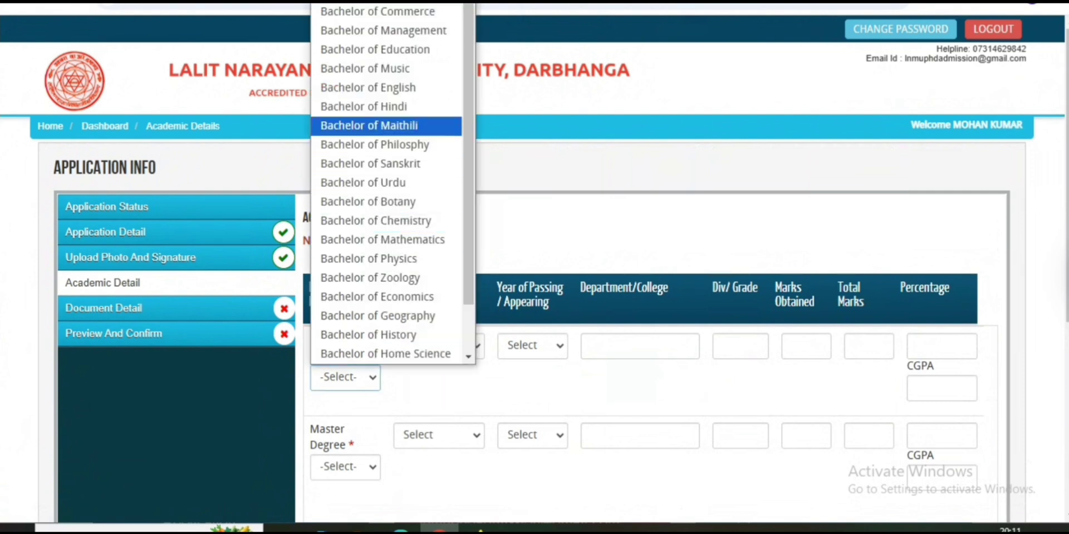
click(377, 221)
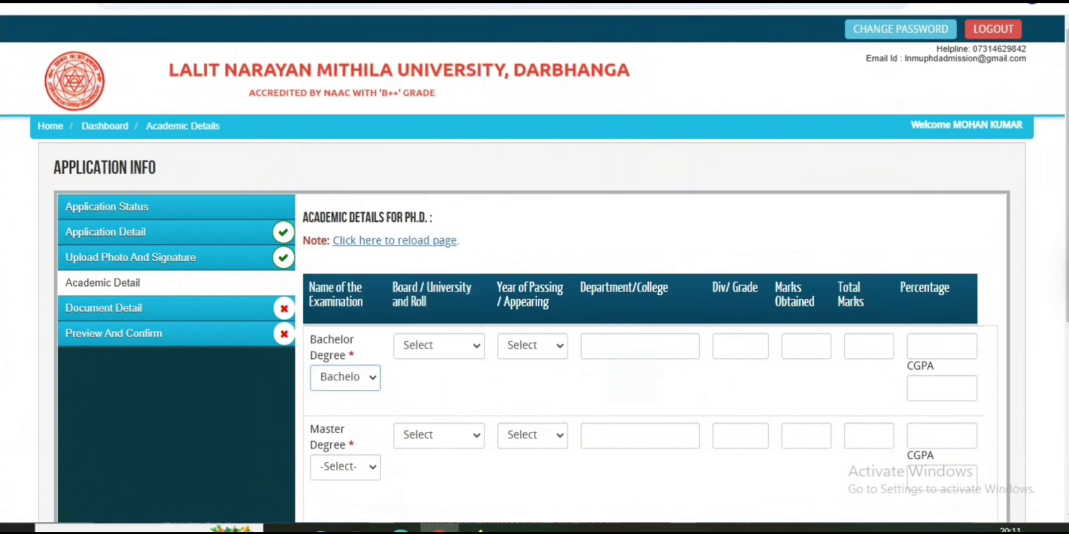
click(439, 345)
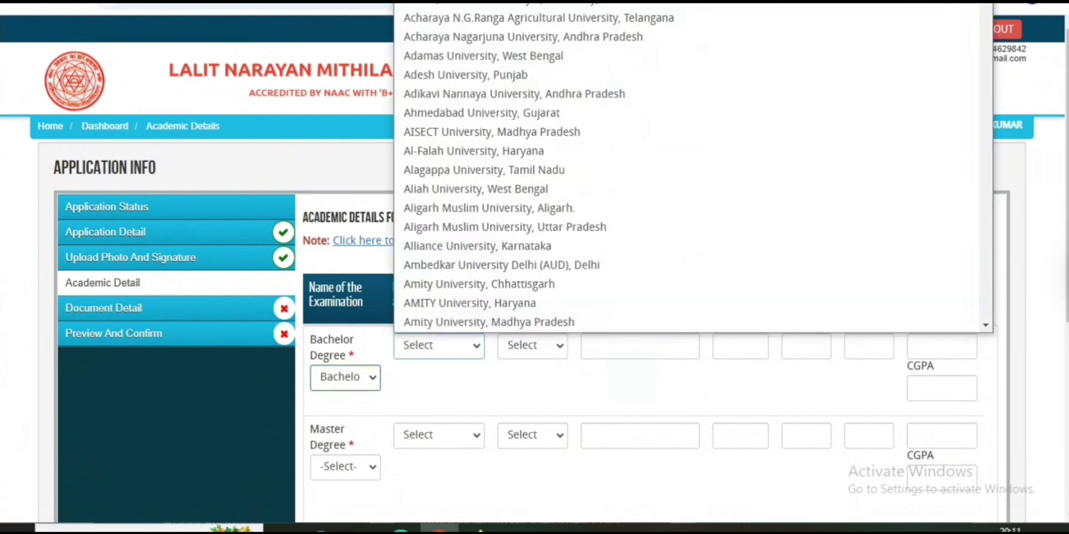
click(439, 345)
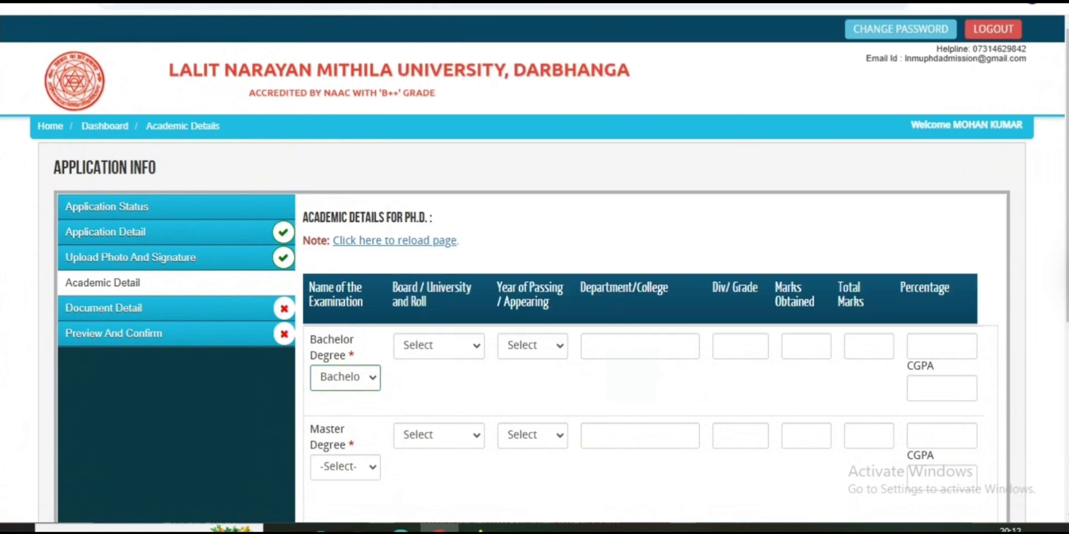
click(439, 345)
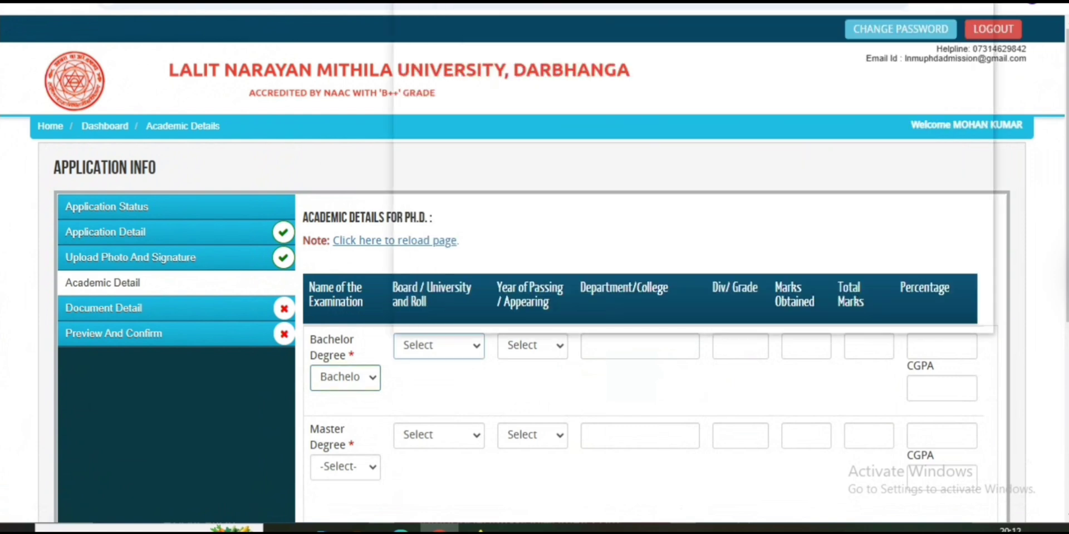
click(345, 378)
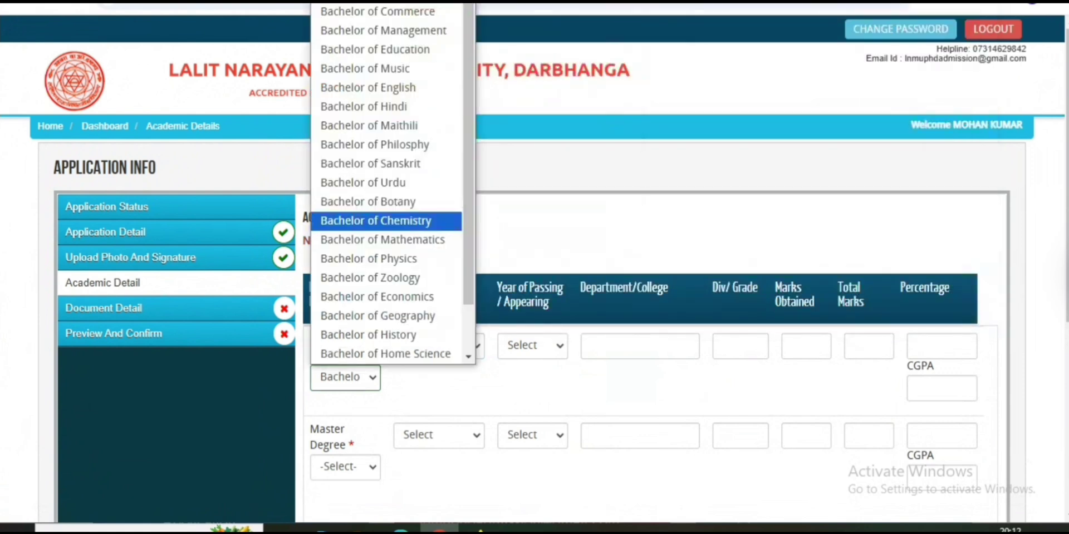
click(345, 378)
click(439, 346)
Keep Magadh University as the Bachelor Degree board/university
scroll(501, 99, down, 1)
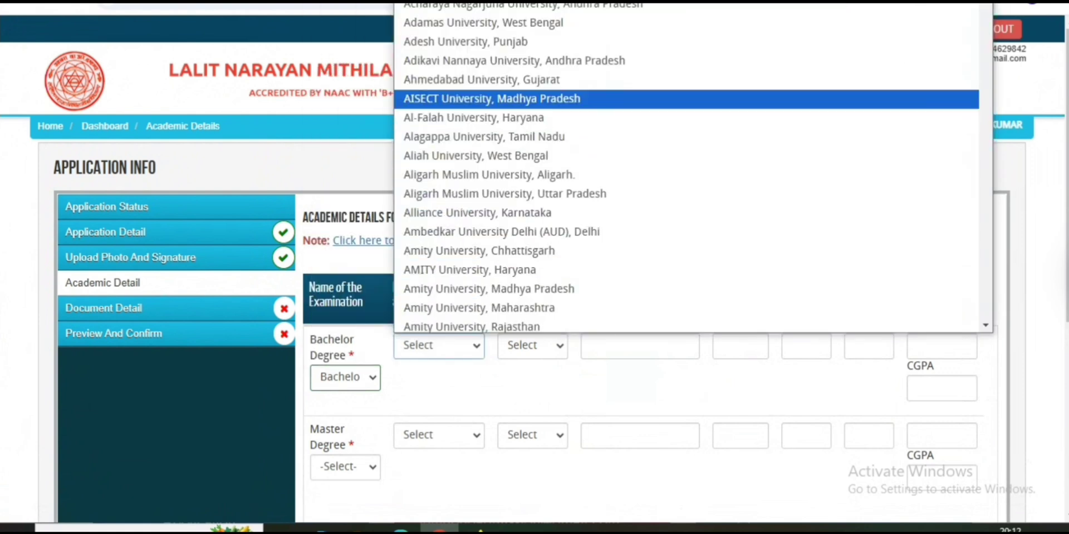
scroll(685, 167, down, 10)
scroll(684, 167, up, 11)
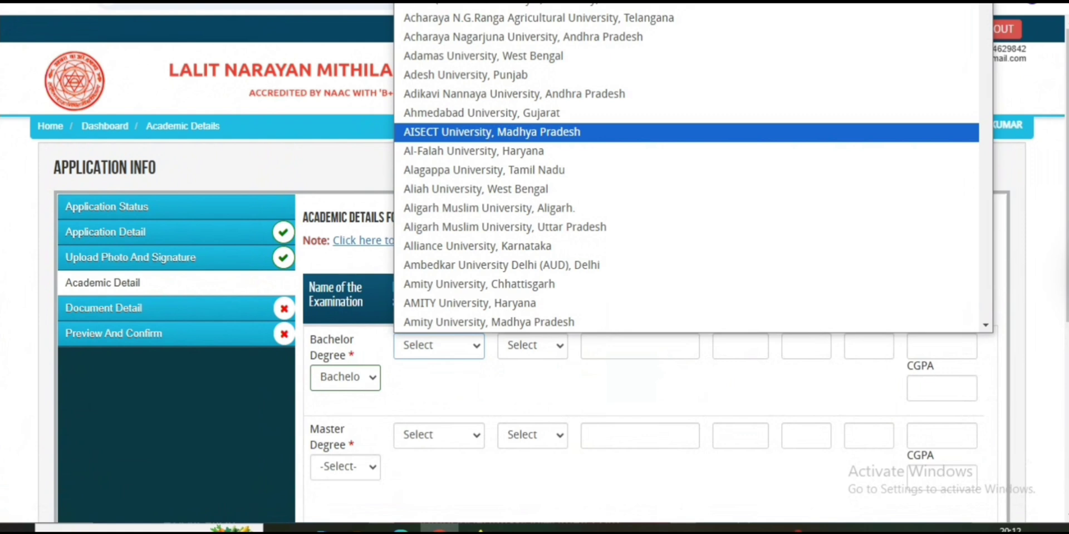
key(m)
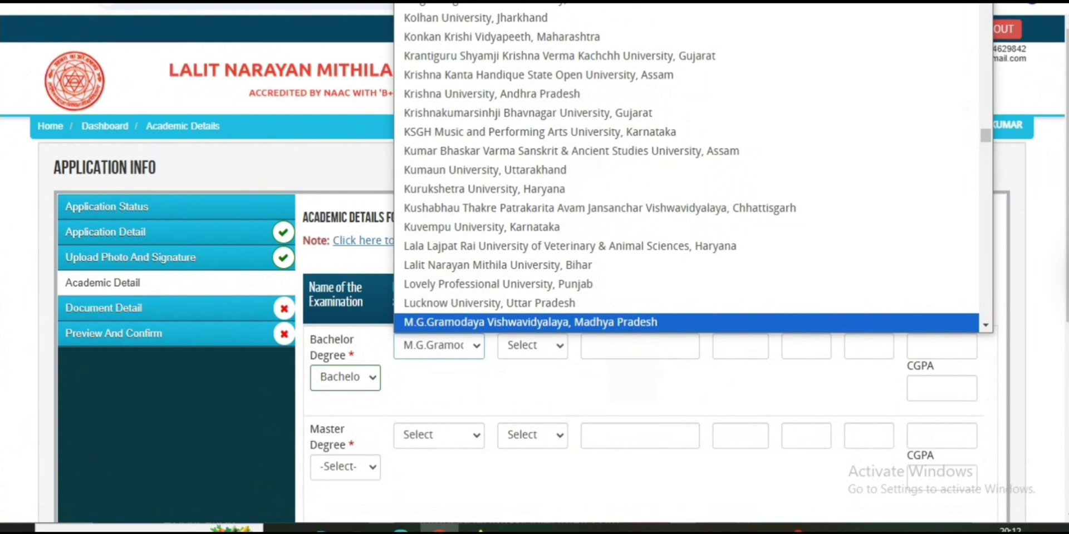
key(Down)
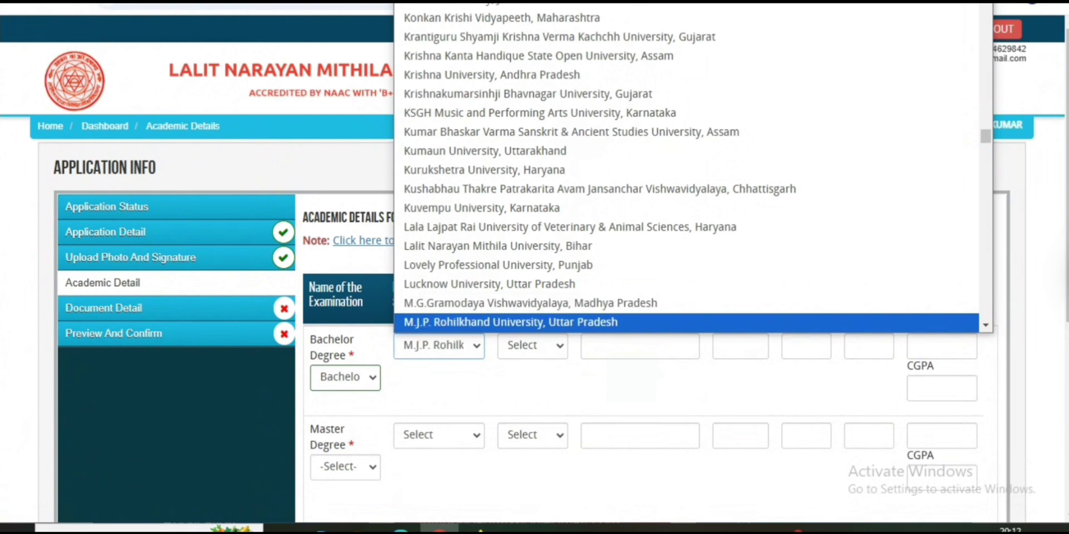
key(g)
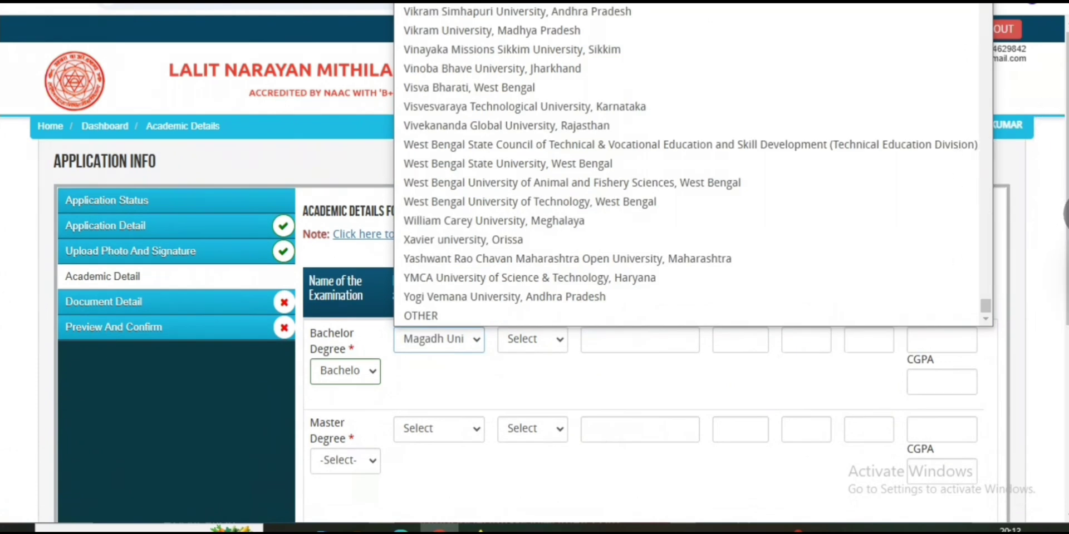
click(1065, 214)
click(981, 256)
click(1005, 443)
drag(642, 324, 467, 318)
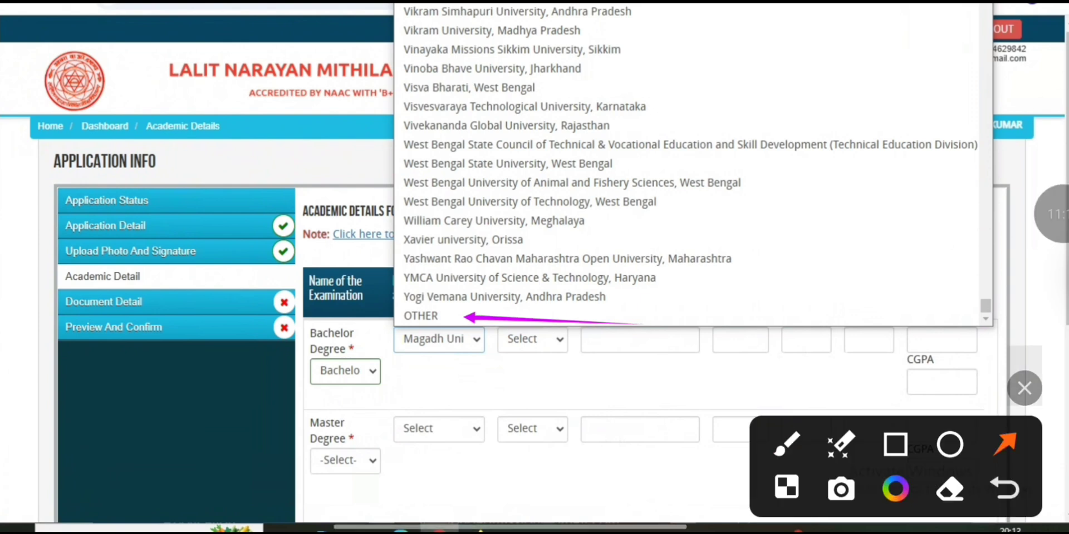
click(421, 316)
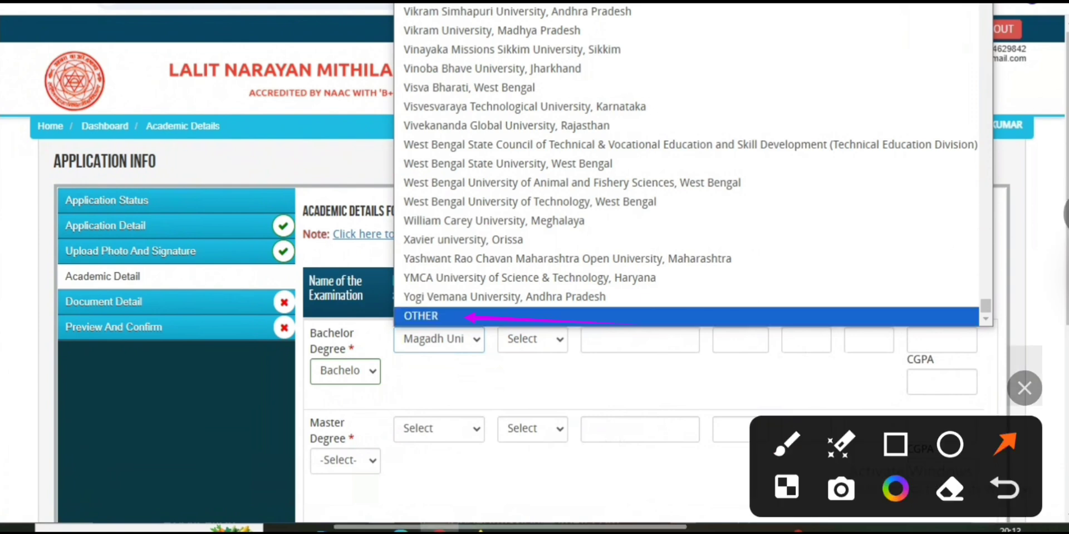
click(533, 339)
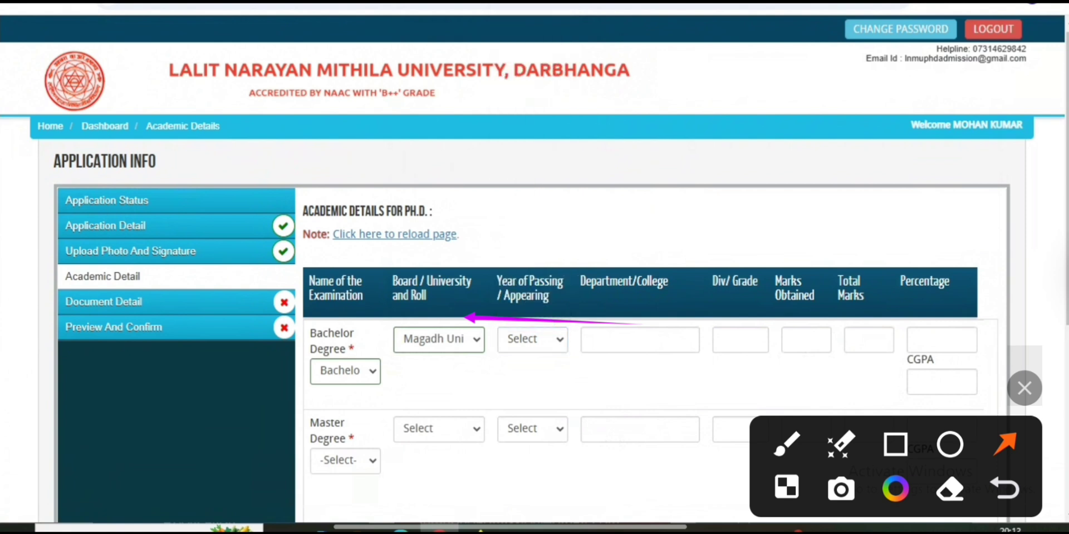
Set the Bachelor Degree year of passing to 2019
click(533, 339)
click(533, 339)
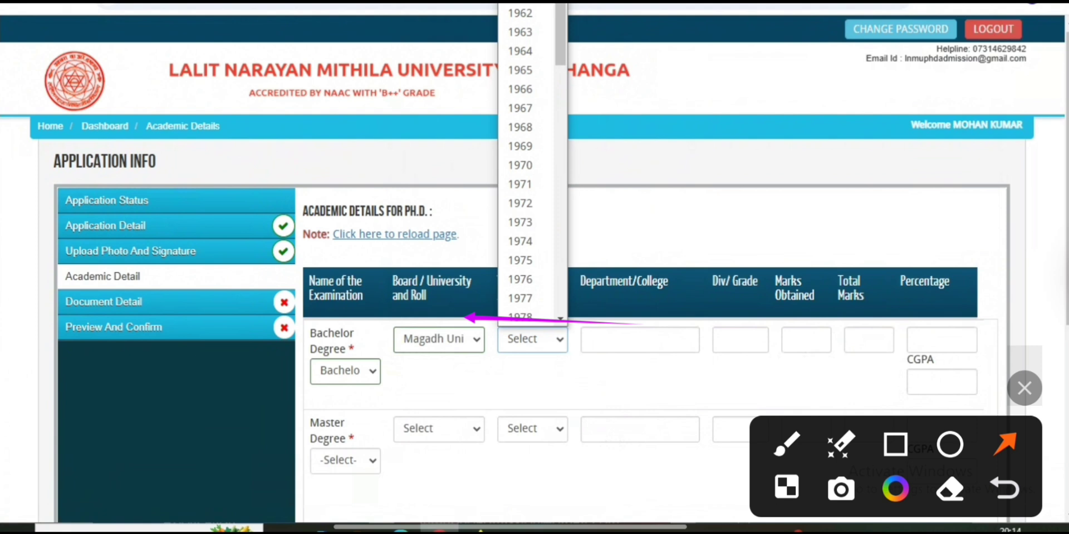
key(Escape)
key(ctrl+c)
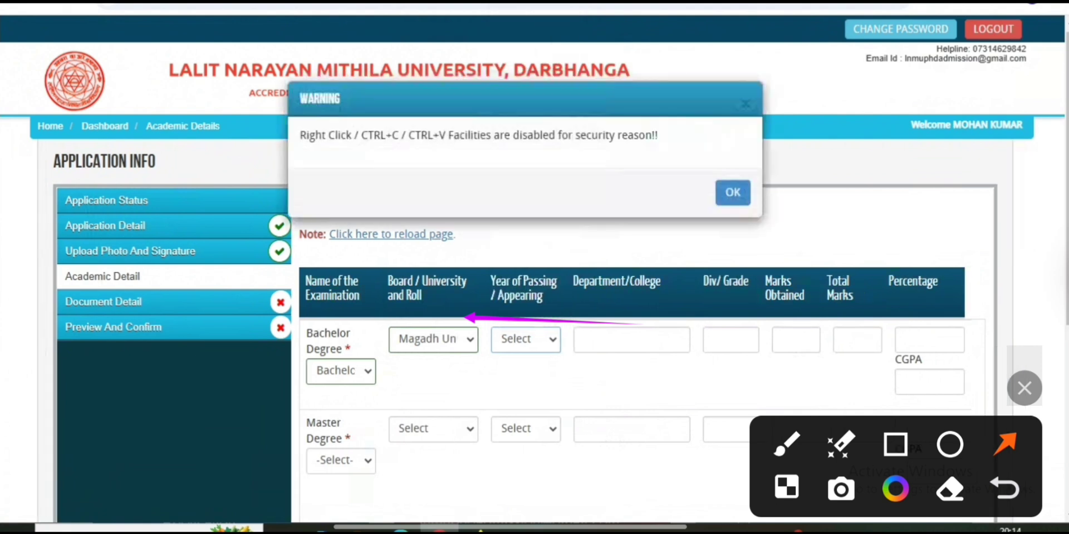
key(Return)
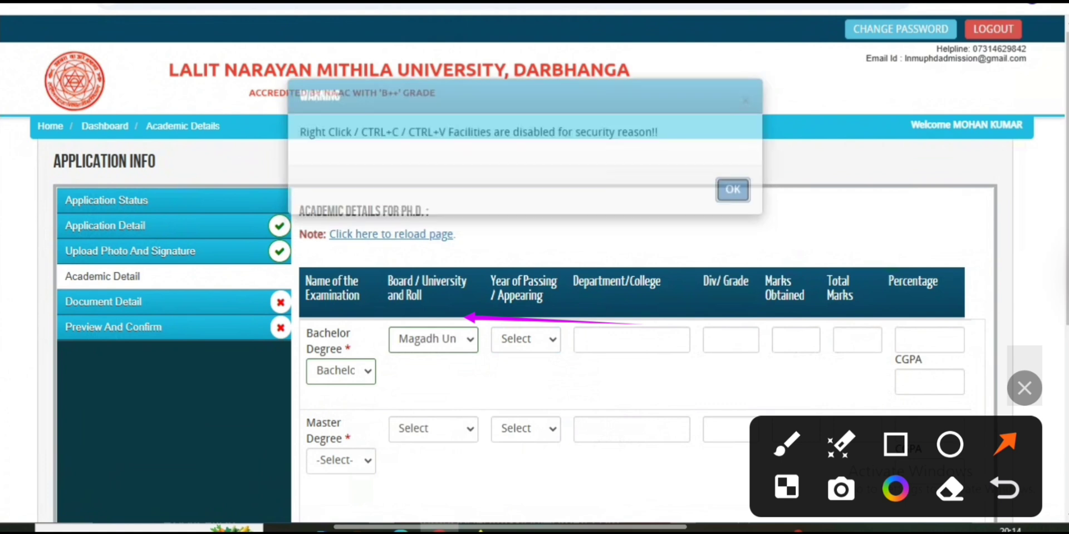
key(alt+Down)
key(Up)
key(Up)
key(Up)
key(Up)
key(Up)
key(Up)
key(Up)
key(Up)
key(Up)
key(Up)
key(Up)
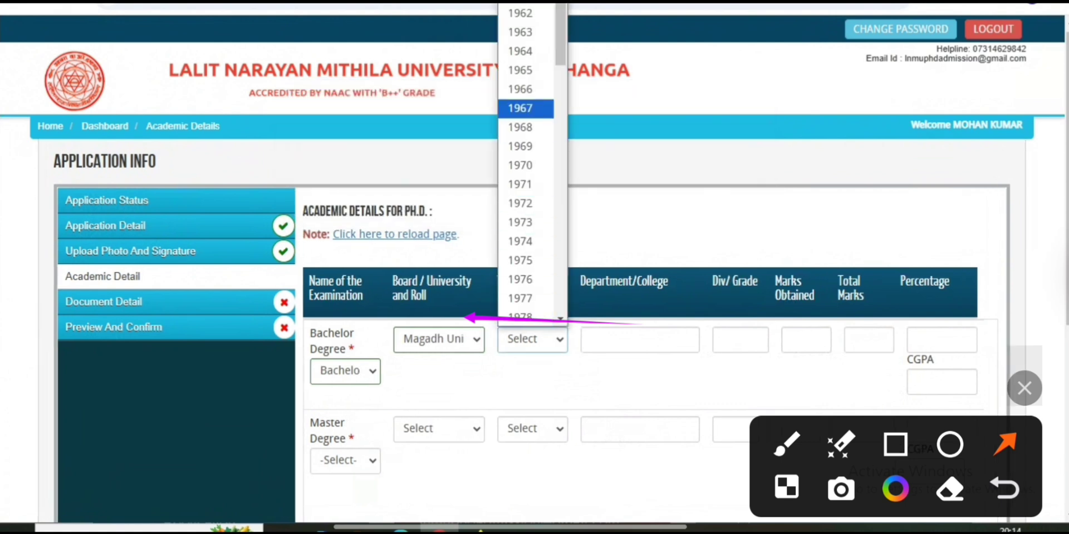
key(Up)
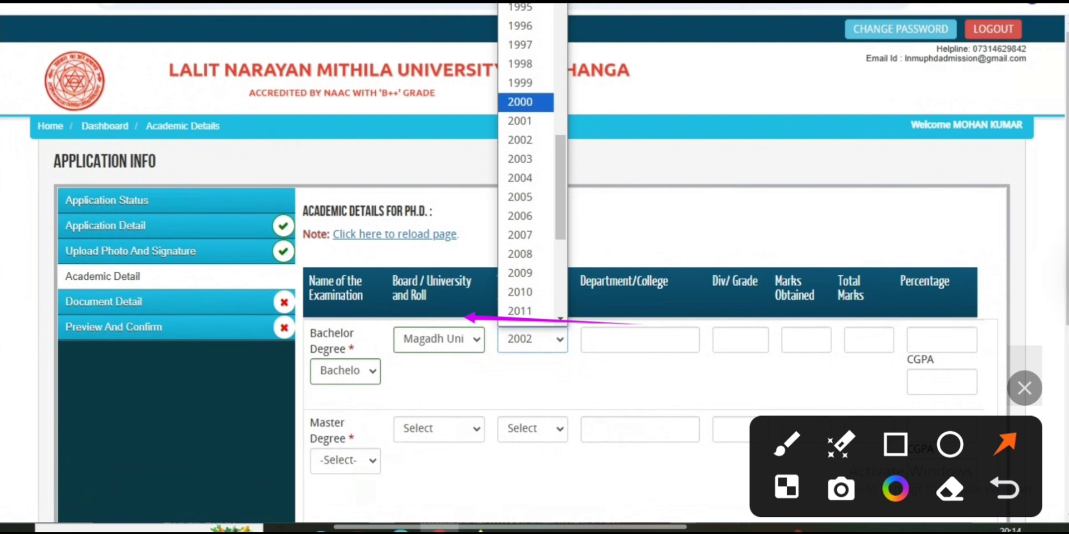
scroll(526, 256, down, 5)
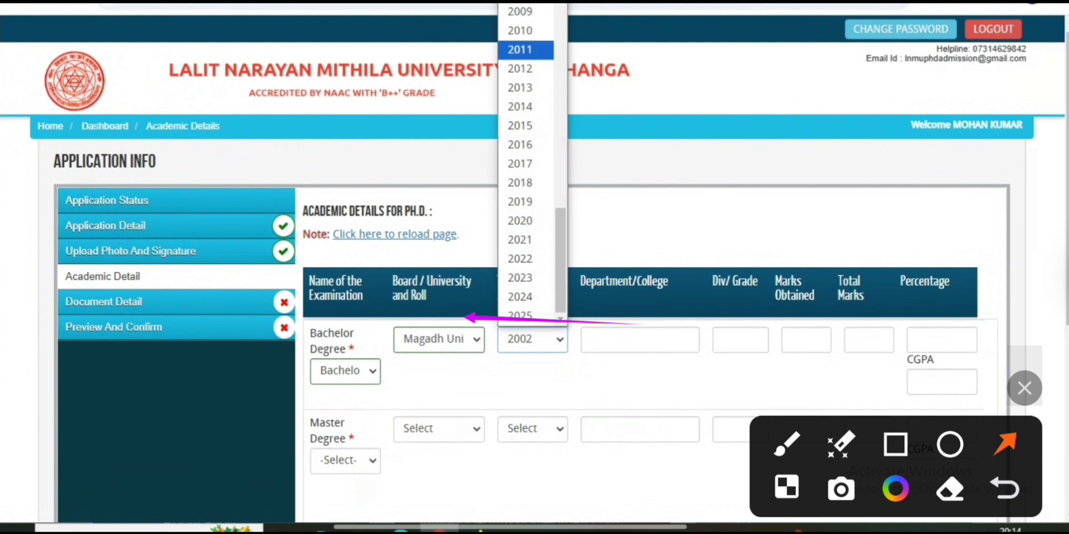
click(523, 202)
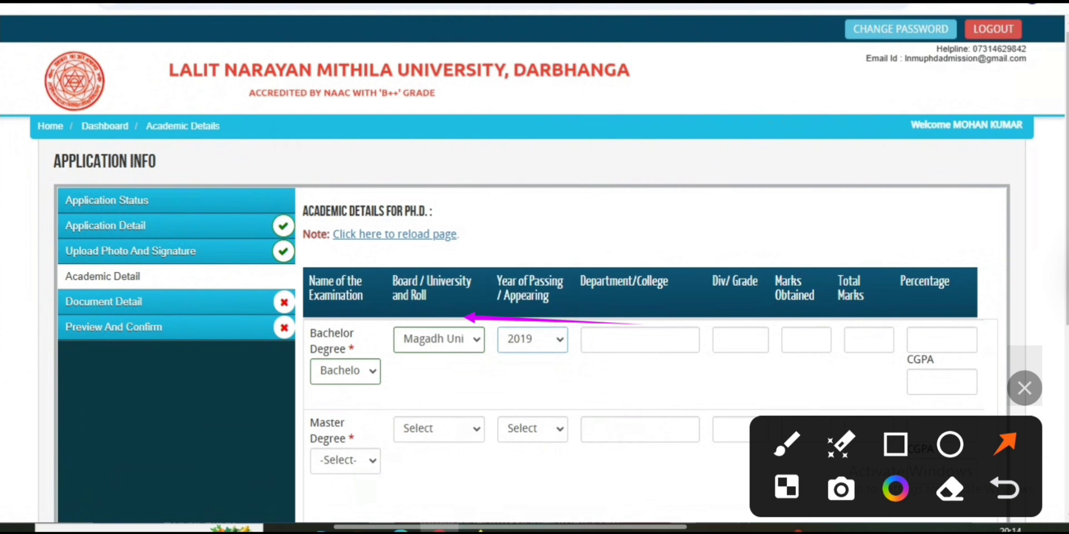
Enter 'sogh' as the Bachelor department/college, then move to the Div/Grade and marks entries
click(639, 340)
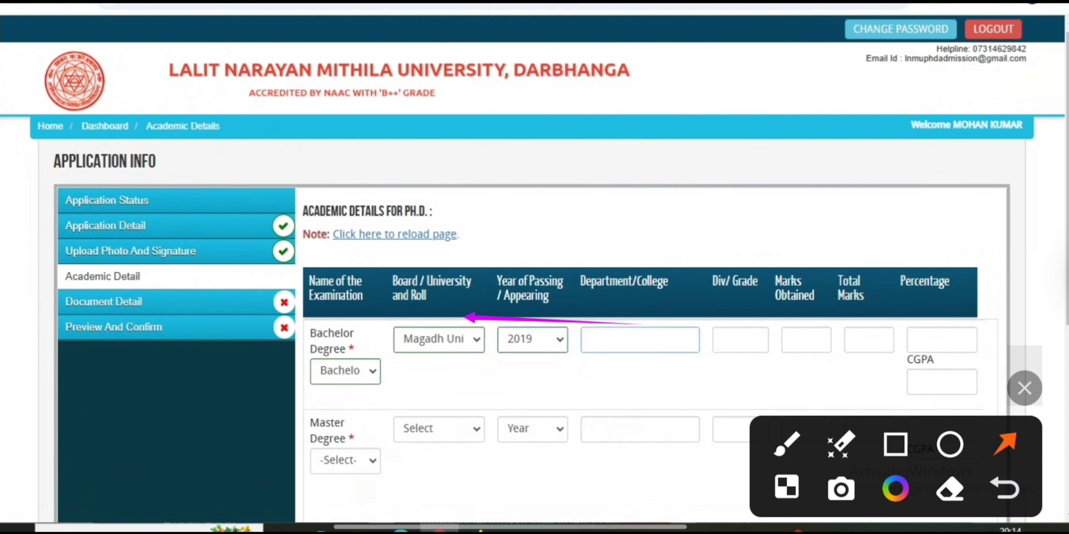
text(sogh)
click(740, 340)
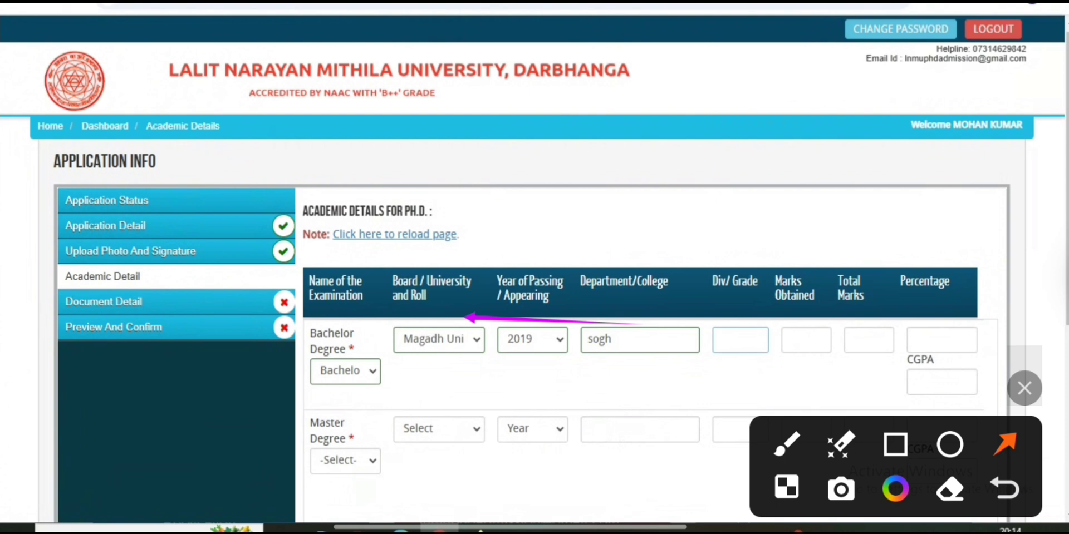
click(806, 340)
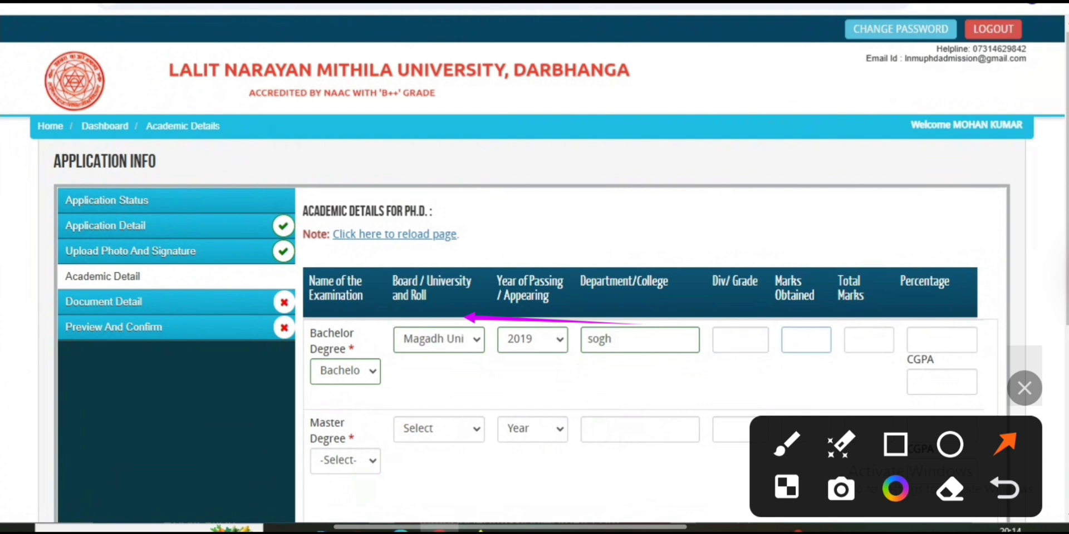
drag(830, 241, 810, 321)
drag(899, 241, 860, 322)
drag(966, 244, 942, 331)
drag(379, 373, 354, 452)
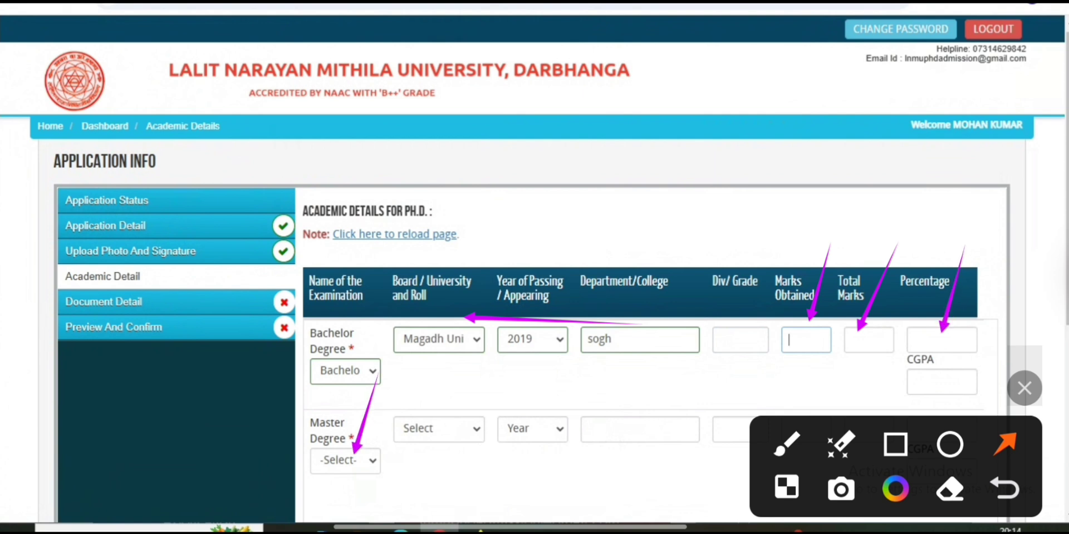
Choose the Master degree and Patliputra University (Patna) in the Master Degree row
click(345, 461)
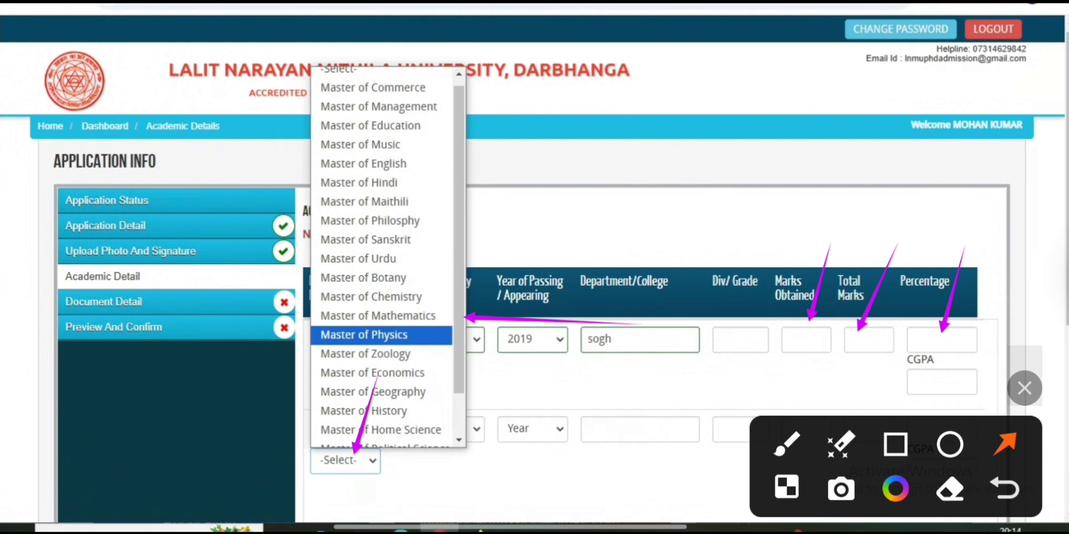
scroll(387, 256, down, 1)
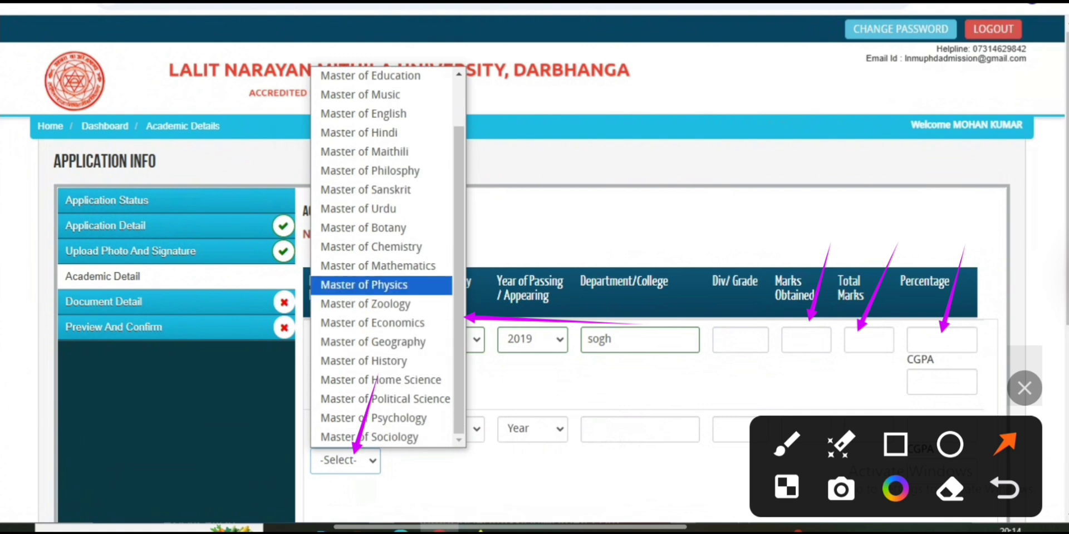
click(371, 246)
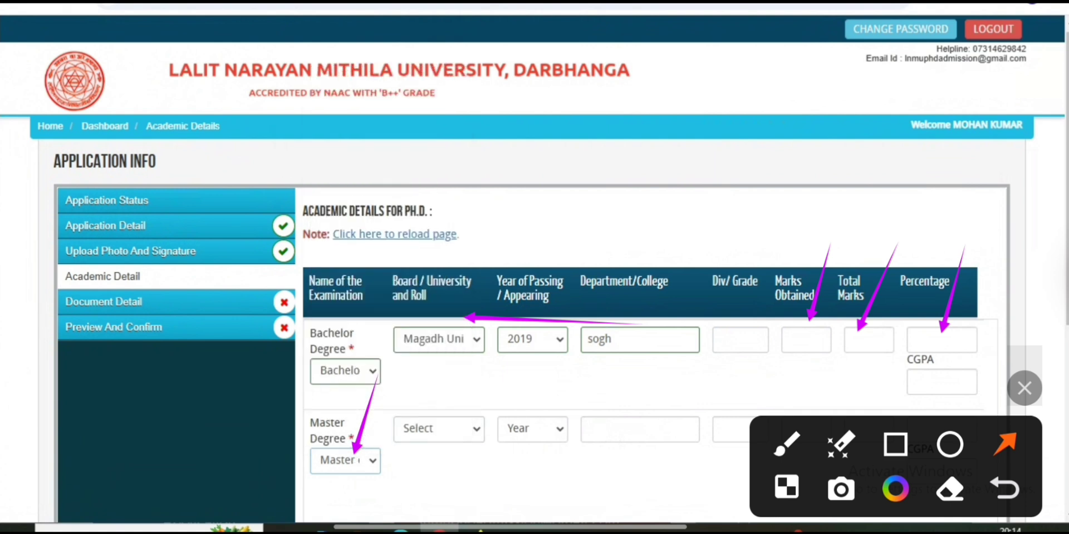
click(439, 429)
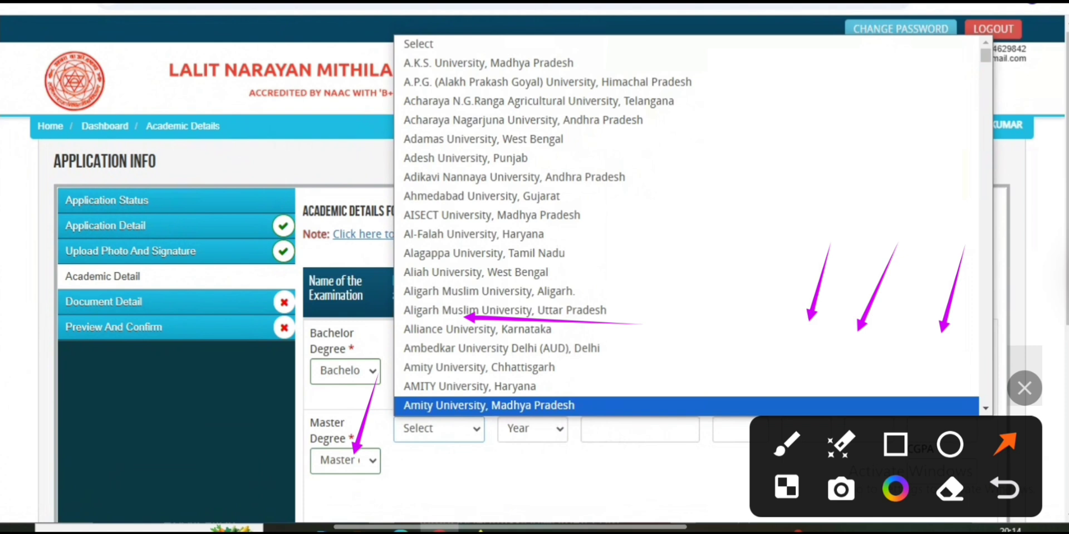
key(p)
key(a)
key(t)
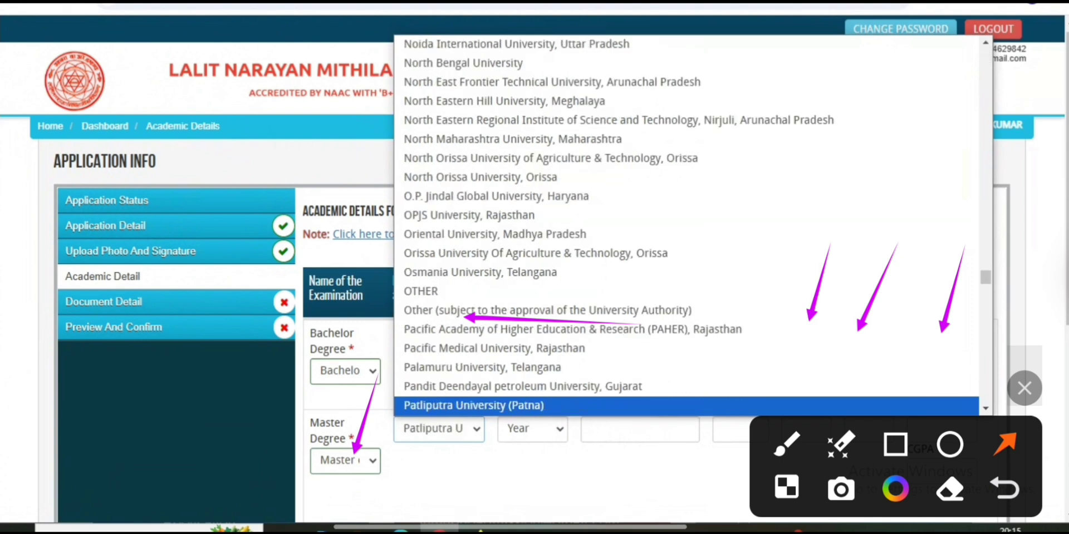
key(Return)
Set the Master year of passing to 2022 and begin the college name with 'nal'
key(Tab)
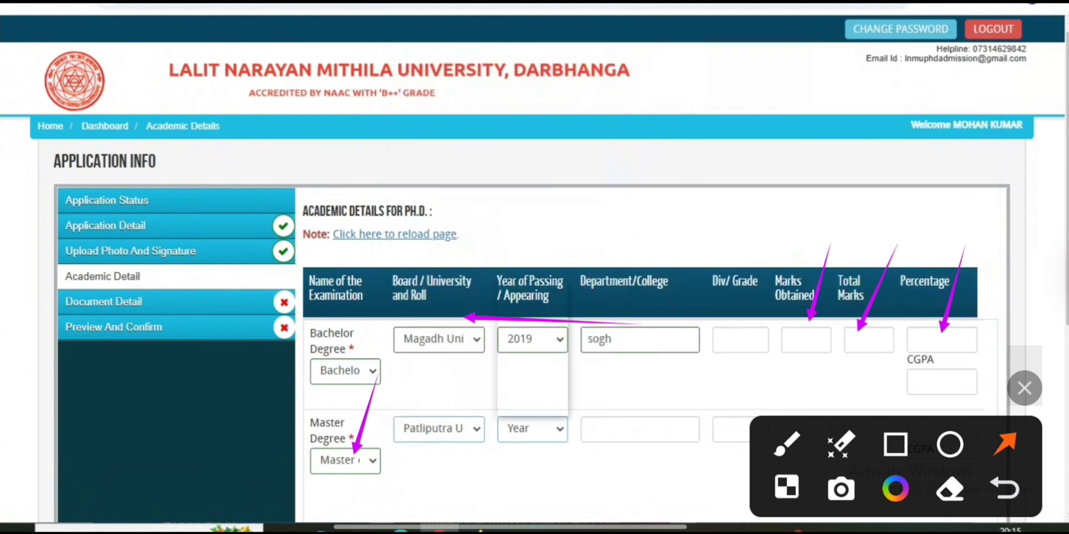
key(alt+Down)
key(End)
key(Up)
key(Up)
key(Up)
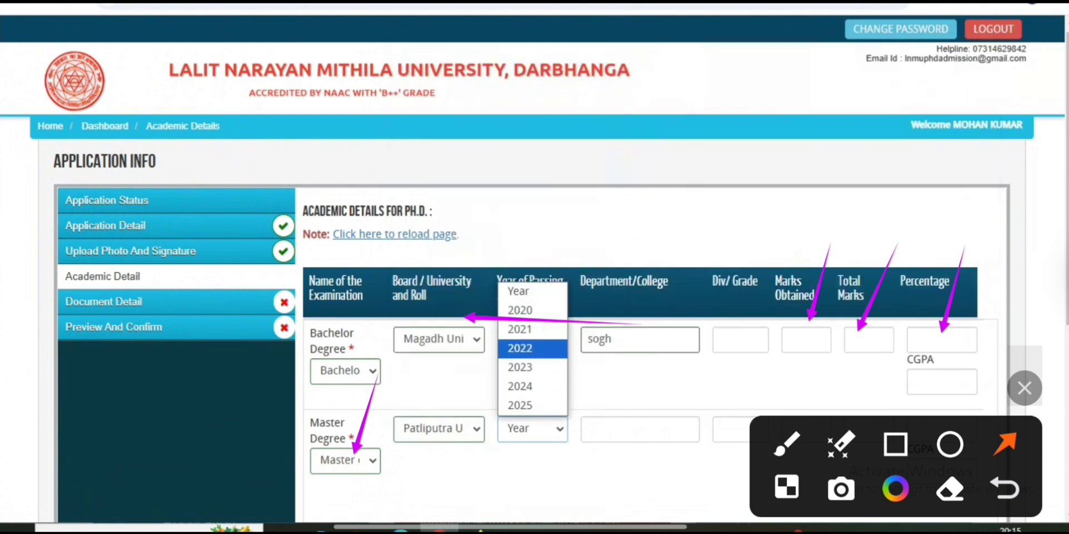
key(Return)
key(Tab)
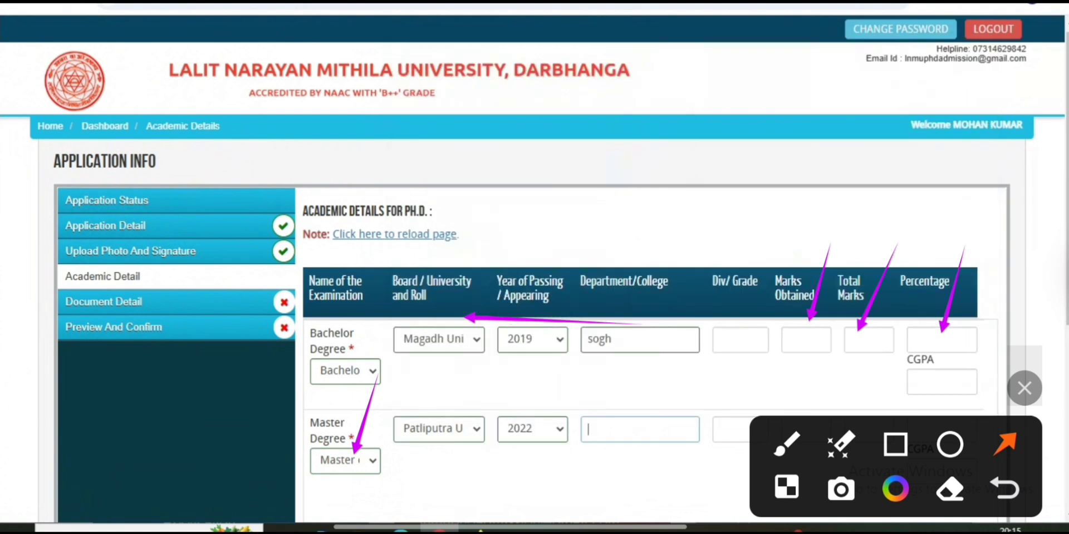
text(nal)
drag(778, 350, 743, 430)
drag(860, 368, 839, 406)
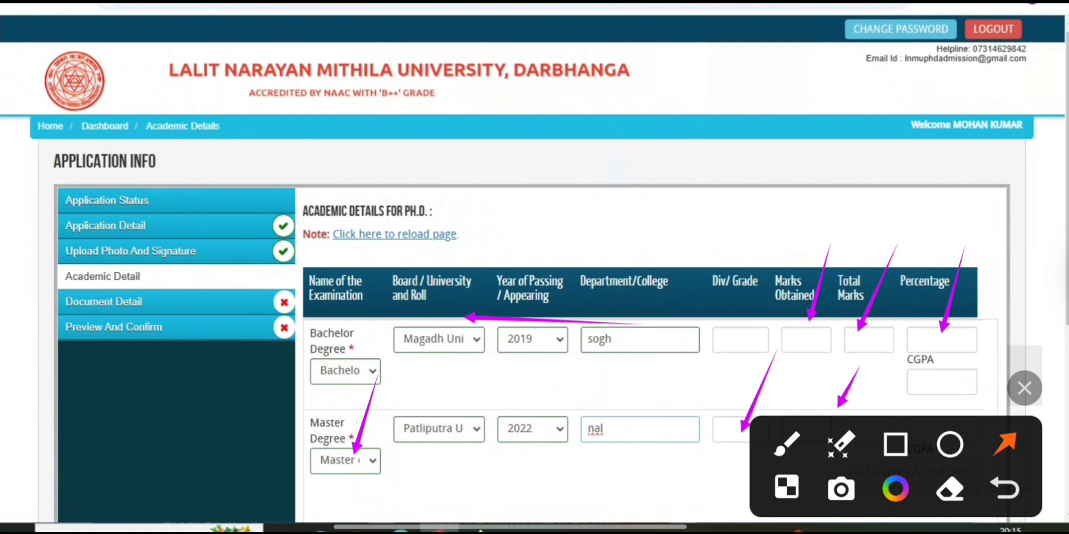
drag(1025, 388, 1010, 69)
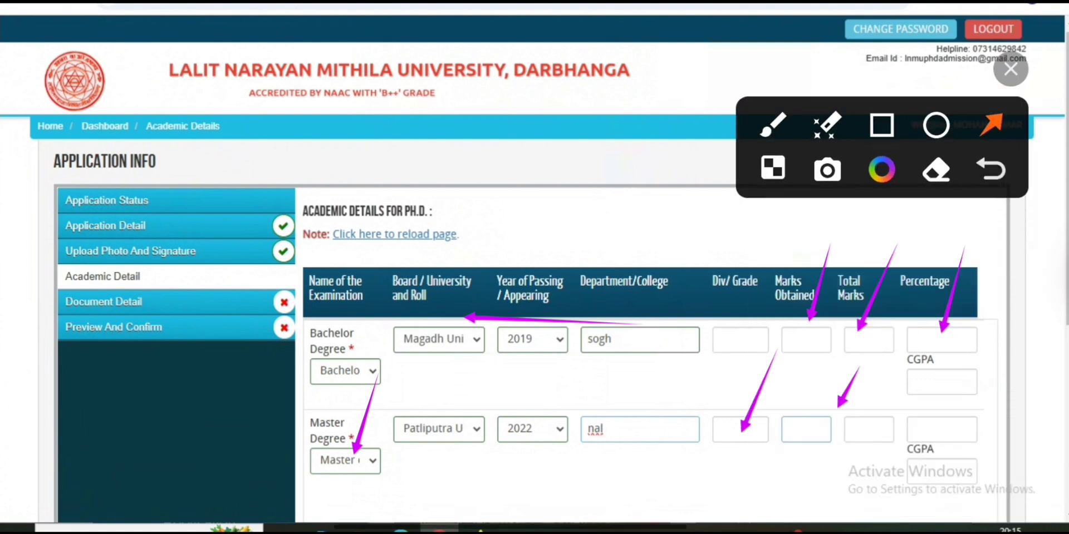
scroll(640, 334, down, 3)
scroll(640, 334, down, 3)
scroll(640, 334, up, 2)
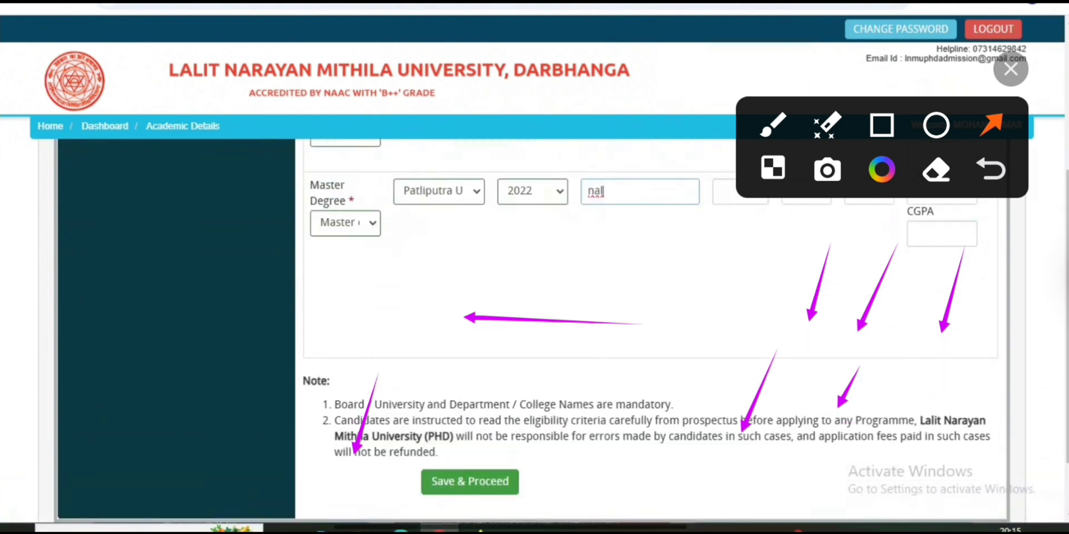
scroll(640, 334, up, 3)
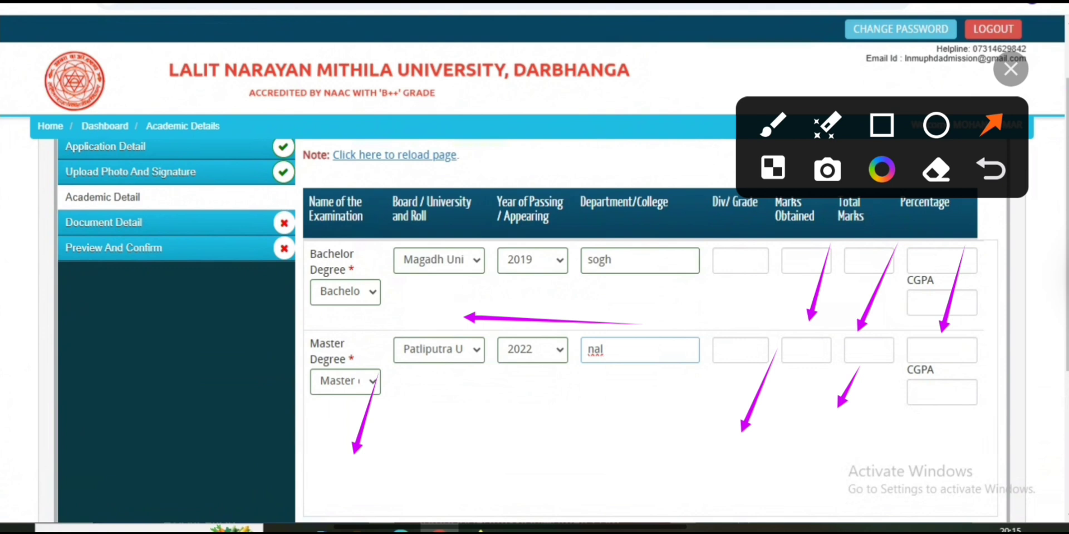
Fill both degrees' marks (Master: NALANDA COLLEGE, 1043/1600, 65.19%) and try saving
click(1062, 214)
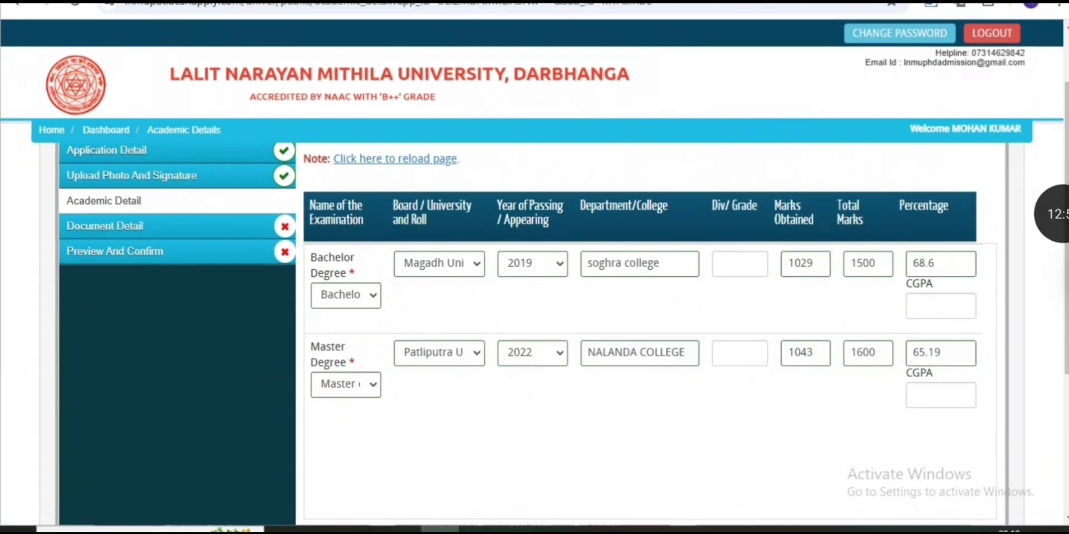
scroll(646, 334, down, 5)
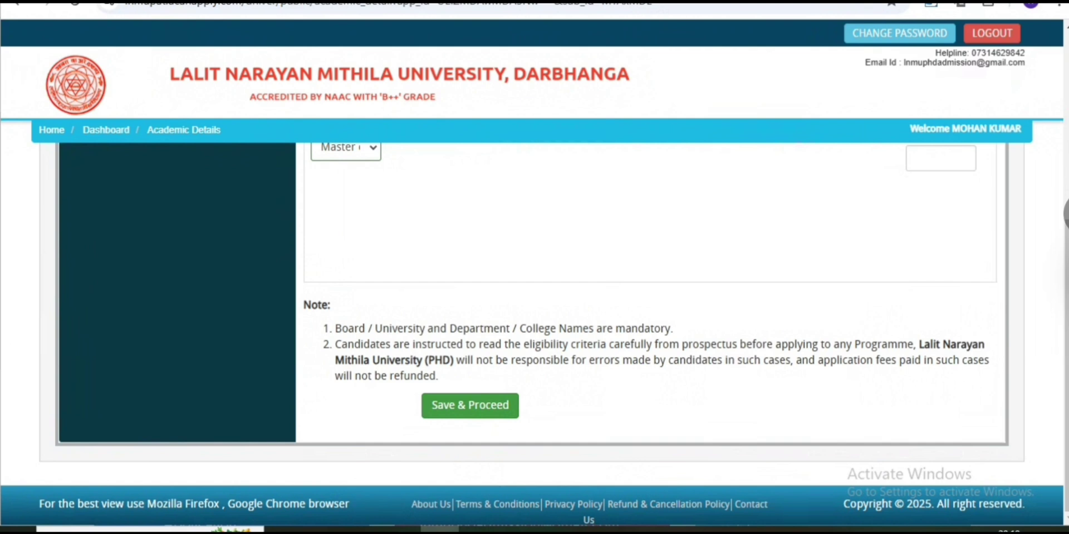
click(1062, 213)
click(978, 258)
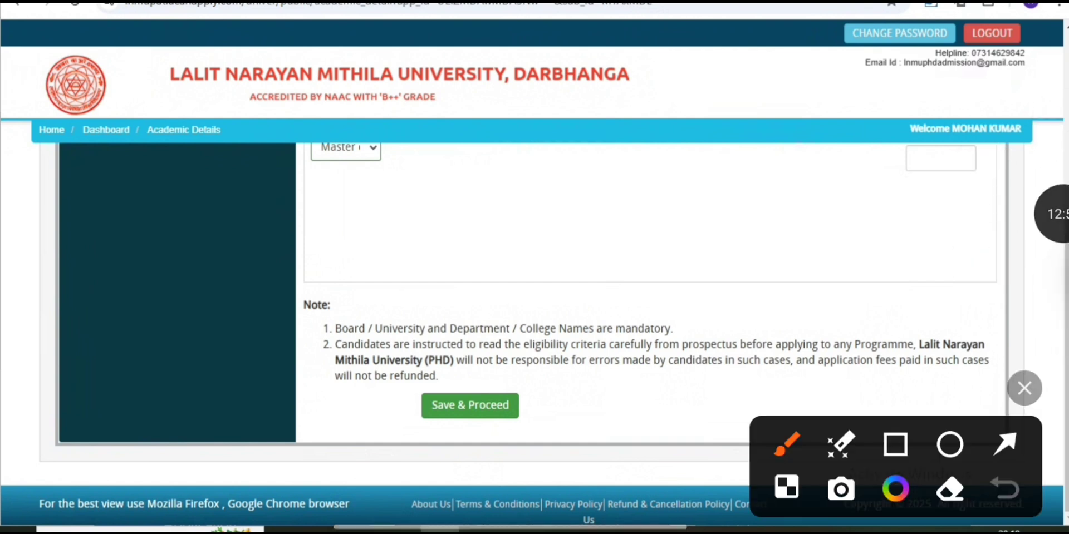
click(1005, 444)
drag(589, 274, 501, 394)
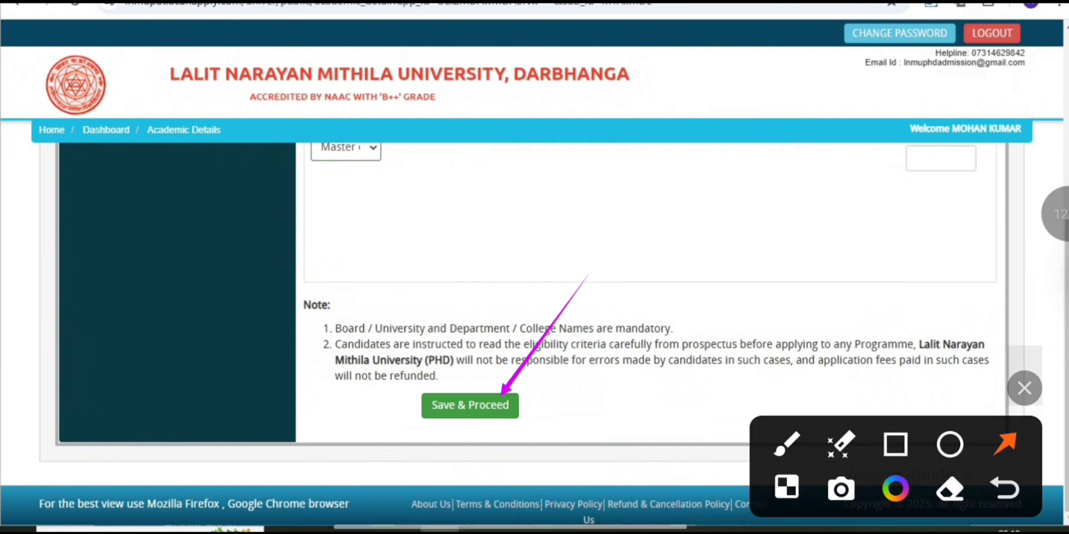
scroll(646, 334, up, 5)
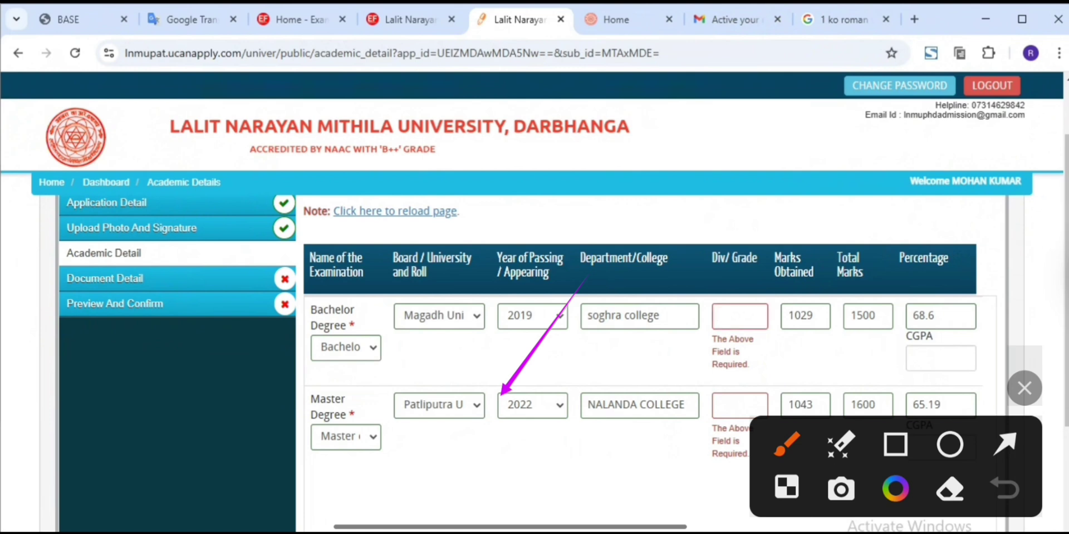
Enter Roman numeral I as Div/Grade for both degree rows after the Roman-number warning
text(1)
click(740, 406)
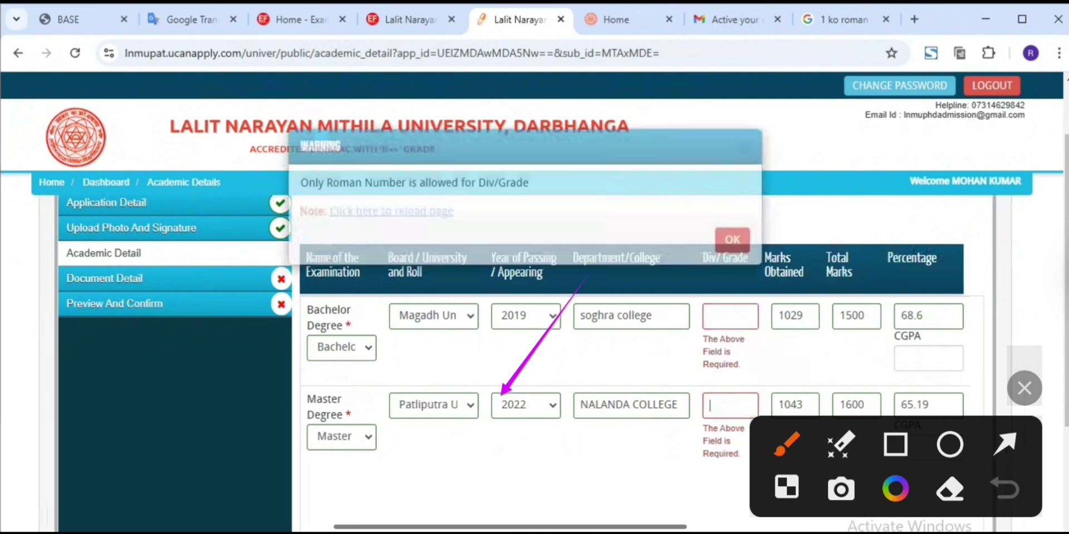
drag(355, 200, 477, 200)
click(732, 257)
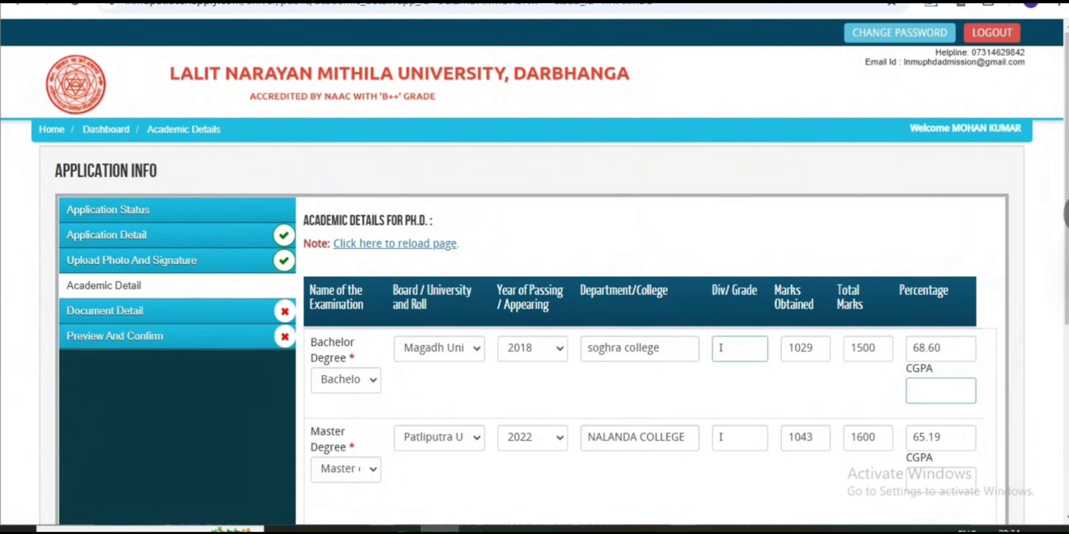
Save the academic details and confirm them to reach the Ph.D. Document Upload page
click(1065, 214)
click(981, 262)
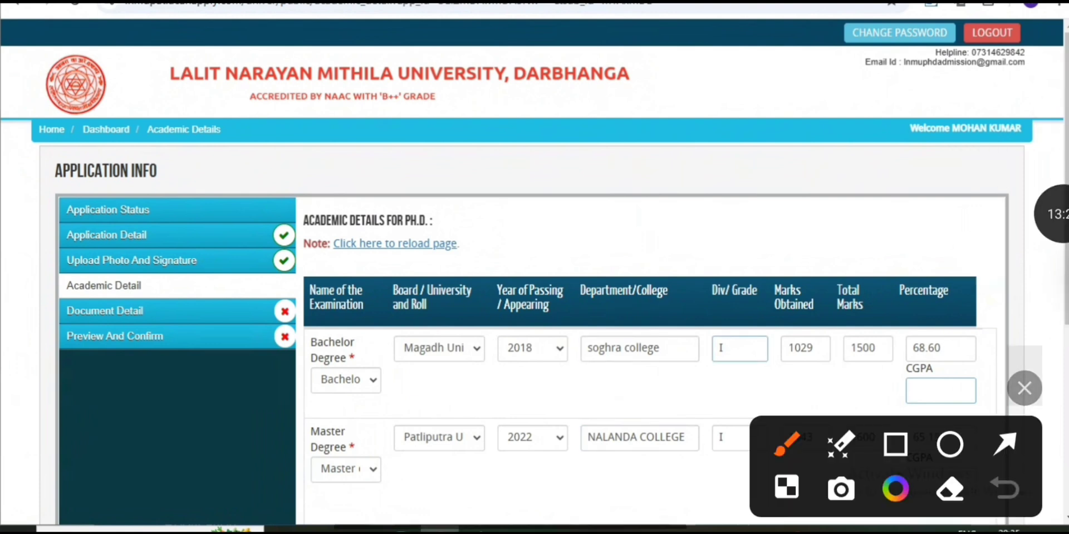
click(1005, 444)
drag(746, 267, 719, 341)
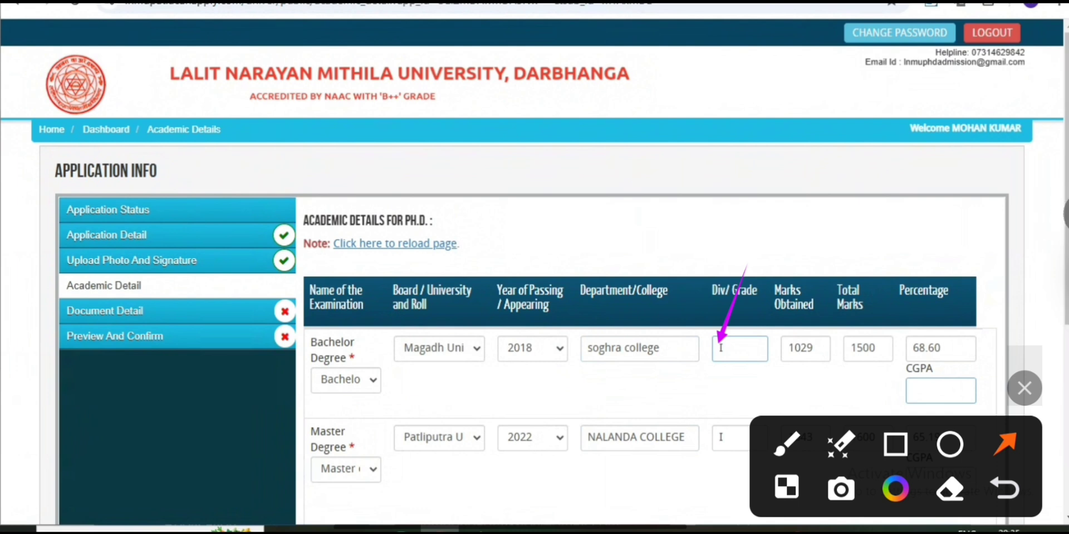
drag(772, 350, 729, 436)
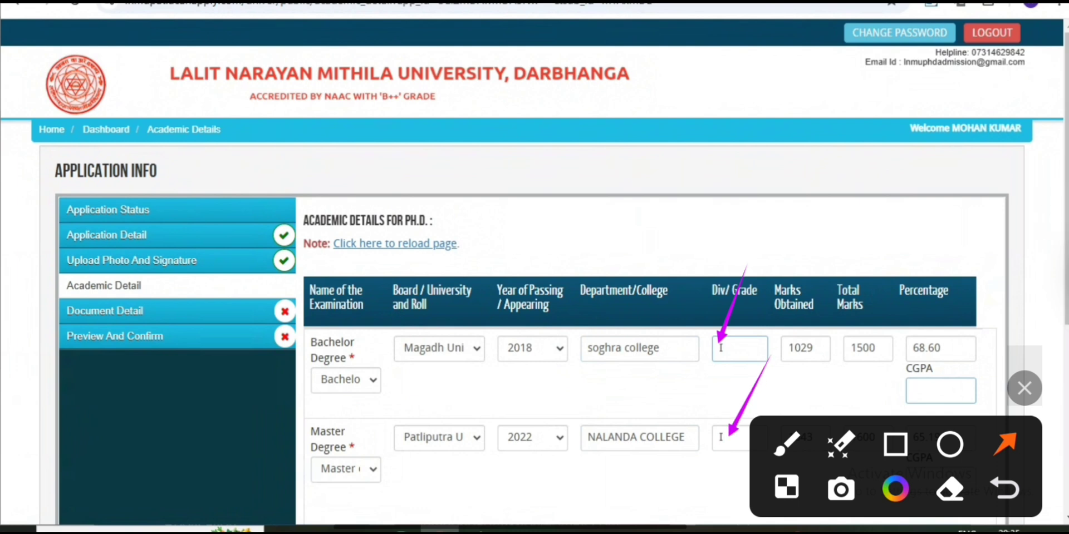
scroll(646, 334, down, 6)
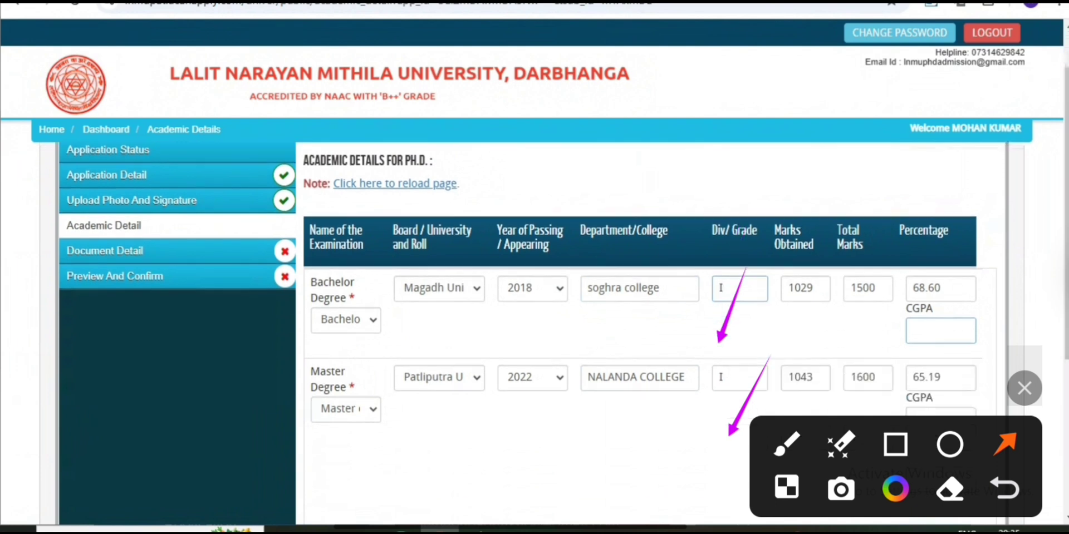
scroll(646, 334, up, 2)
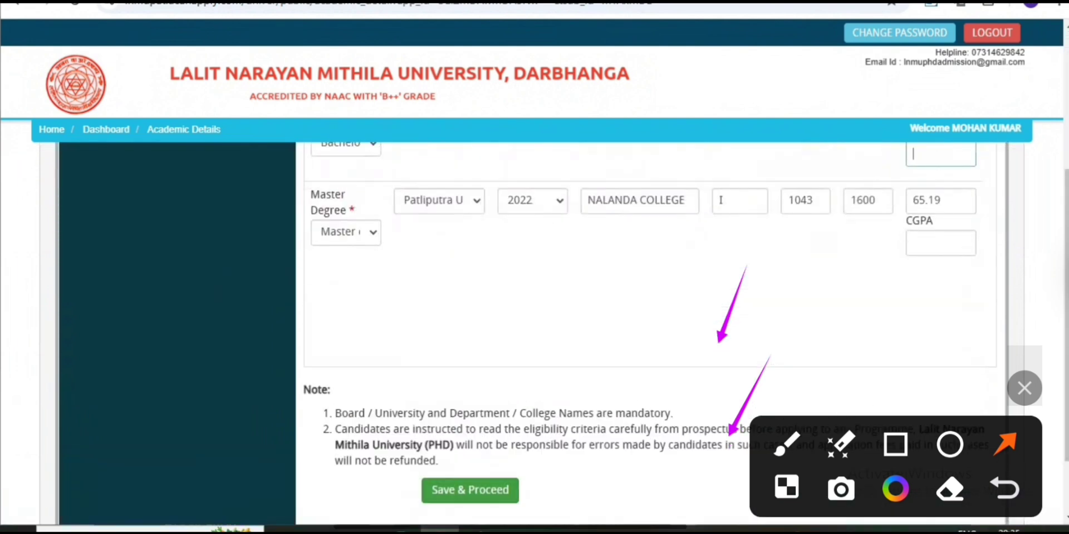
click(470, 491)
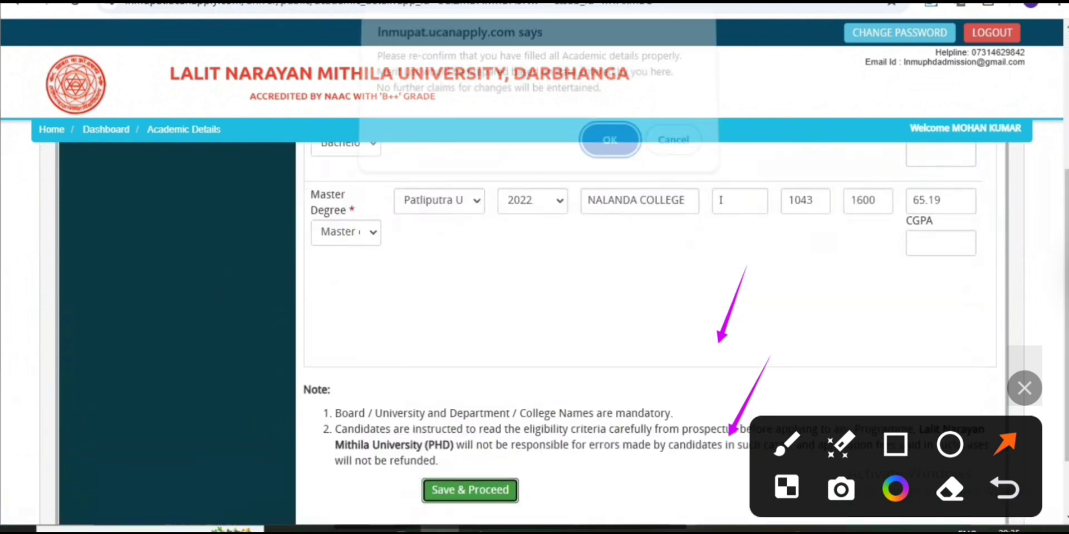
key(Return)
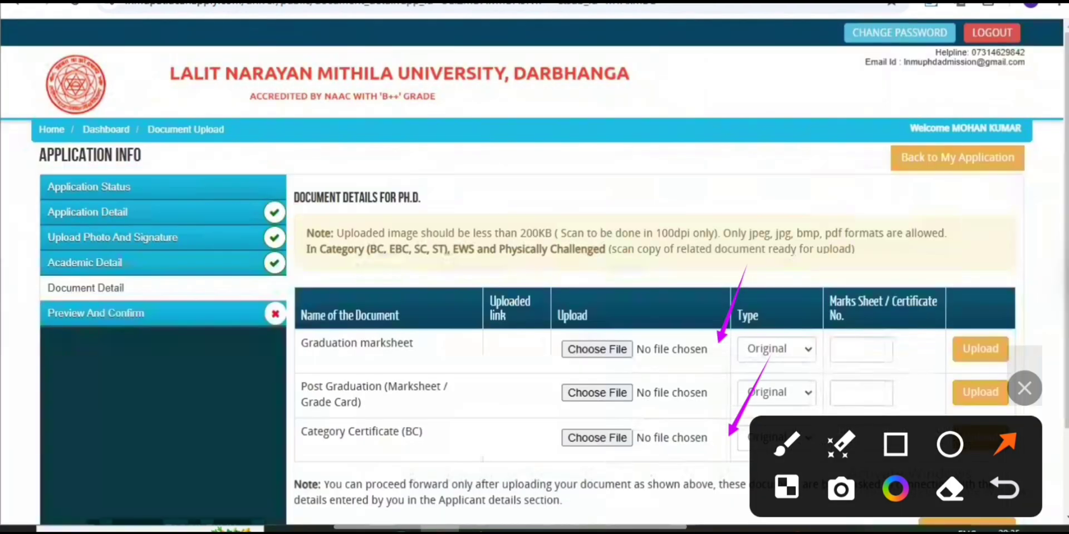
Upload graduation and post-graduation marksheets and BC certificate as Original, each with its certificate number
drag(313, 344, 371, 344)
click(777, 349)
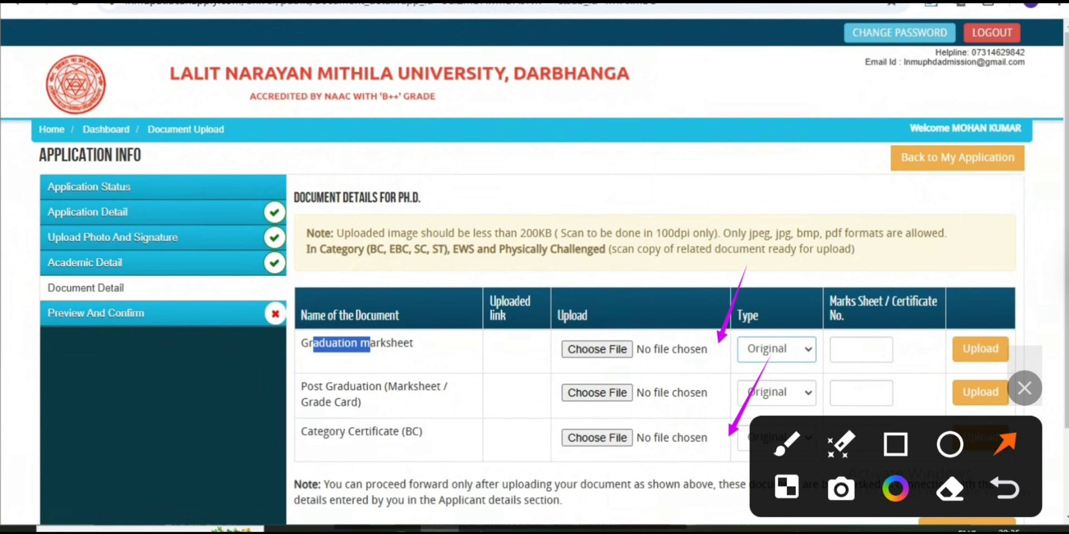
click(777, 350)
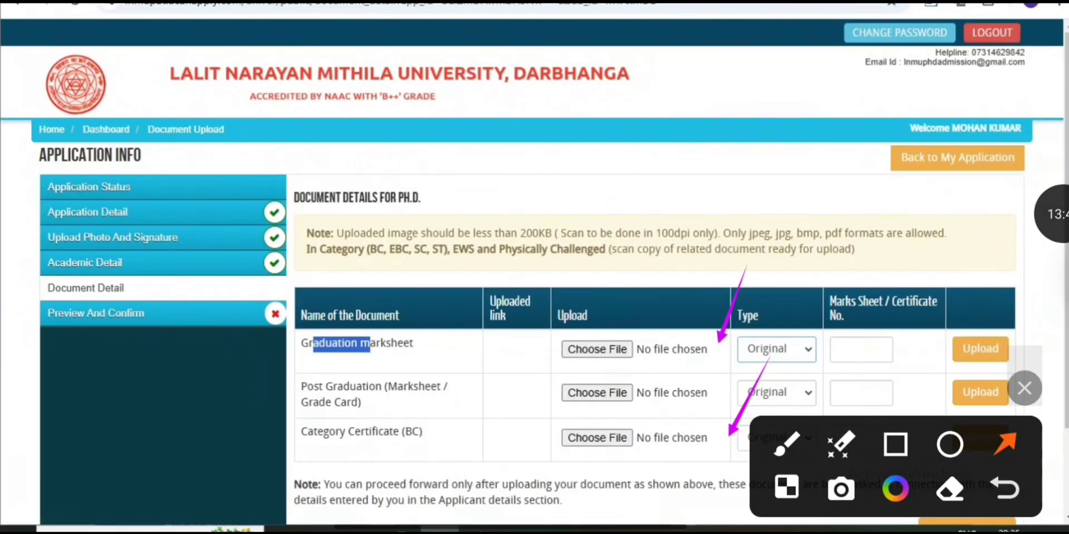
drag(909, 278, 882, 337)
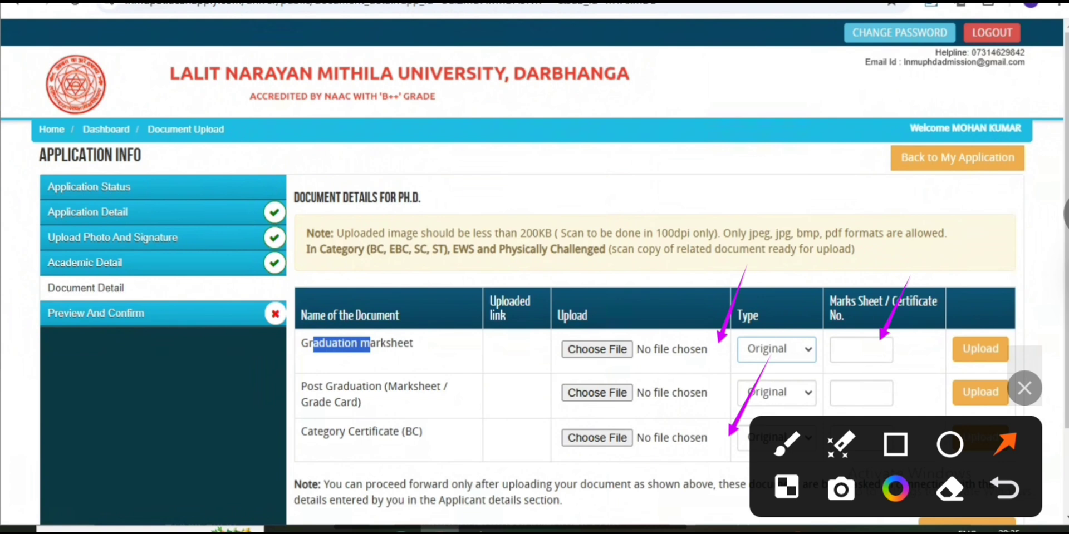
drag(492, 381, 457, 389)
drag(650, 390, 616, 397)
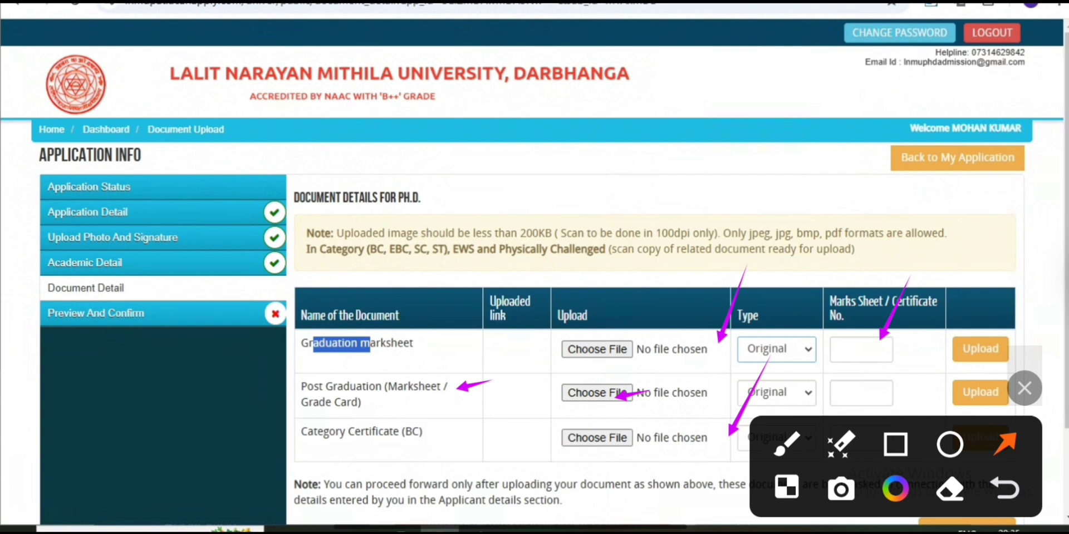
drag(506, 422, 450, 433)
drag(670, 430, 622, 438)
drag(1021, 333, 1005, 179)
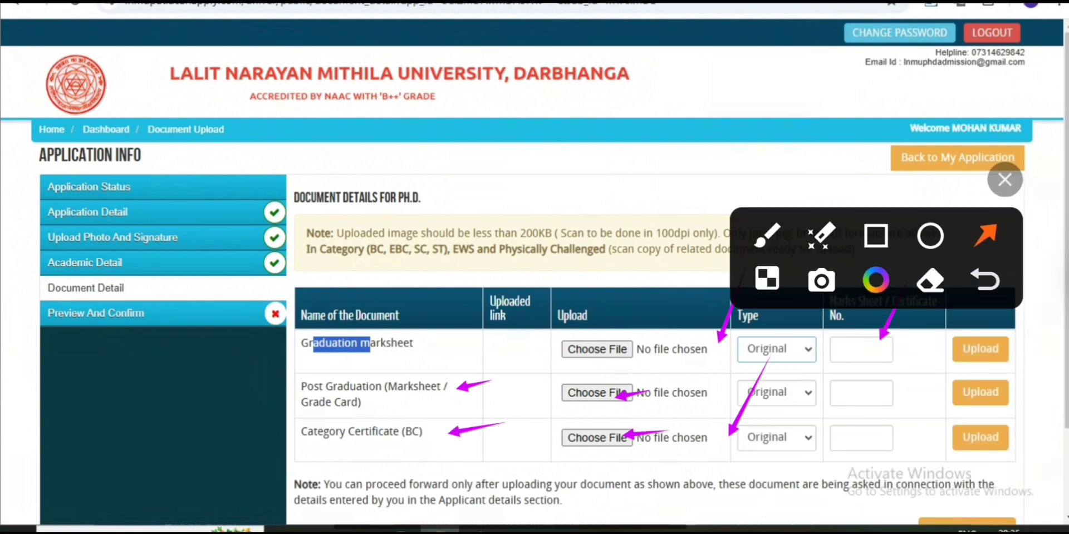
drag(915, 399, 867, 434)
scroll(663, 334, down, 2)
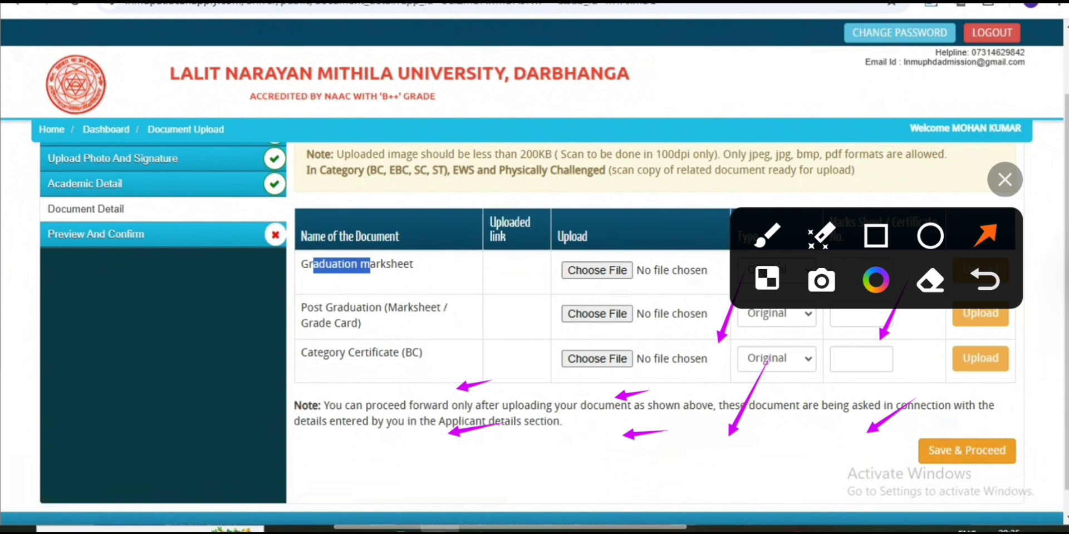
drag(867, 406, 936, 451)
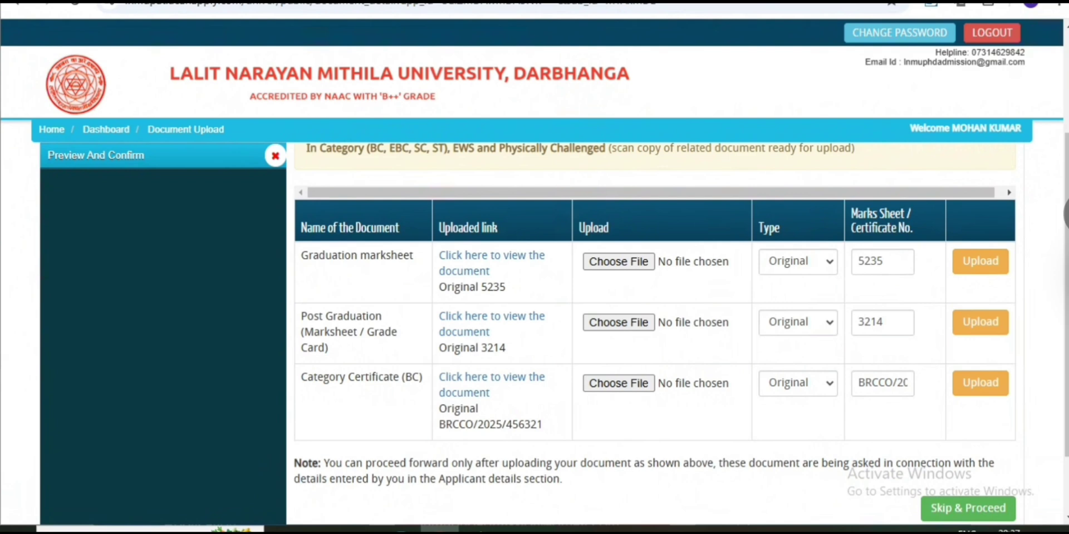
click(1052, 214)
click(983, 248)
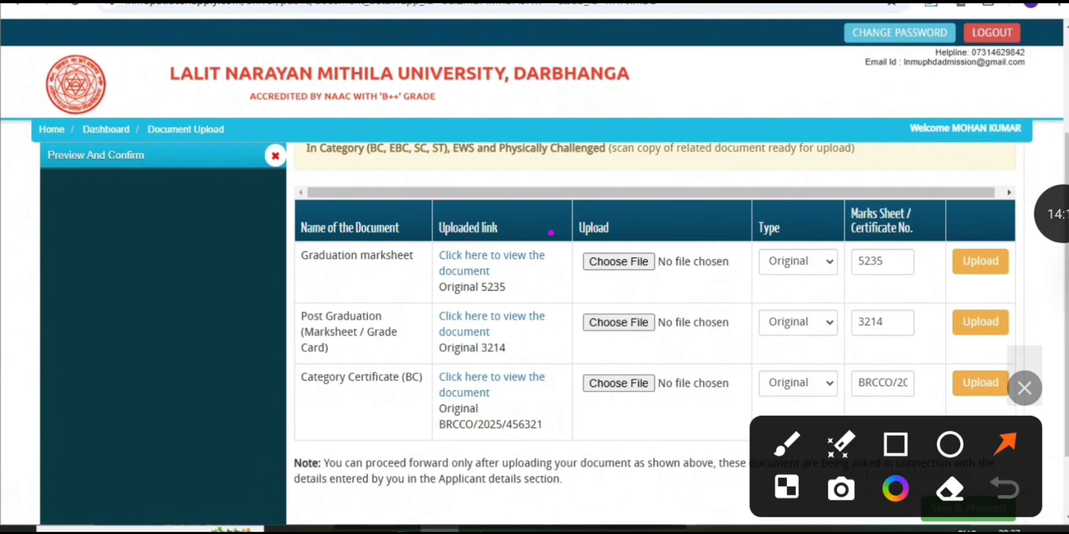
drag(550, 234, 511, 254)
drag(568, 304, 516, 317)
drag(599, 375, 545, 384)
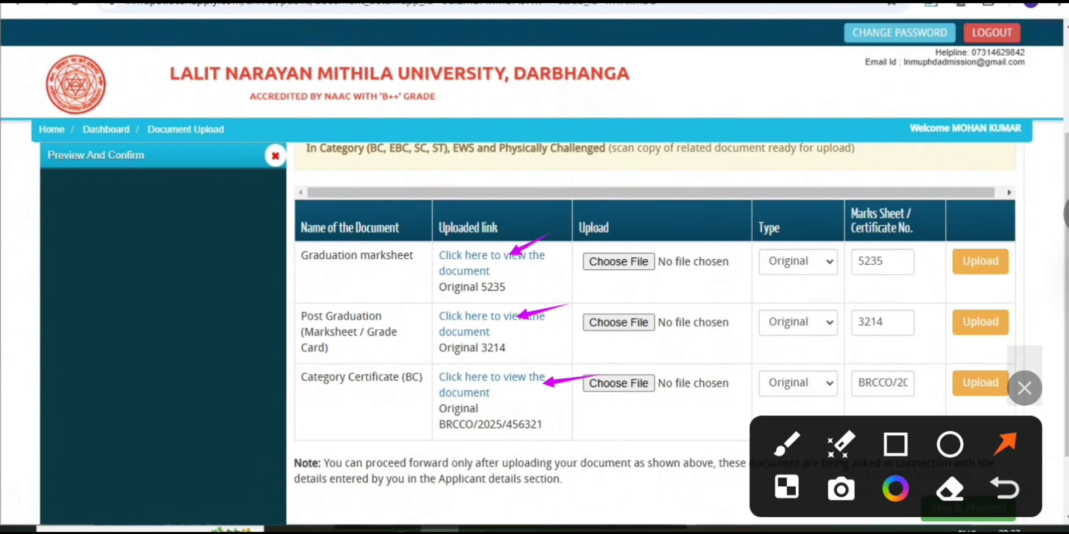
mouse_move(869, 467)
mouse_down()
mouse_move(746, 272)
mouse_move(740, 216)
mouse_up()
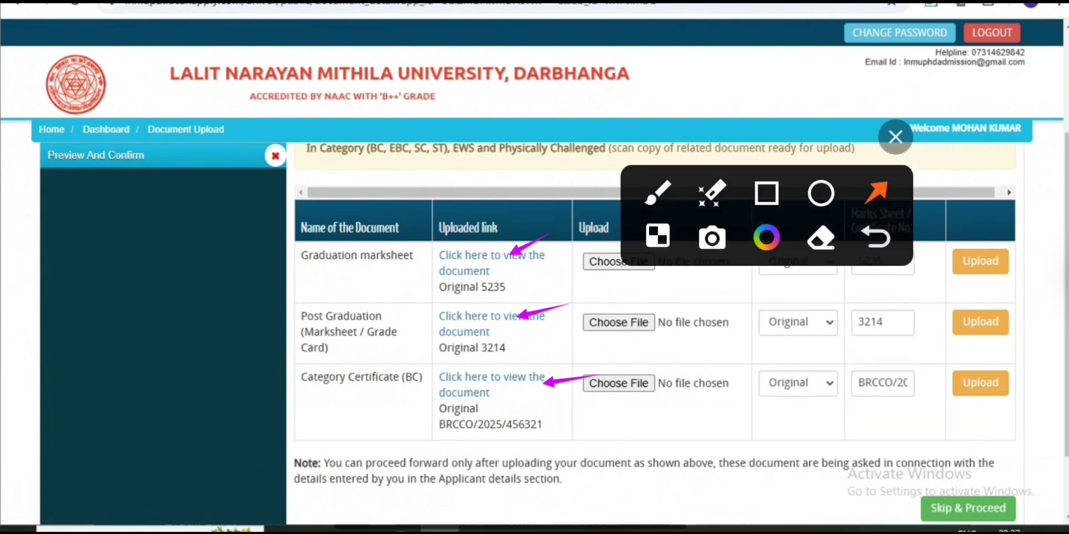
drag(977, 411, 969, 497)
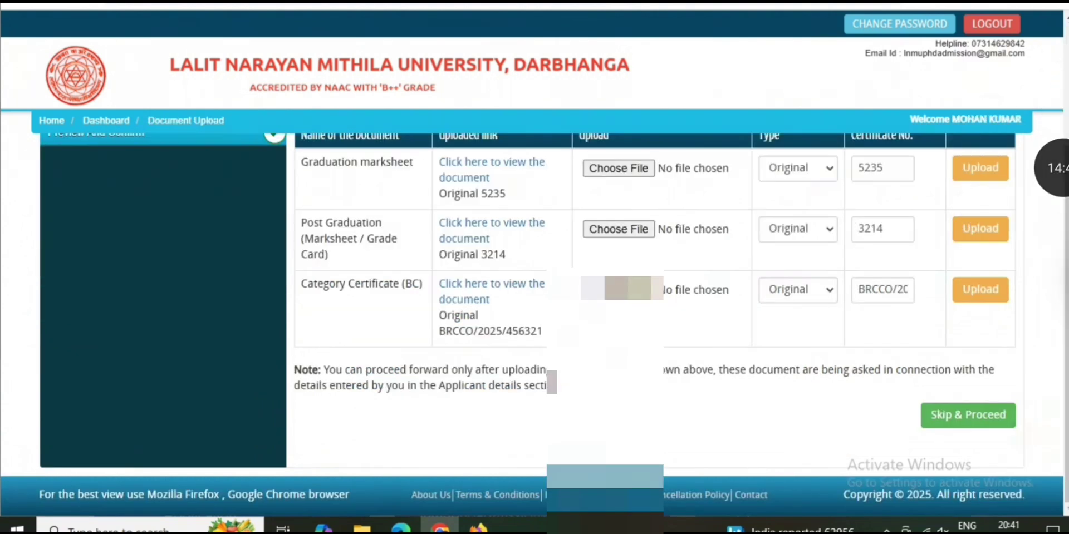
Skip to the application form preview, review it and tick the I CONFIRM THE ABOVE declaration
click(968, 415)
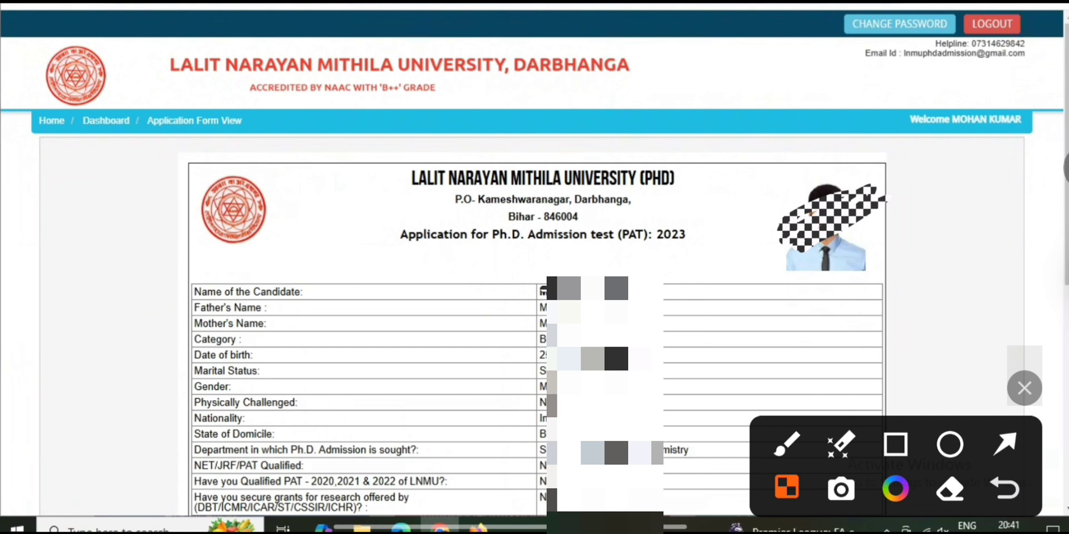
scroll(534, 323, down, 5)
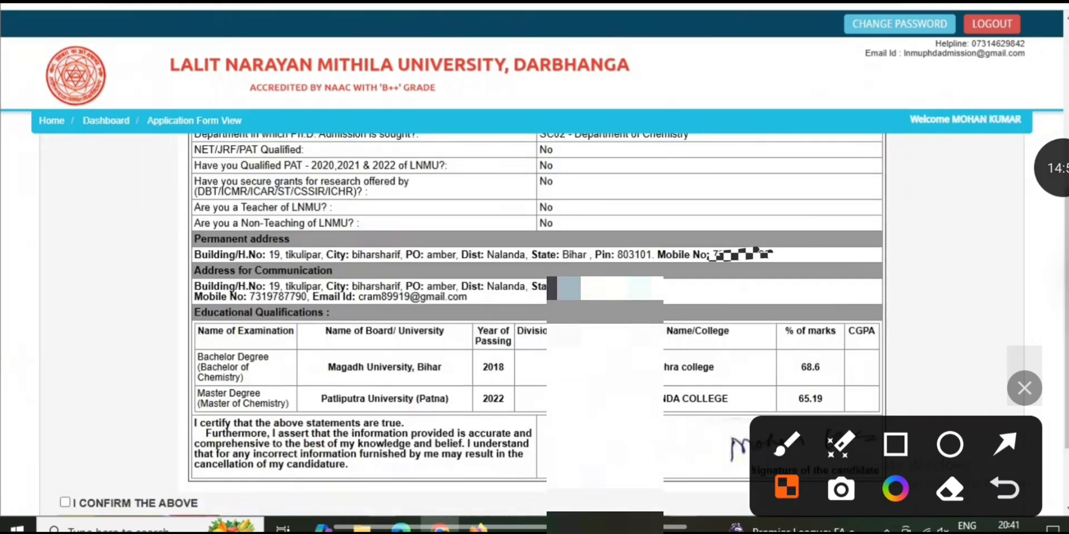
click(1004, 444)
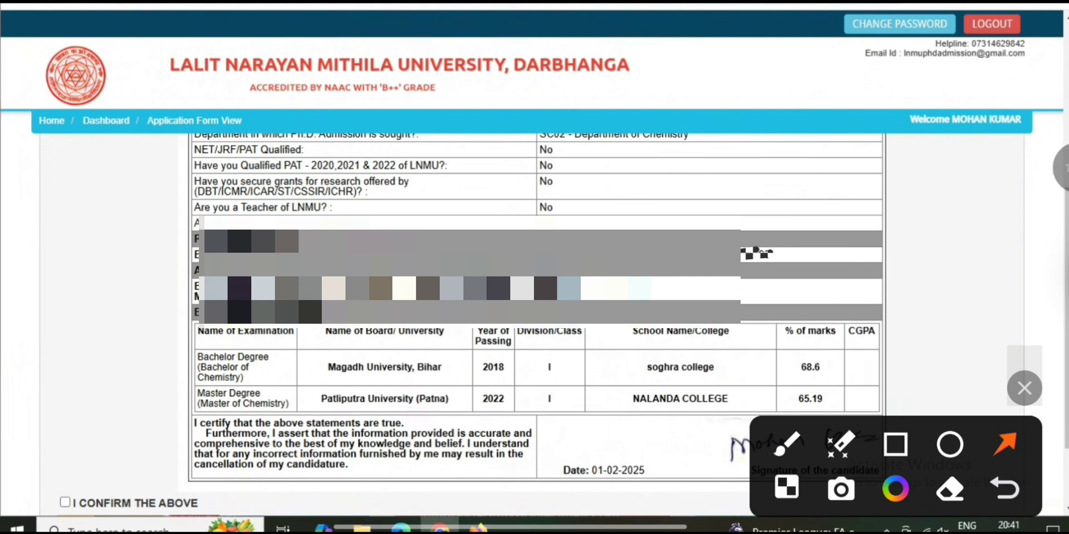
drag(118, 374, 77, 491)
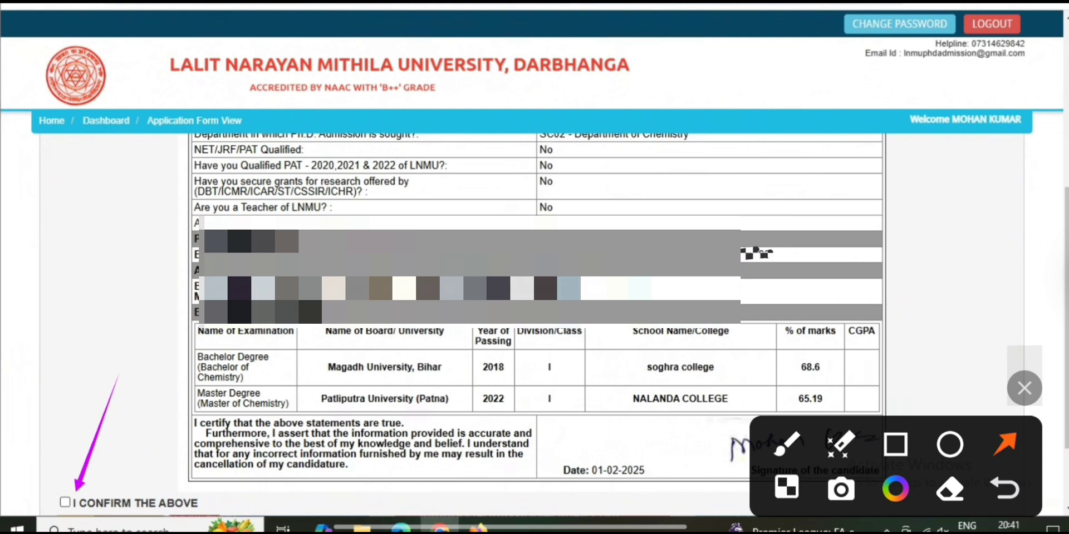
click(66, 502)
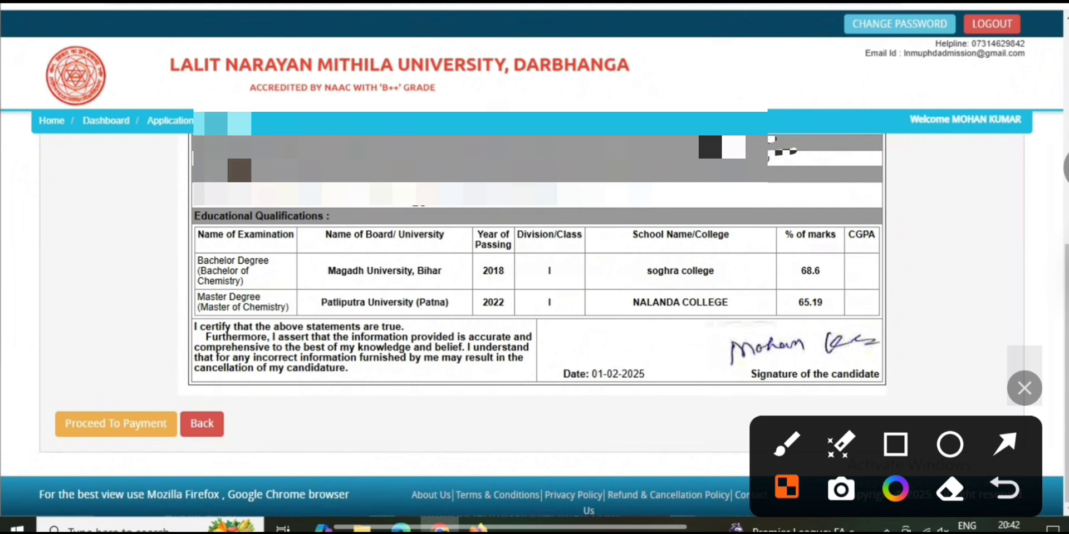
click(1004, 443)
drag(143, 315, 108, 423)
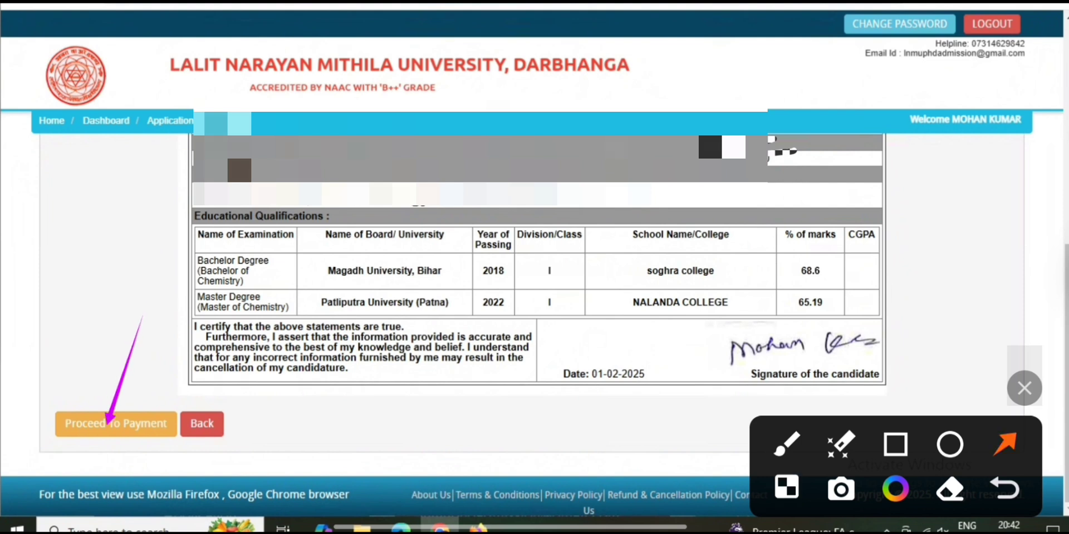
Go to the fee payment page and review the Rs 2000 application fee and application ID
click(786, 488)
click(116, 424)
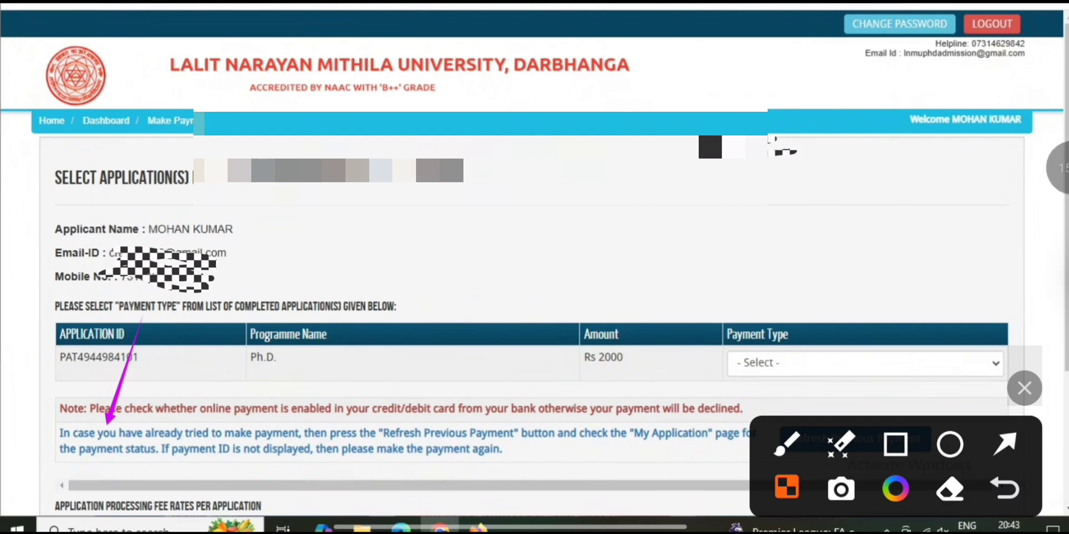
click(1005, 444)
click(352, 214)
drag(353, 214, 239, 211)
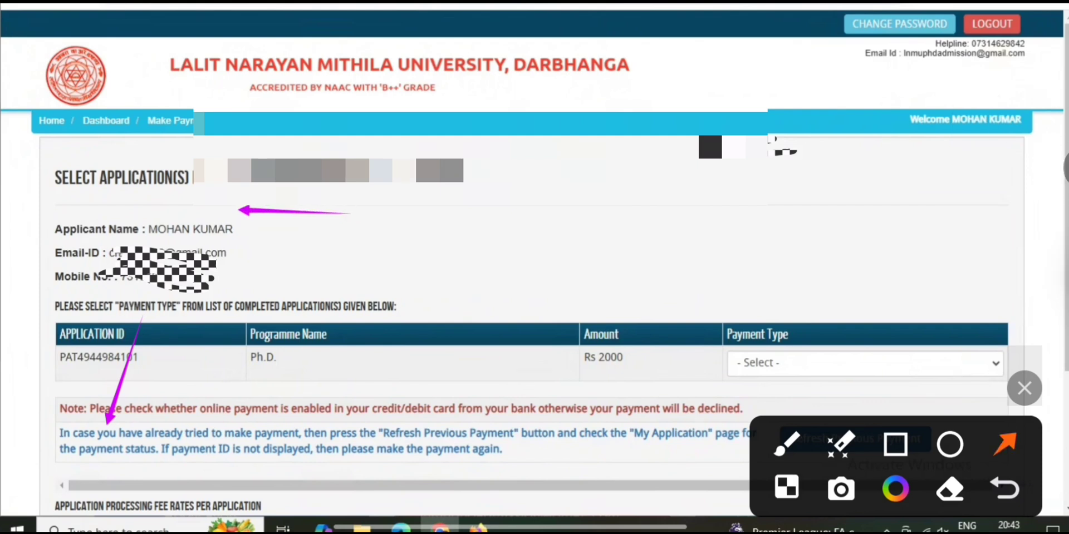
drag(411, 242, 245, 241)
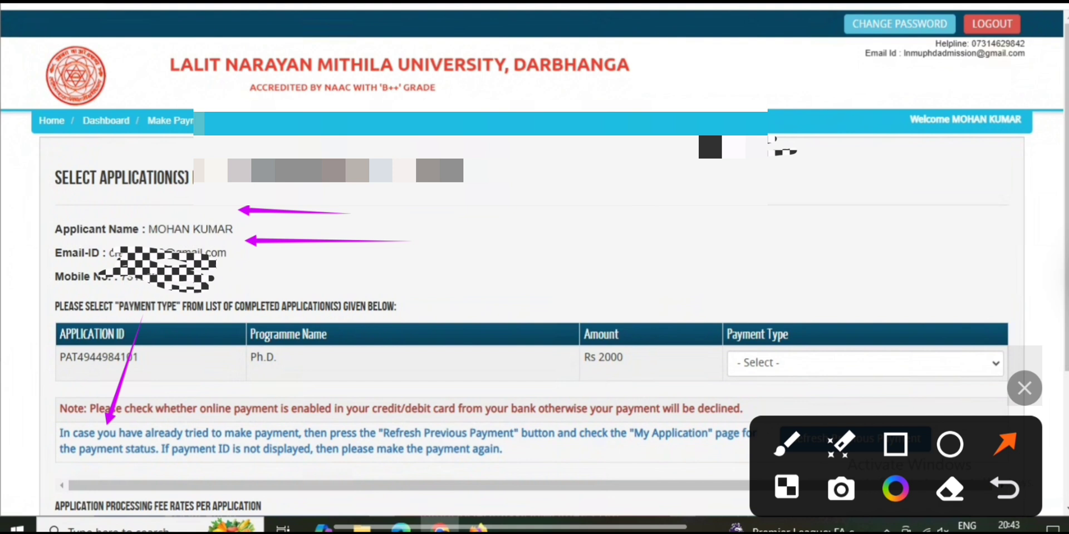
drag(409, 281, 269, 277)
drag(864, 277, 825, 358)
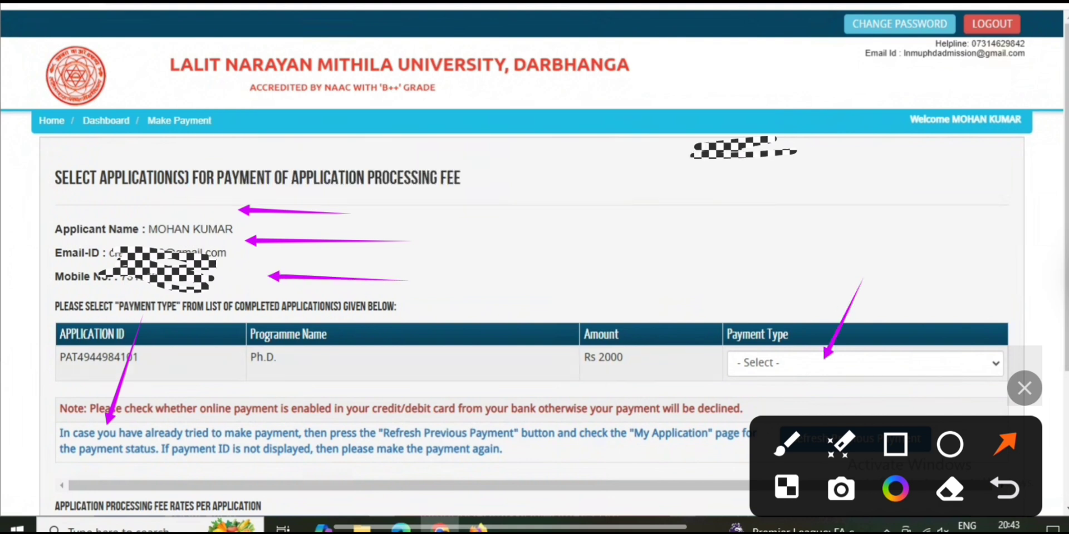
drag(622, 358, 589, 358)
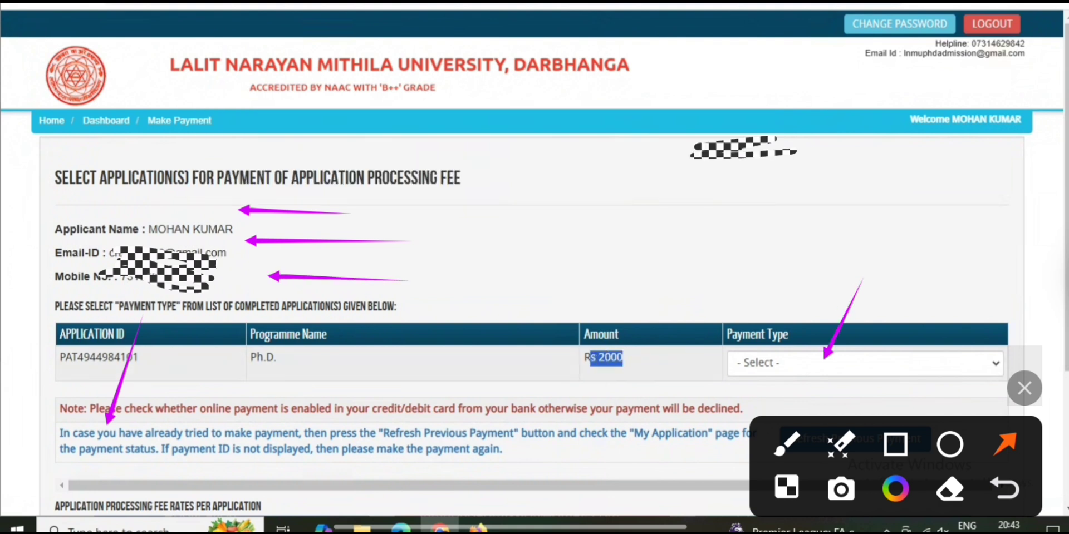
drag(139, 358, 71, 358)
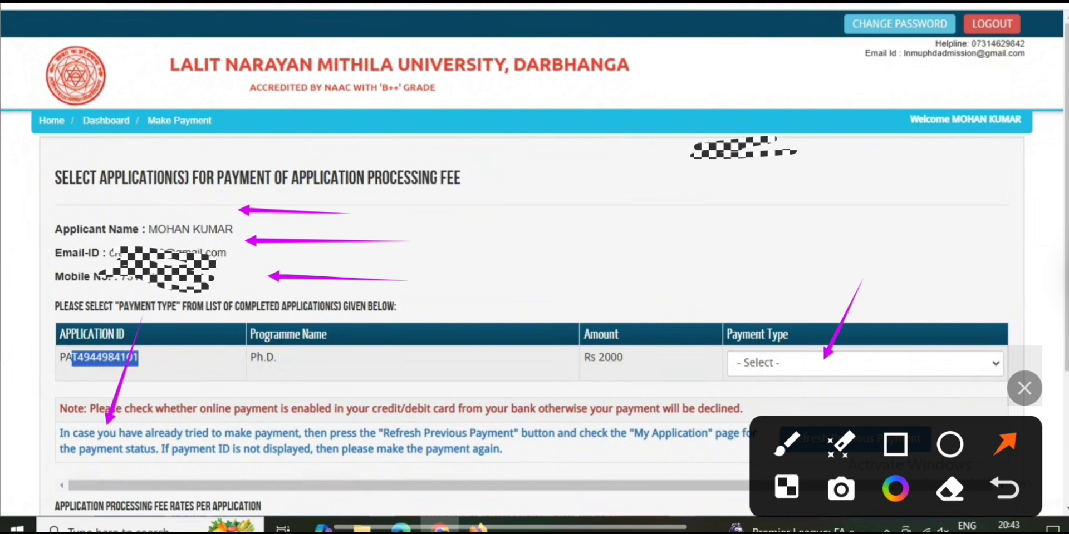
Set payment type ONLINE with Credit Card, showing a Rs.2040.82 total including Rs.40.82 service charges
click(863, 363)
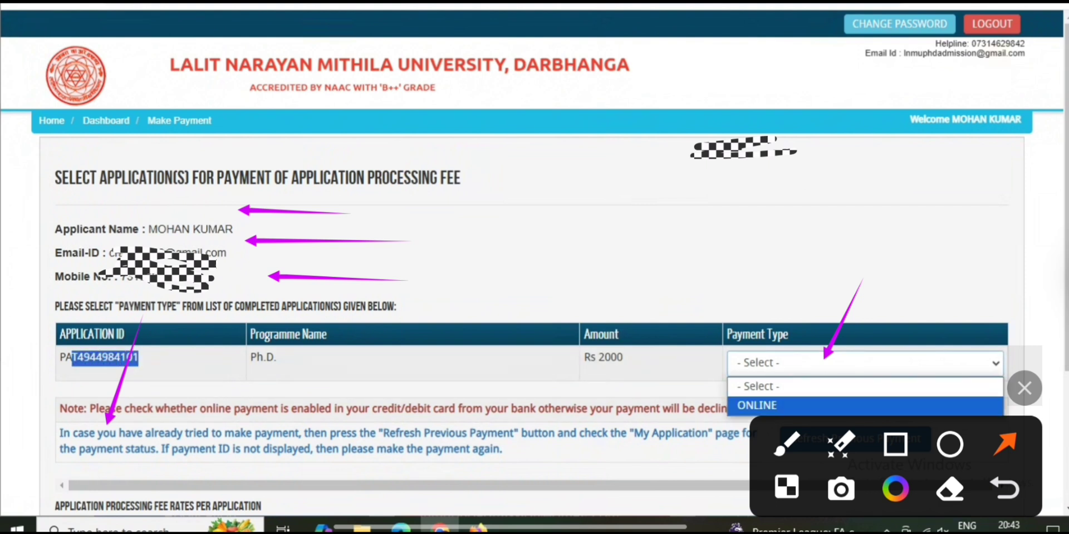
key(Return)
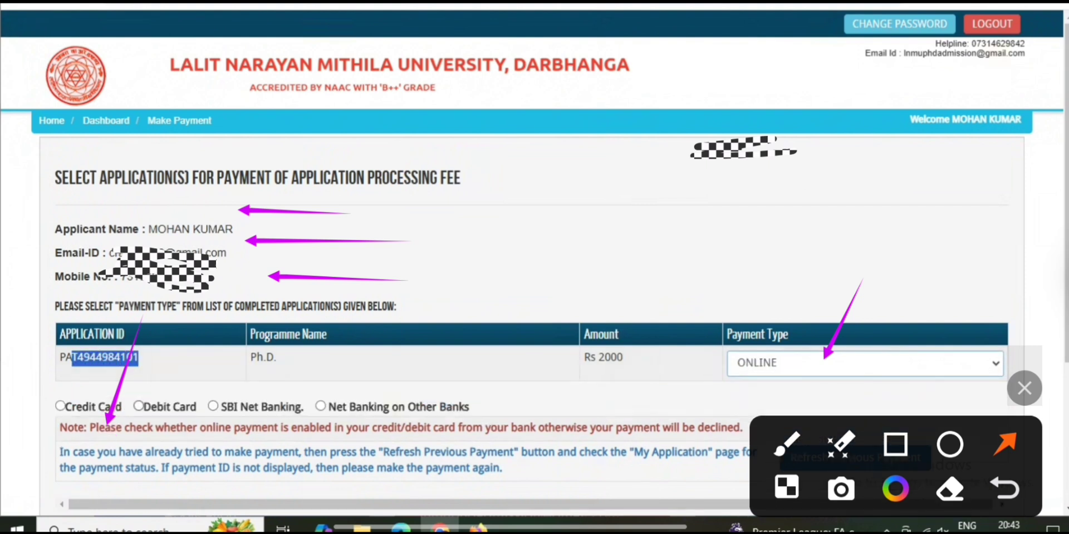
click(896, 444)
mouse_move(34, 371)
mouse_down()
mouse_move(96, 404)
mouse_move(538, 439)
mouse_move(628, 435)
mouse_up()
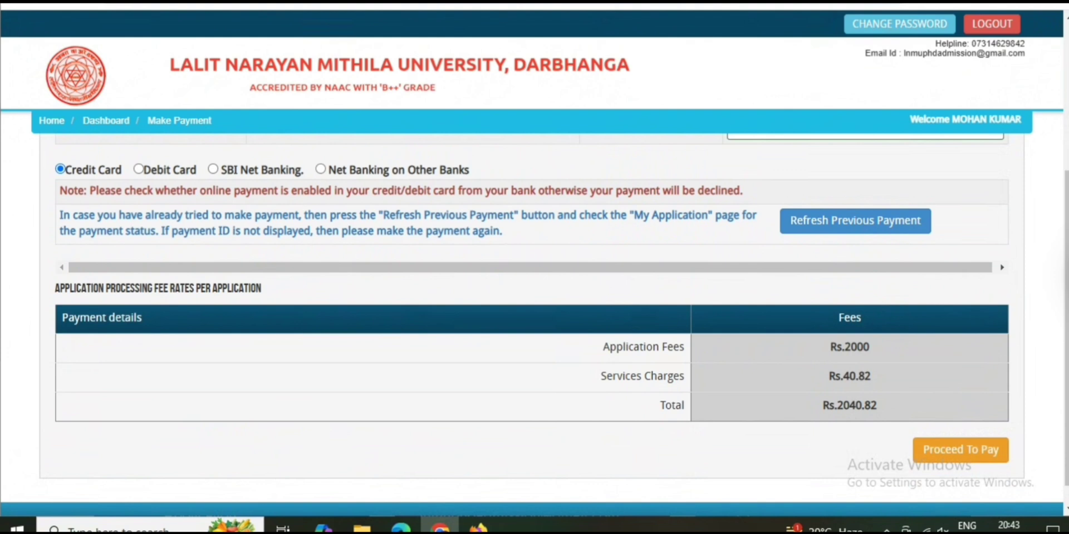
click(981, 215)
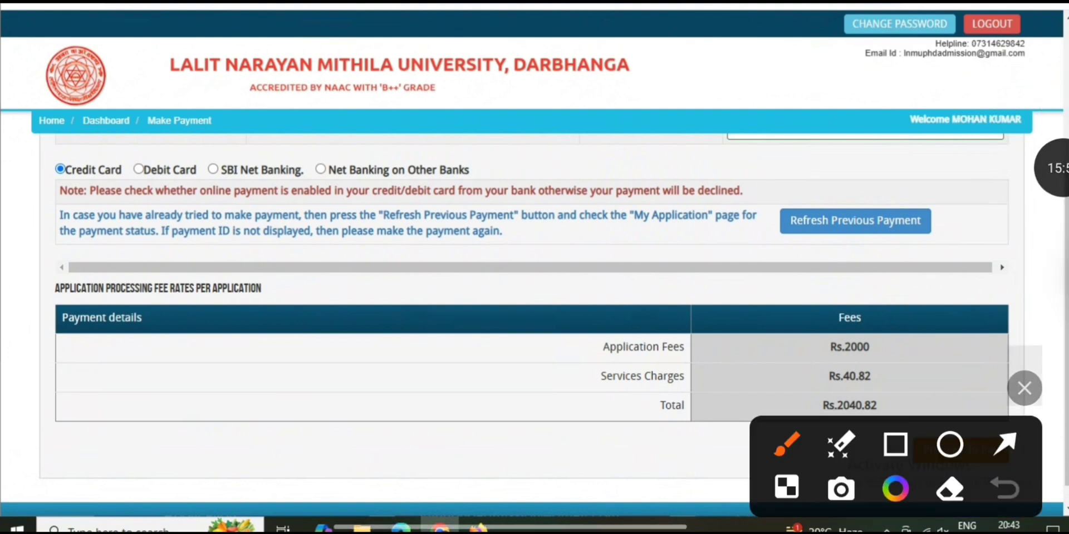
drag(895, 467, 896, 271)
click(1005, 248)
drag(951, 380, 953, 450)
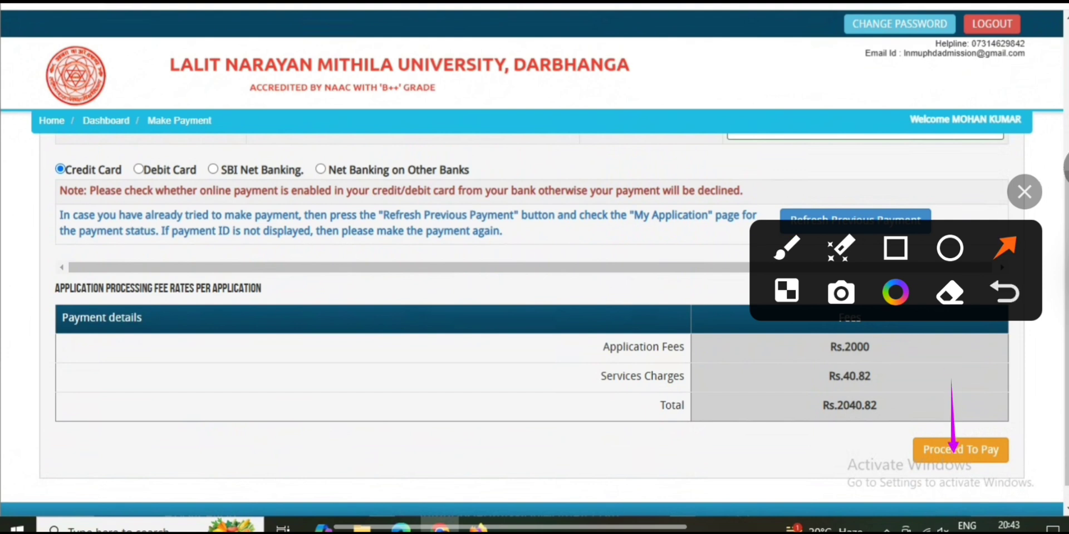
Confirm the Rs.2040.82 fee summary and launch the Razorpay online payment with Pay Now
click(1064, 168)
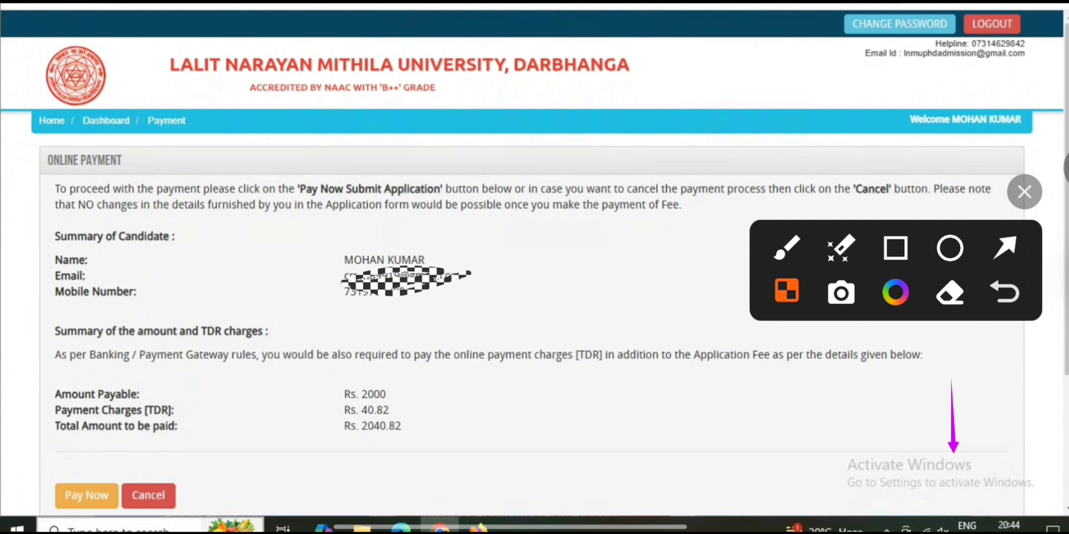
click(1005, 248)
drag(144, 383, 81, 492)
click(1064, 167)
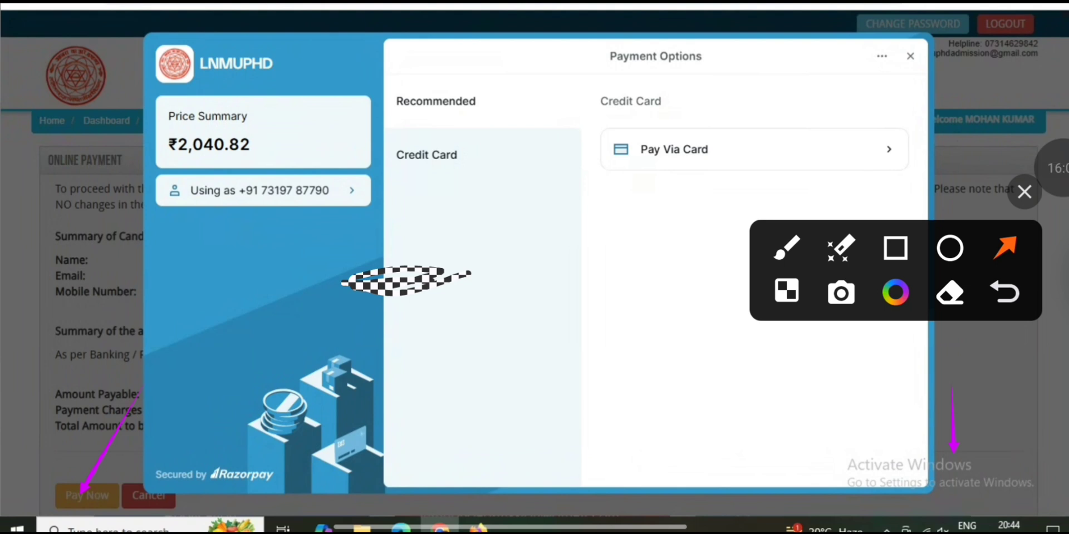
Pay by credit card, submitting the card number, expiry and CVV, and decline saving the card
click(1060, 168)
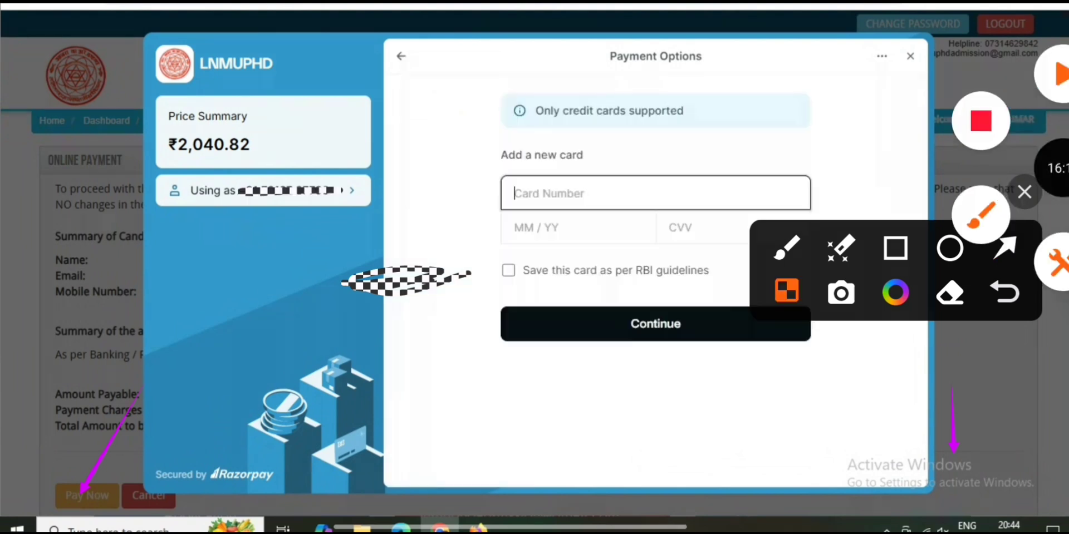
click(1004, 247)
drag(745, 157, 668, 194)
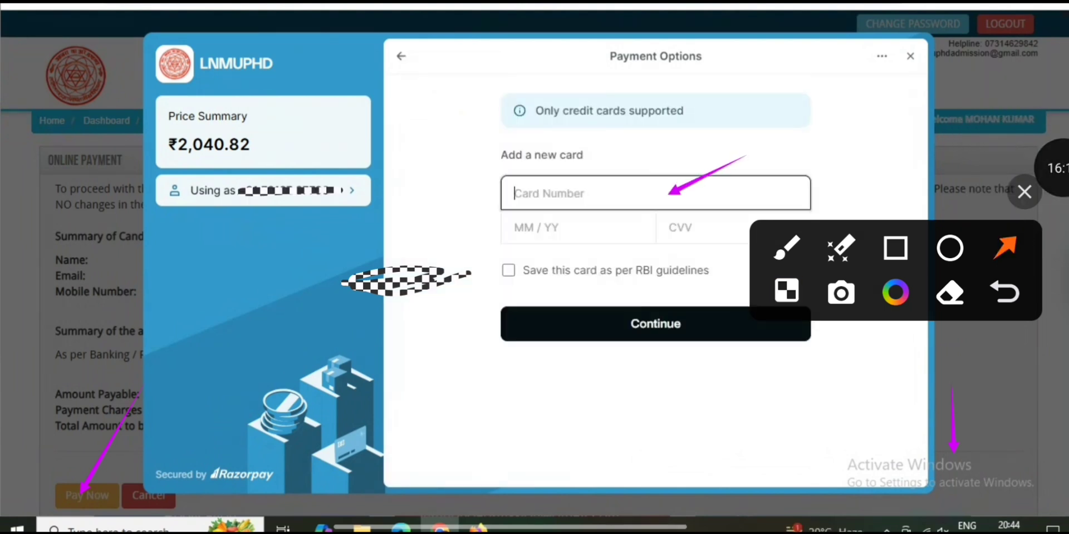
drag(659, 236, 565, 227)
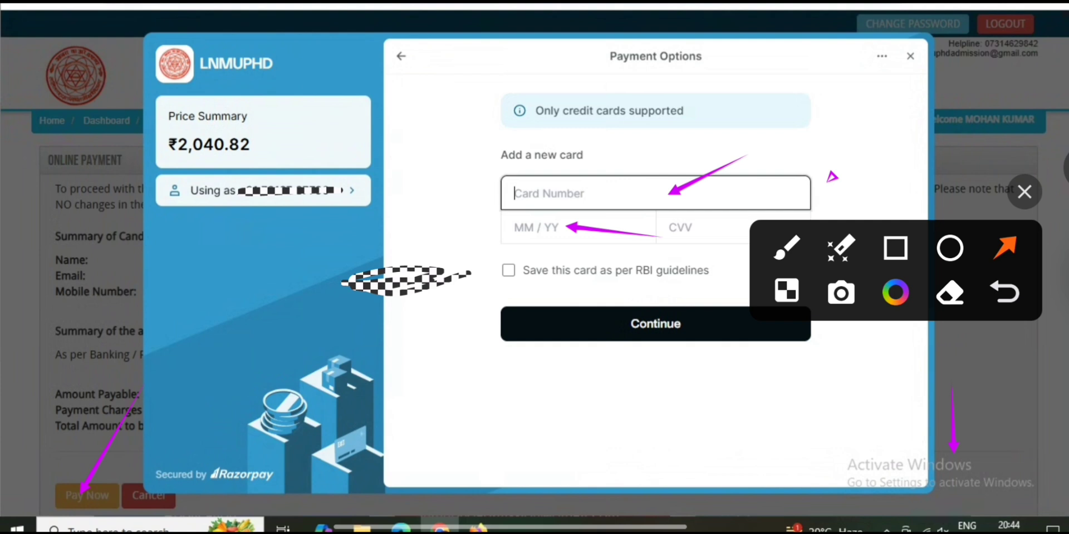
drag(825, 182, 753, 225)
drag(544, 233, 526, 261)
drag(693, 393, 657, 340)
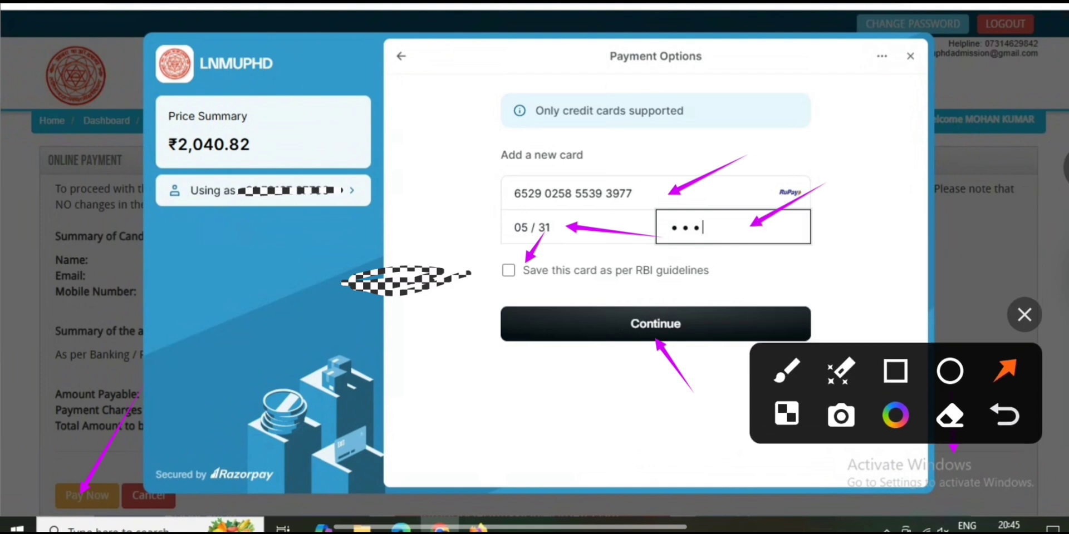
key(Return)
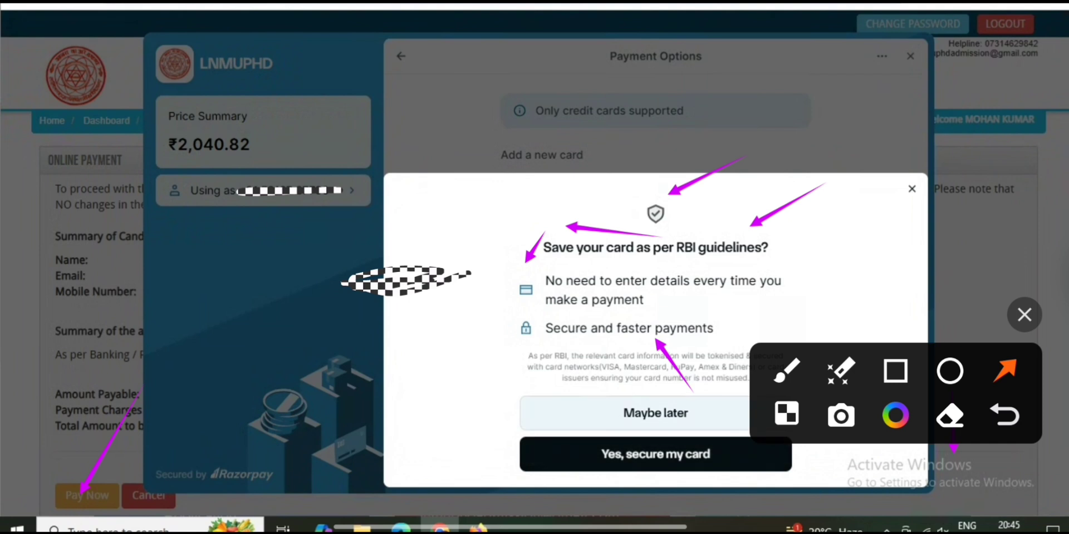
key(Return)
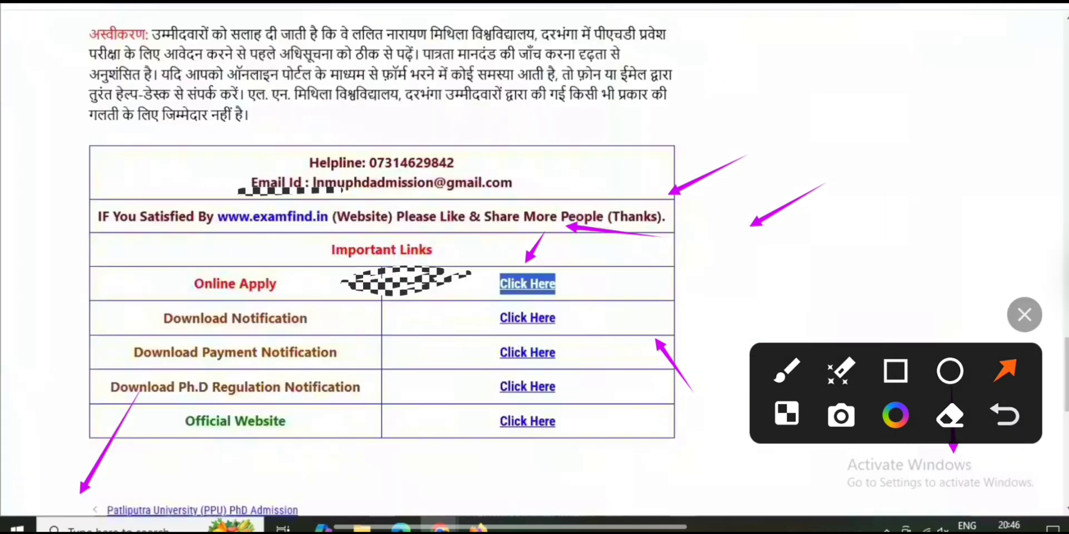
Scroll back up and highlight the Important Date schedule lines on the LNMU PhD notice
scroll(382, 279, up, 15)
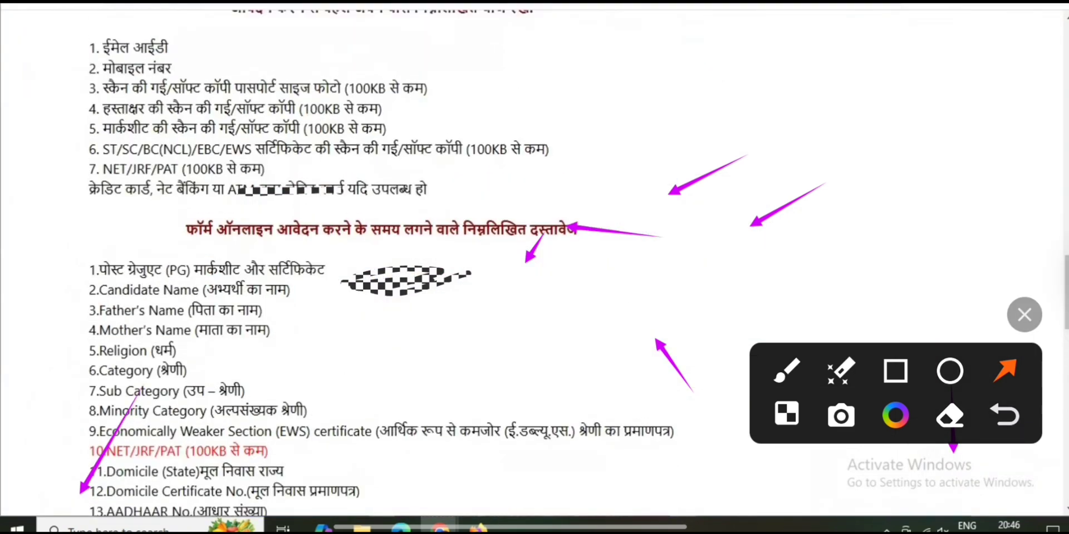
scroll(381, 278, up, 7)
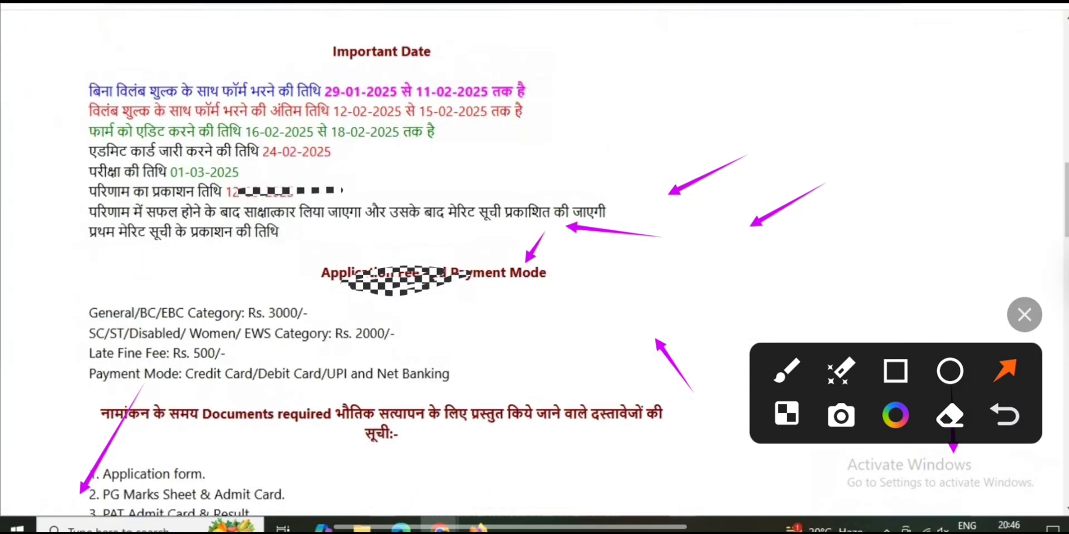
drag(89, 91, 267, 232)
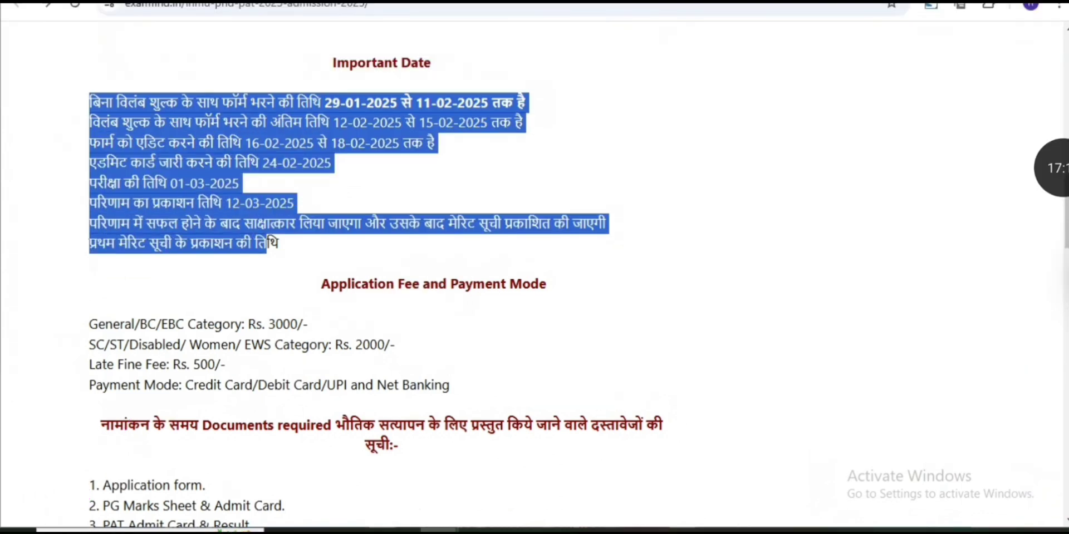
Highlight the application fee and required documents text, continuing down to the Important Links table
drag(223, 324, 389, 426)
scroll(388, 426, down, 1)
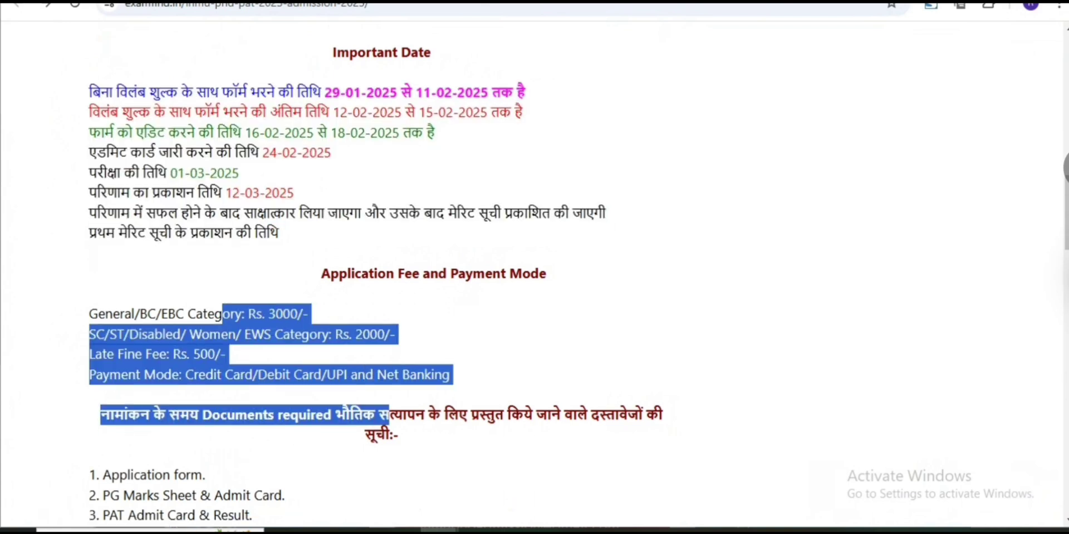
scroll(534, 273, down, 10)
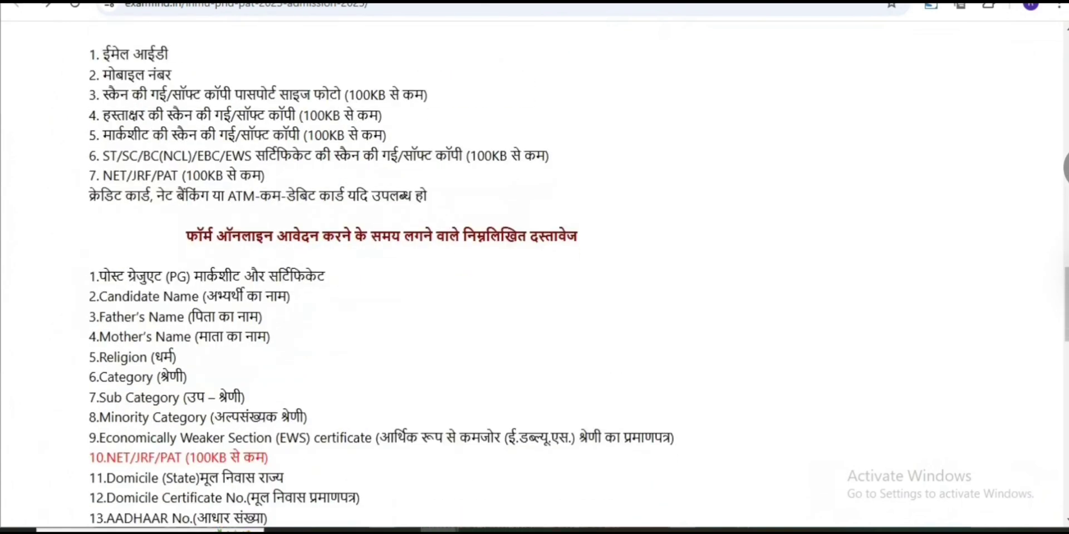
drag(196, 115, 315, 156)
scroll(315, 155, down, 1)
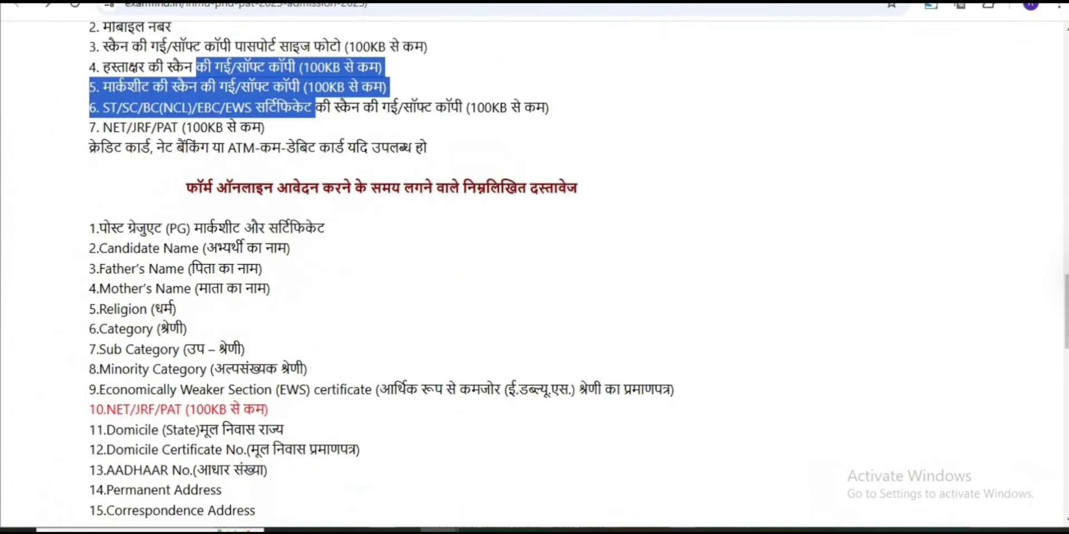
scroll(535, 273, down, 10)
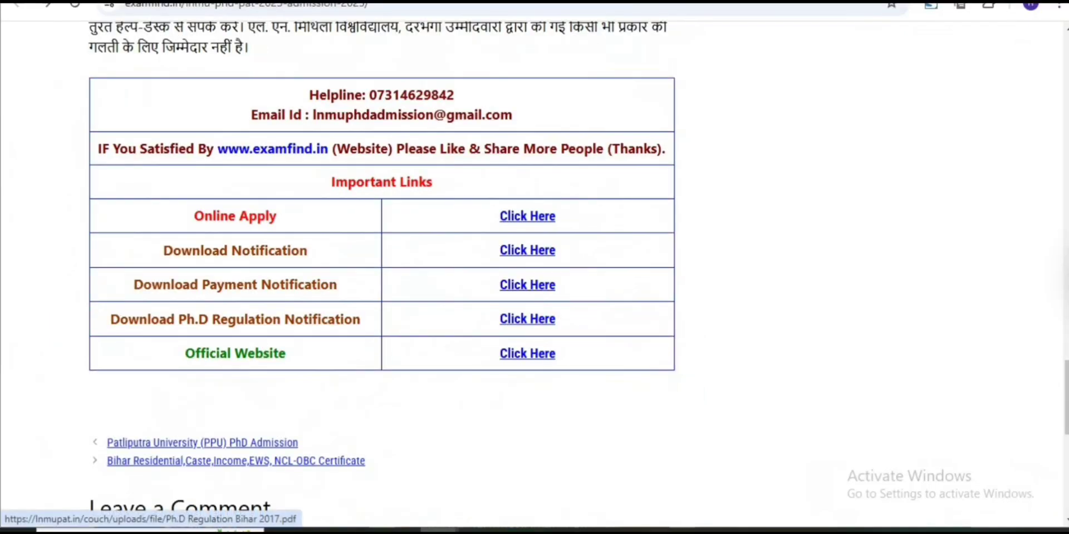
click(527, 319)
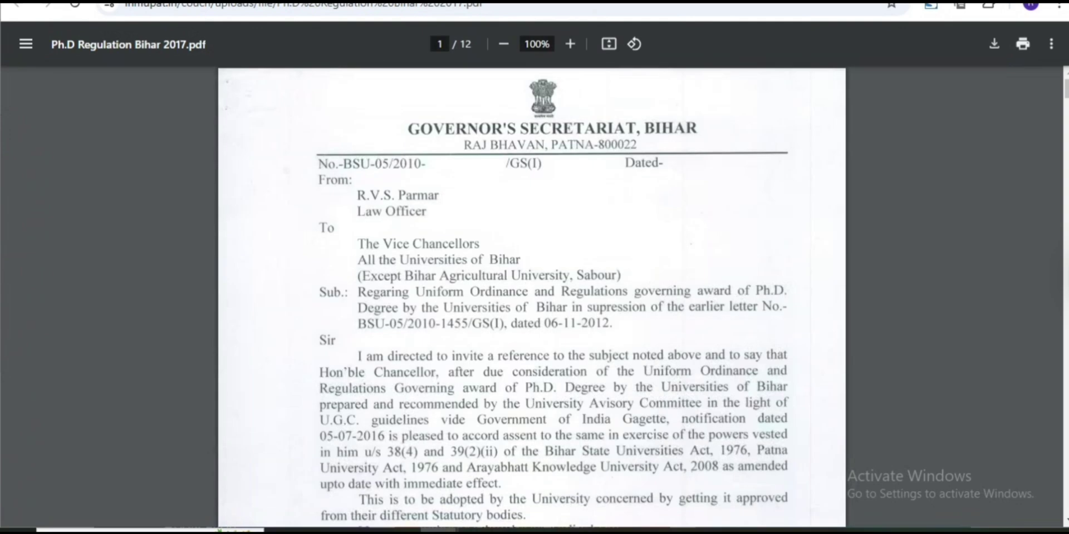
scroll(531, 295, down, 2)
scroll(532, 295, down, 5)
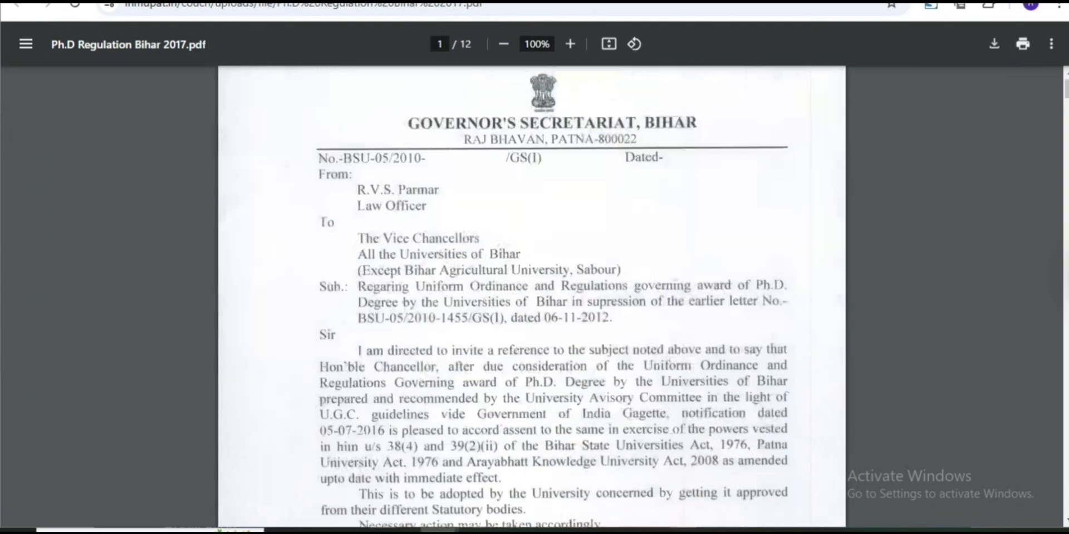
scroll(532, 295, up, 1)
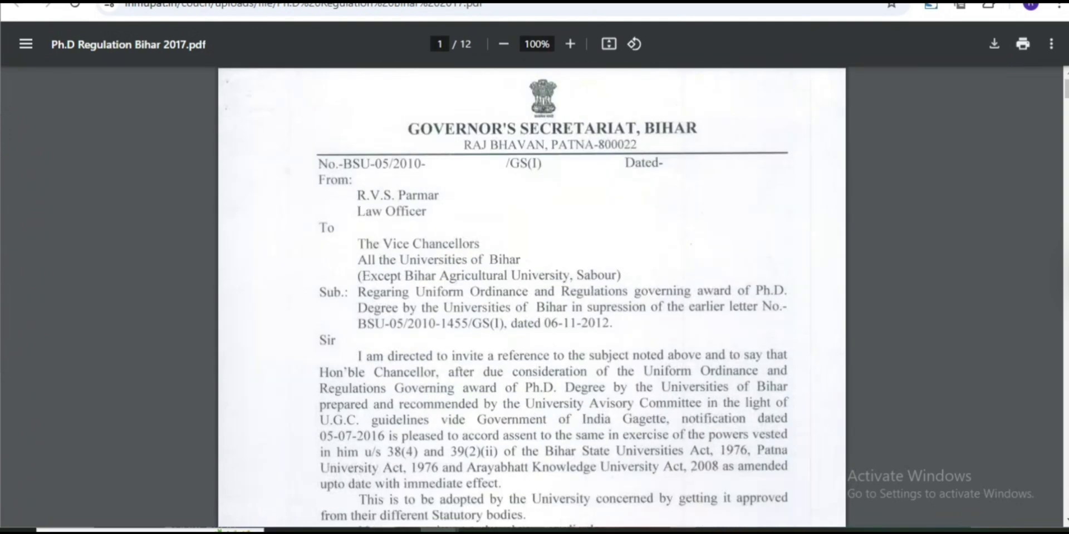
scroll(532, 295, down, 15)
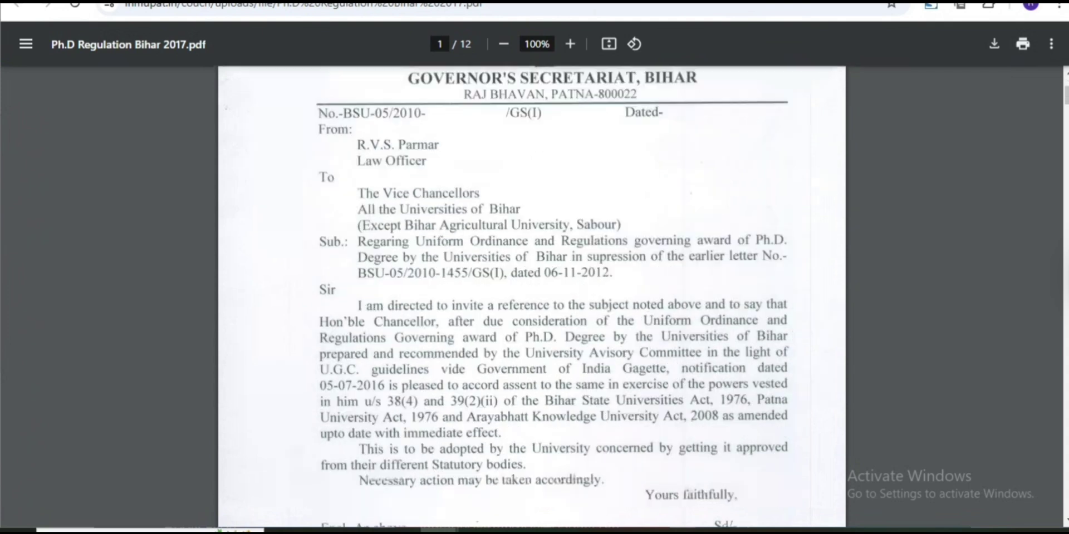
scroll(532, 295, down, 7)
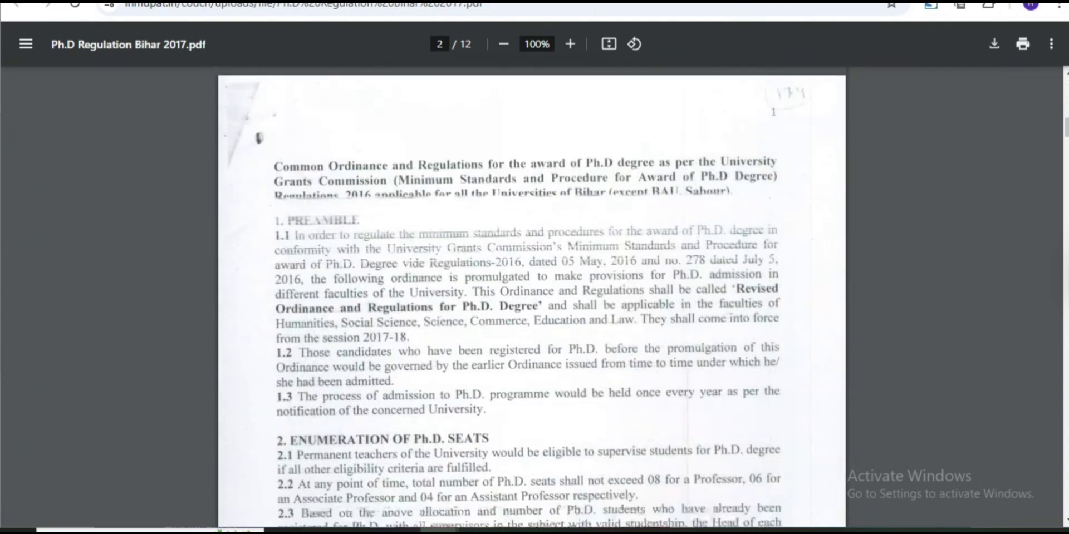
scroll(532, 295, down, 10)
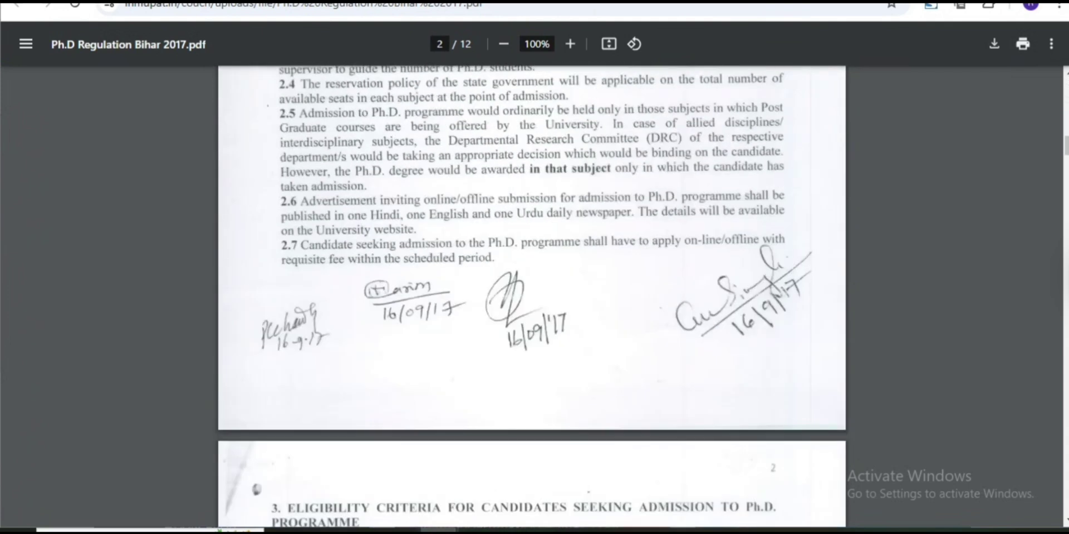
scroll(532, 296, down, 6)
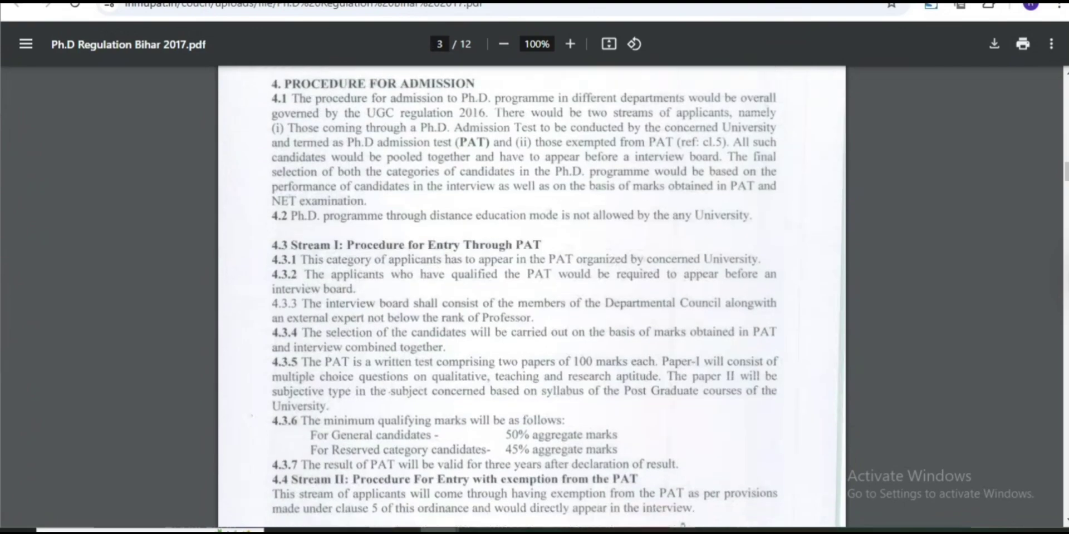
scroll(532, 295, up, 5)
key(ctrl+w)
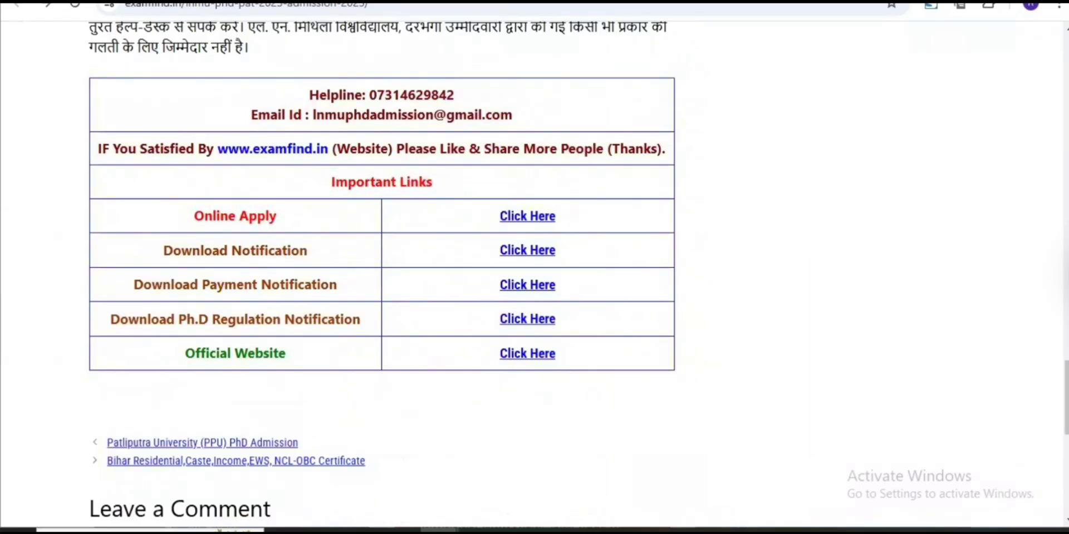
Open the LNMU PAT-2023 notification PDF from the Download Notification 'Click Here' link
drag(242, 251, 307, 251)
drag(499, 251, 555, 251)
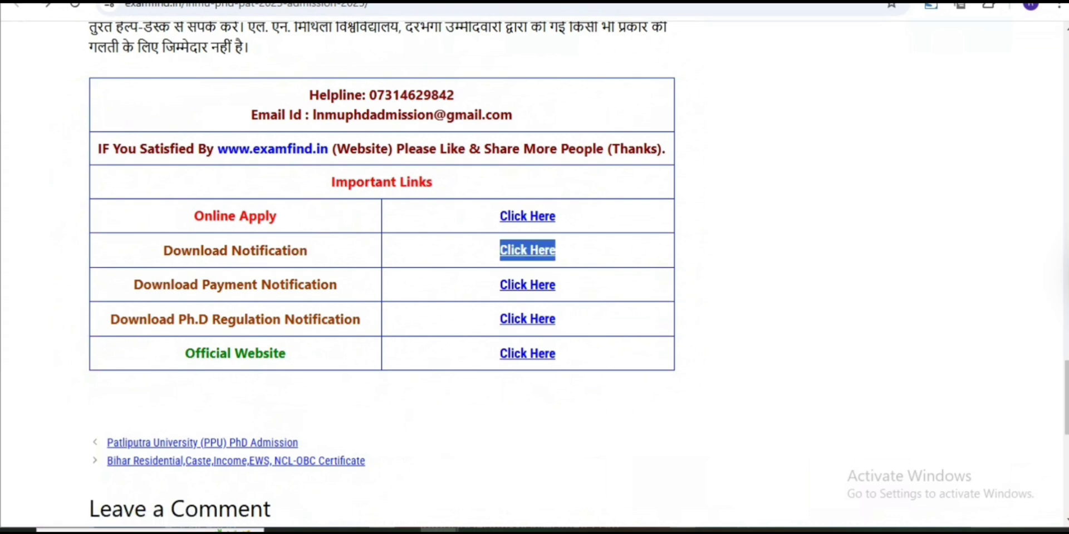
click(527, 250)
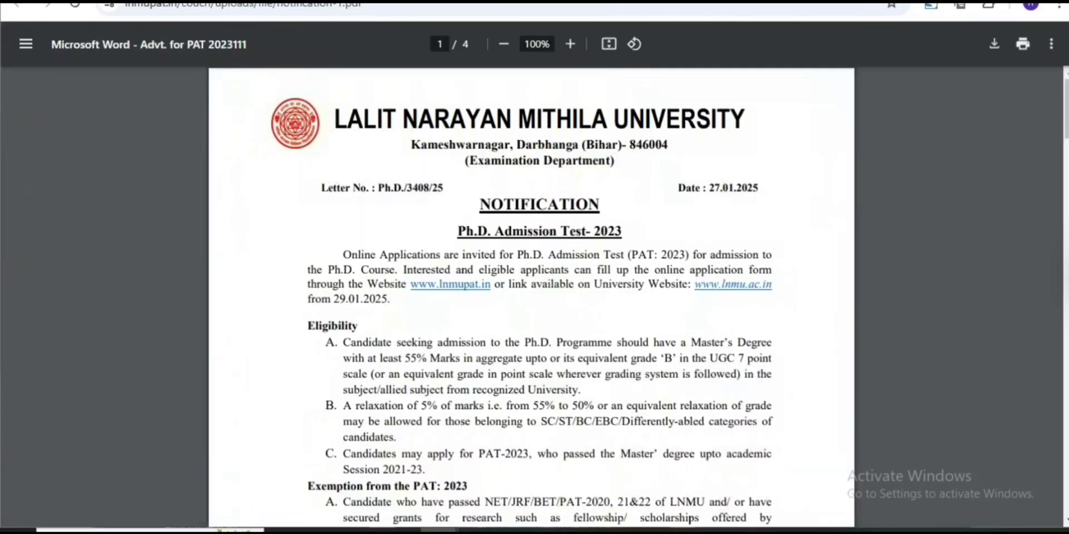
Read the notification from page 1 to page 3's subject-wise vacancy table totalling 610 seats
scroll(532, 298, down, 8)
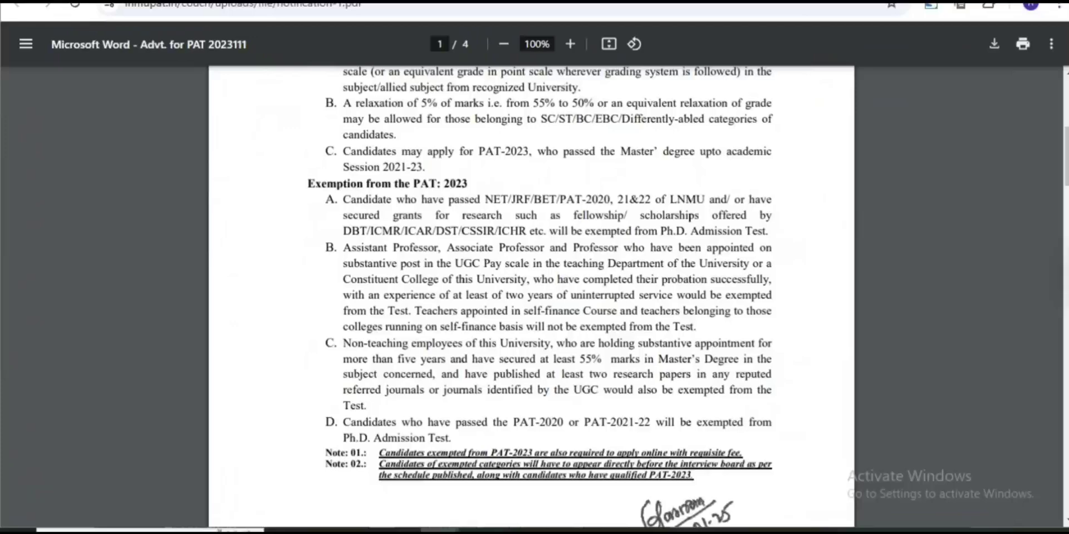
scroll(532, 298, down, 7)
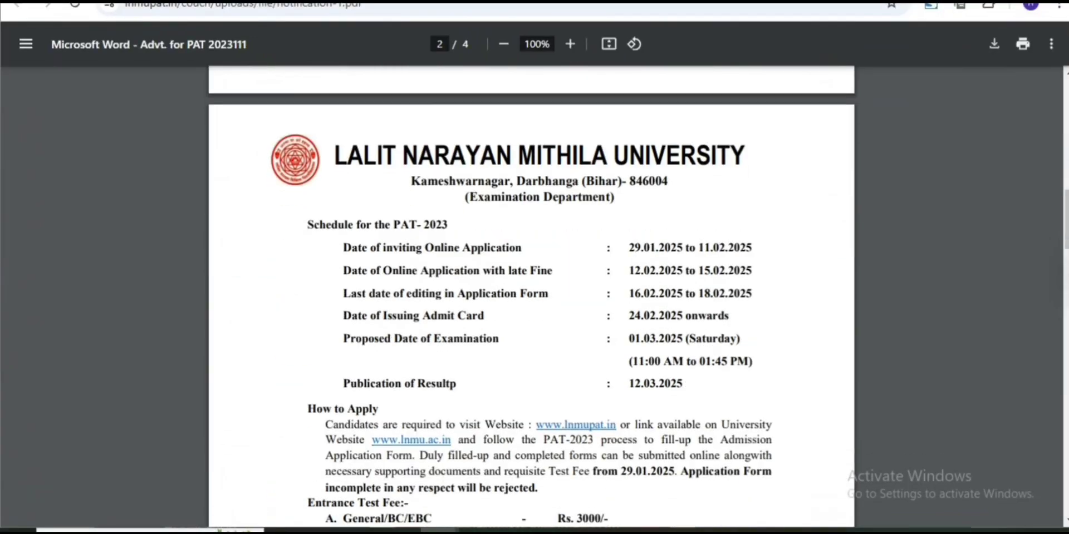
scroll(532, 298, down, 3)
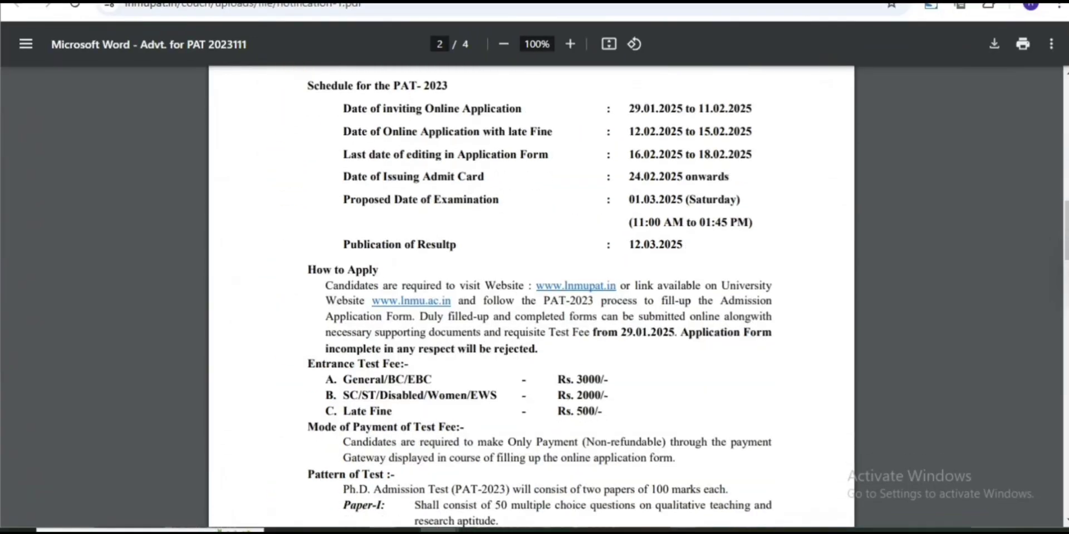
scroll(532, 297, down, 5)
key(ctrl+a)
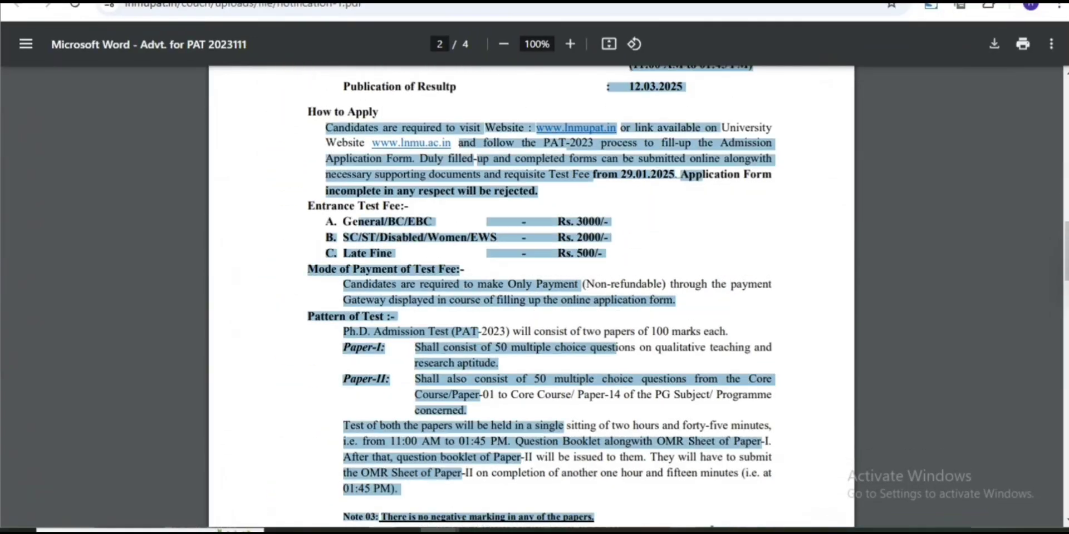
scroll(531, 297, down, 15)
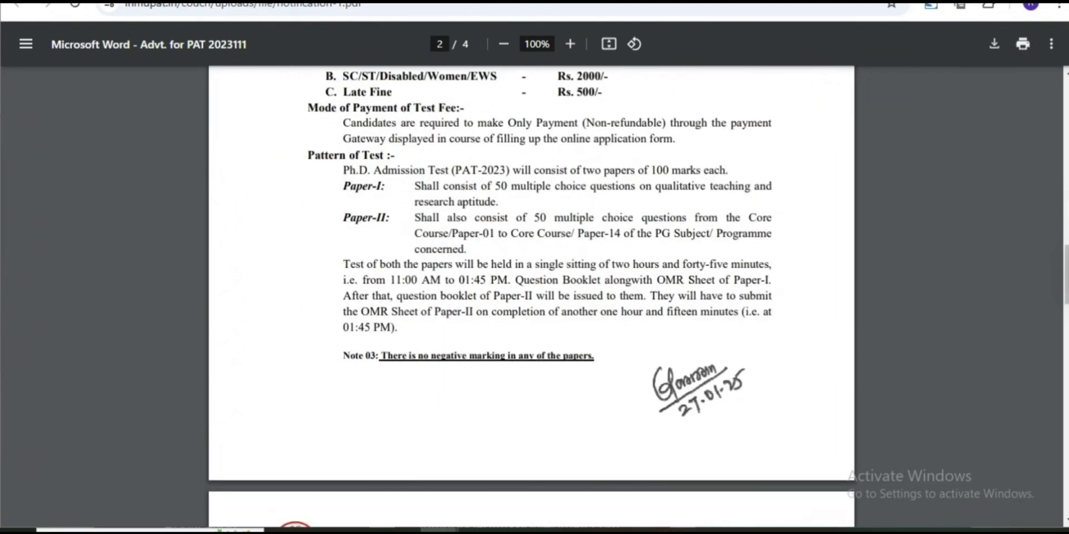
scroll(532, 298, down, 5)
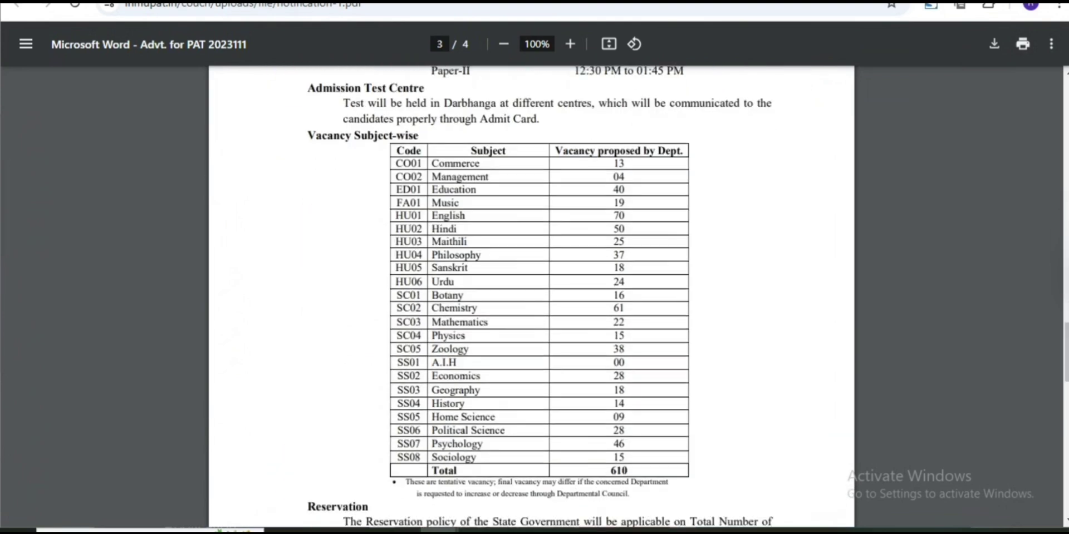
click(1056, 168)
Outline the subject-wise vacancy table with a magenta rectangle using the recorder's pen tools
click(980, 215)
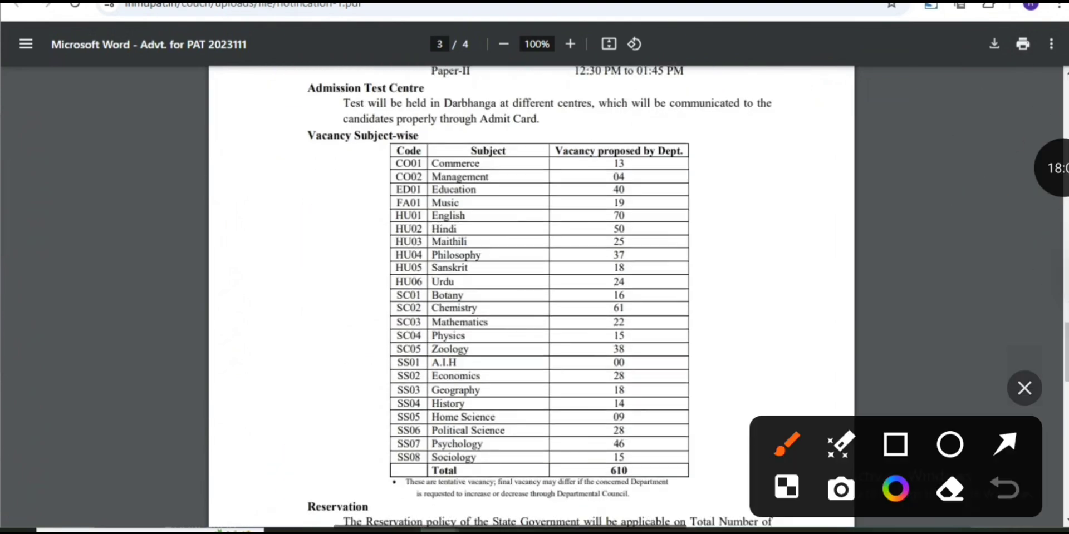
click(895, 444)
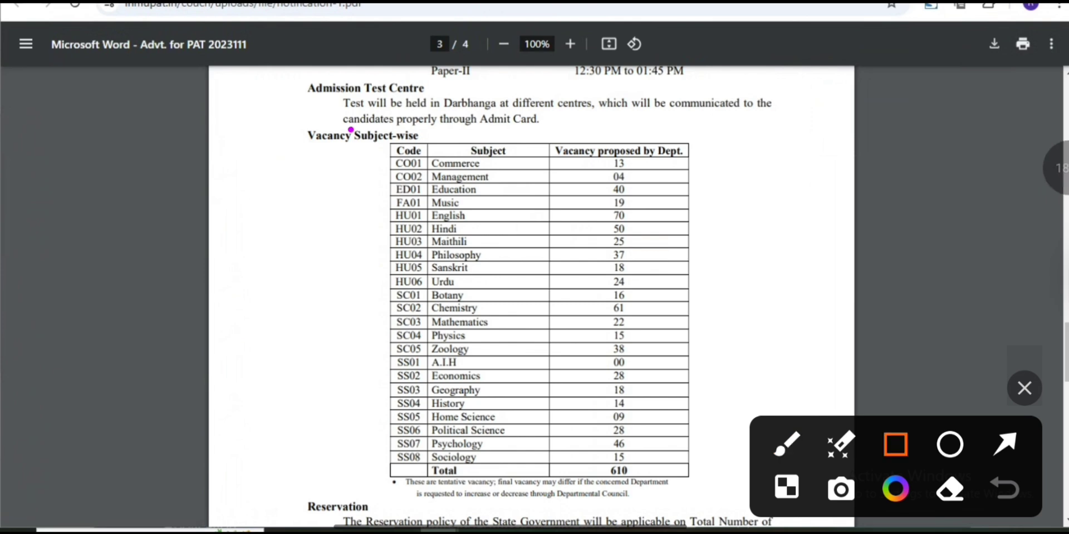
drag(349, 129, 795, 503)
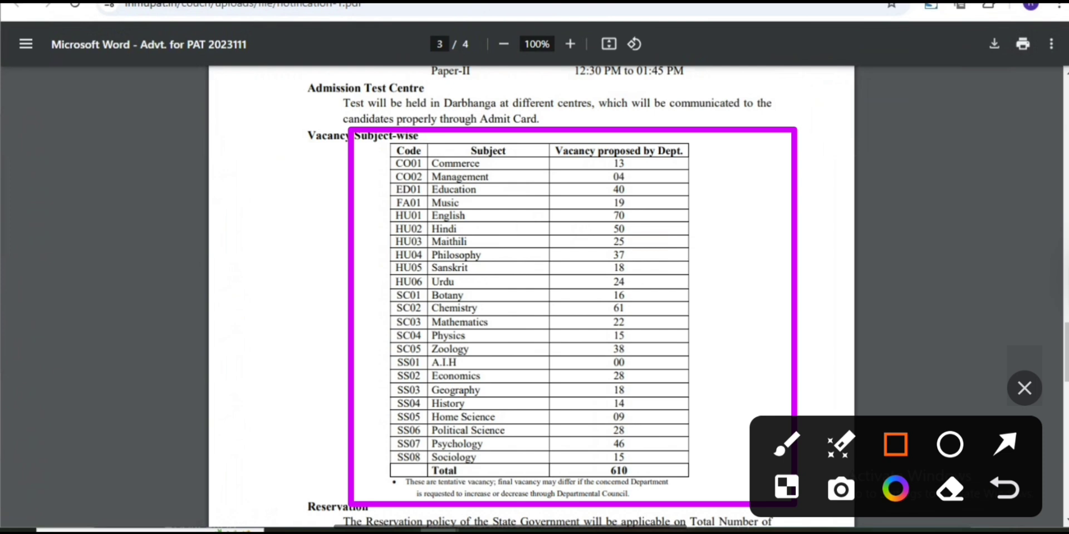
Review the page 4 notes, then close the PDF to return to examfind.in's Important Links
scroll(531, 295, down, 12)
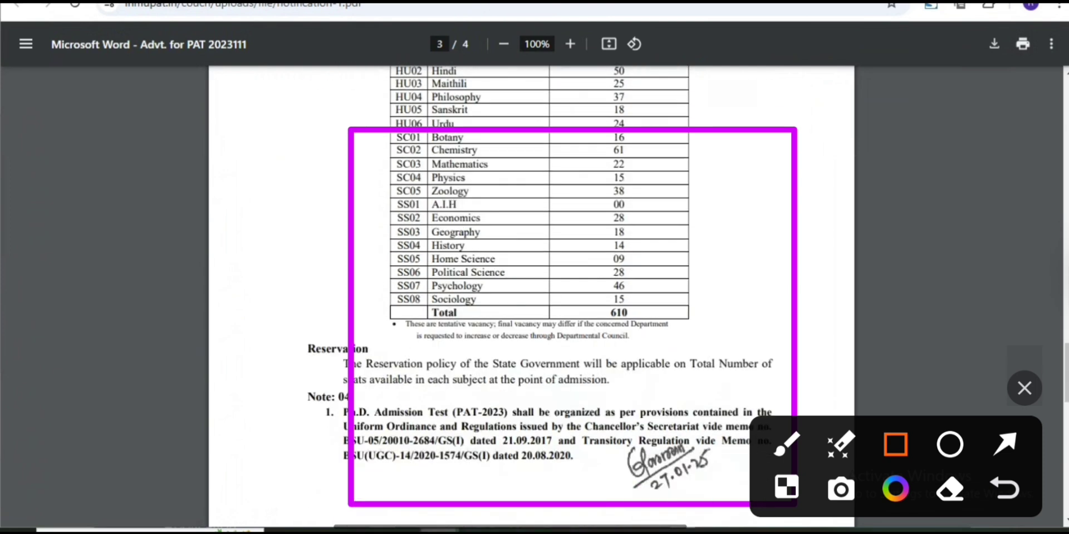
scroll(532, 295, down, 8)
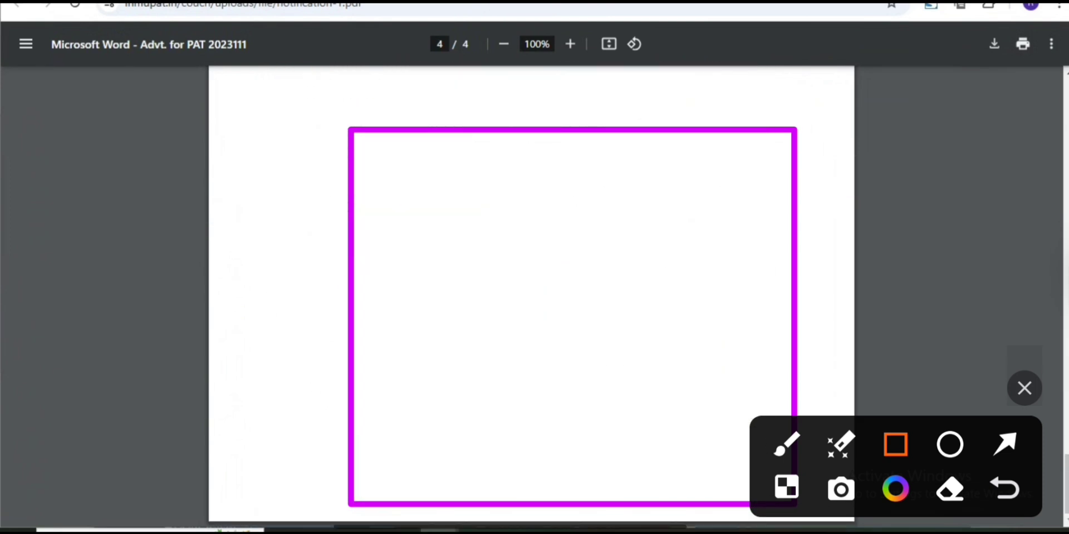
scroll(531, 295, up, 7)
scroll(531, 295, up, 8)
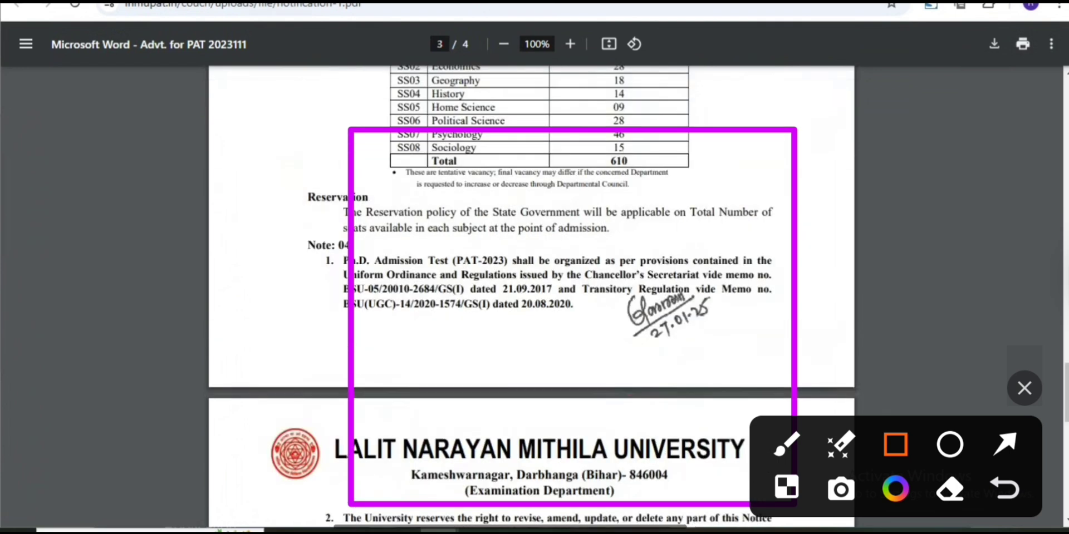
key(ctrl+w)
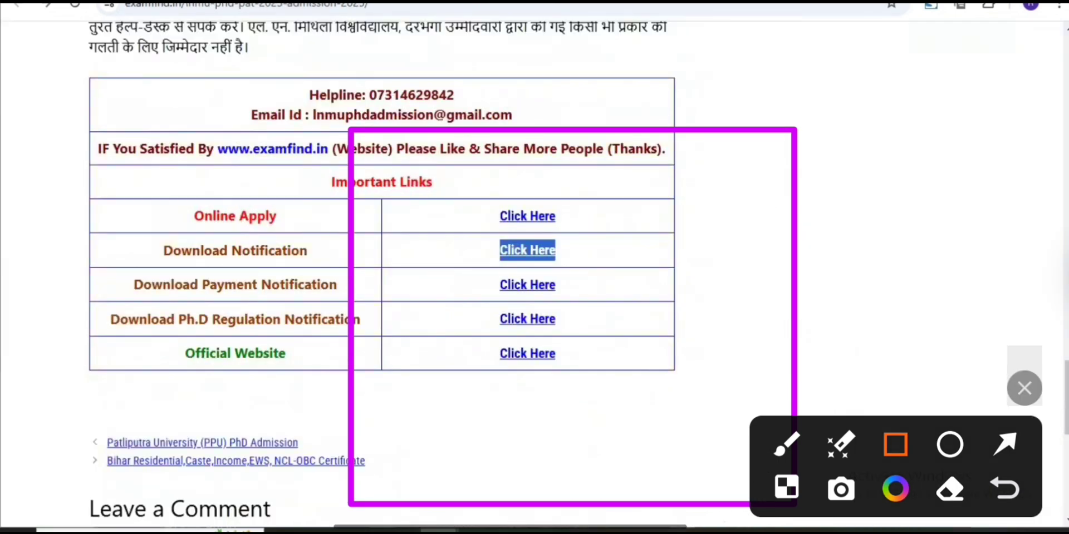
Read the 28.01.2025 fee corrigendum from Download Payment Notification, then close it
drag(256, 284, 316, 284)
click(527, 285)
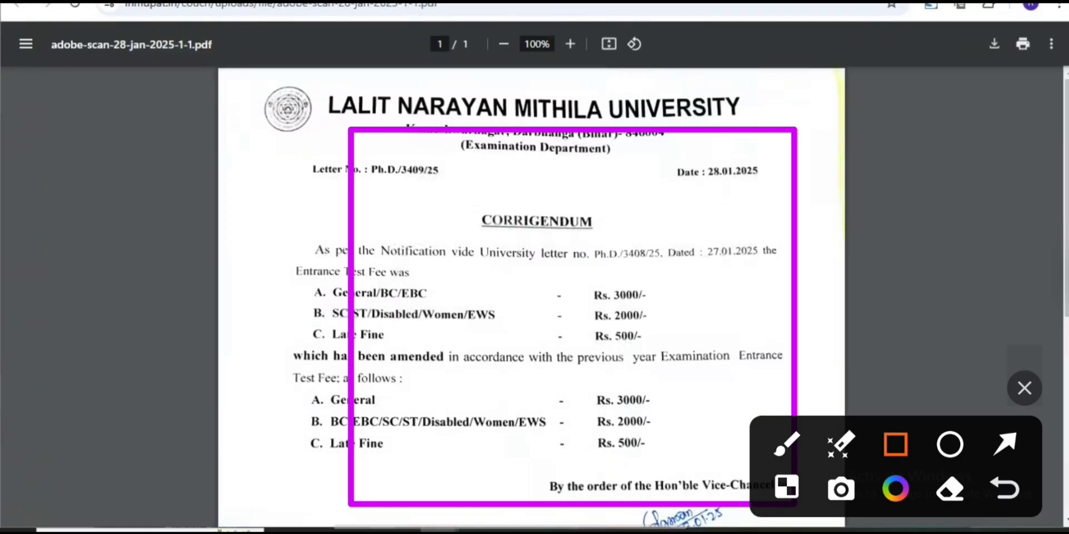
scroll(532, 296, down, 2)
scroll(531, 296, up, 2)
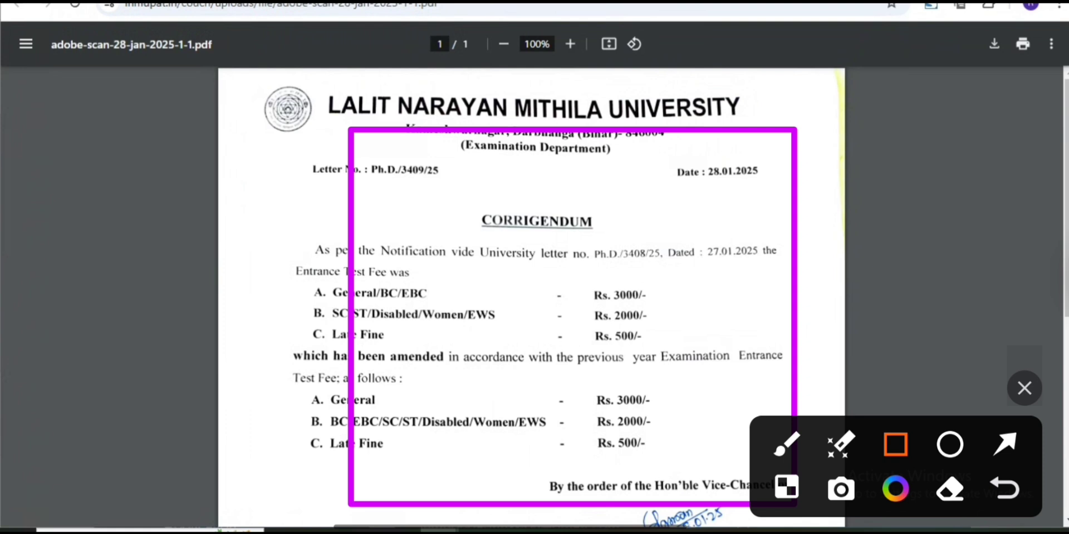
scroll(531, 296, down, 3)
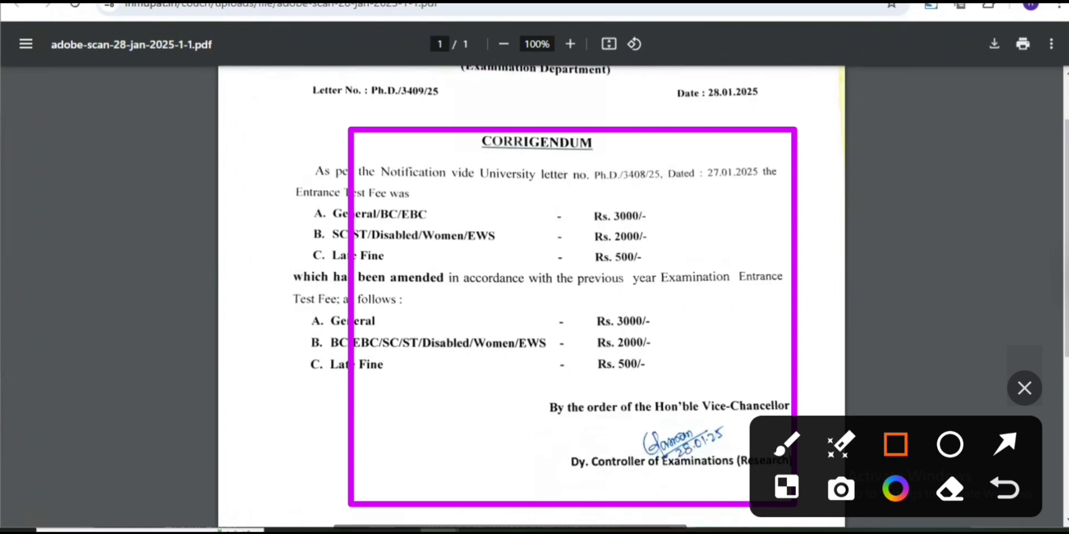
key(ctrl+w)
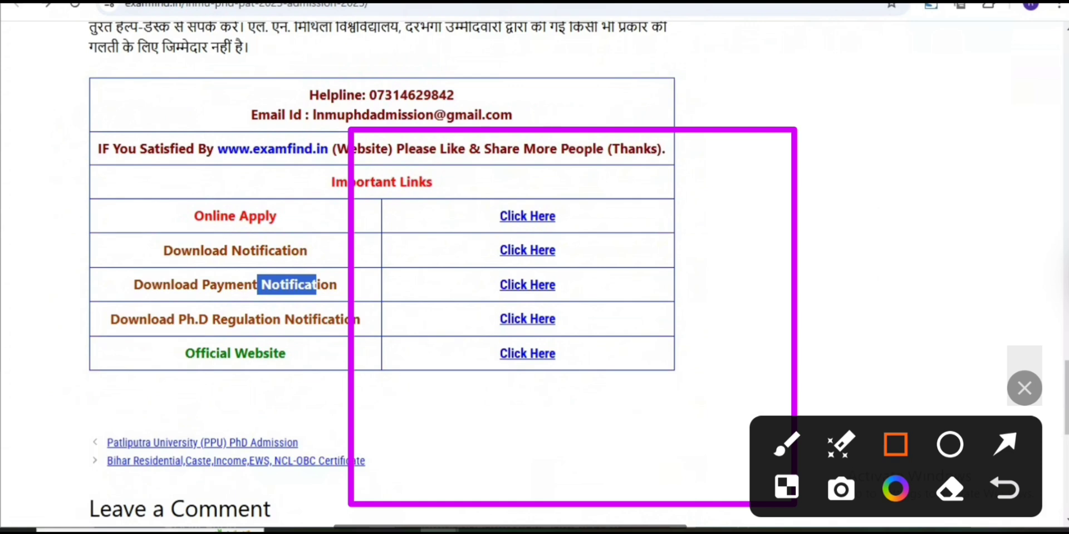
drag(194, 216, 277, 216)
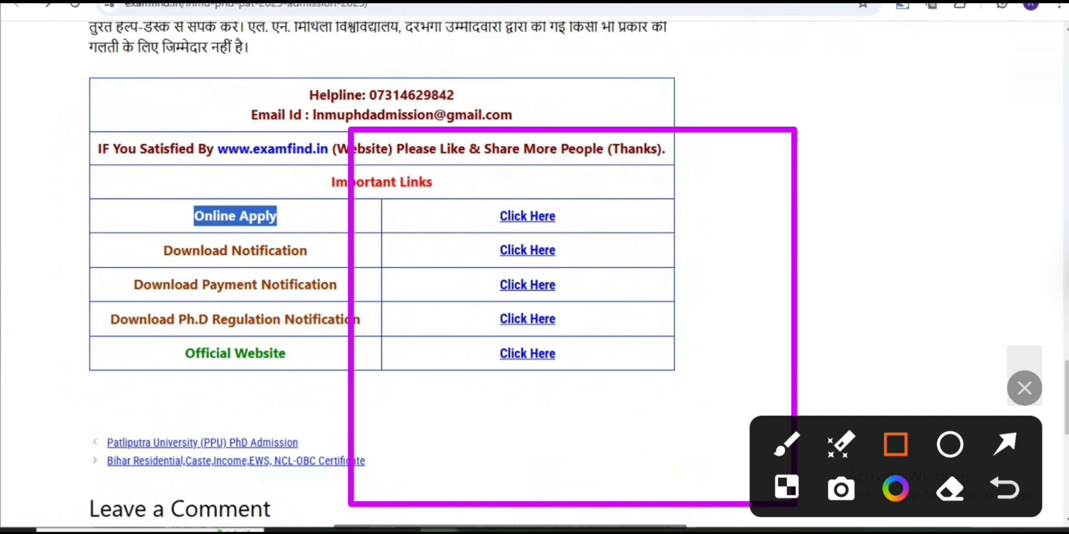
scroll(381, 278, up, 15)
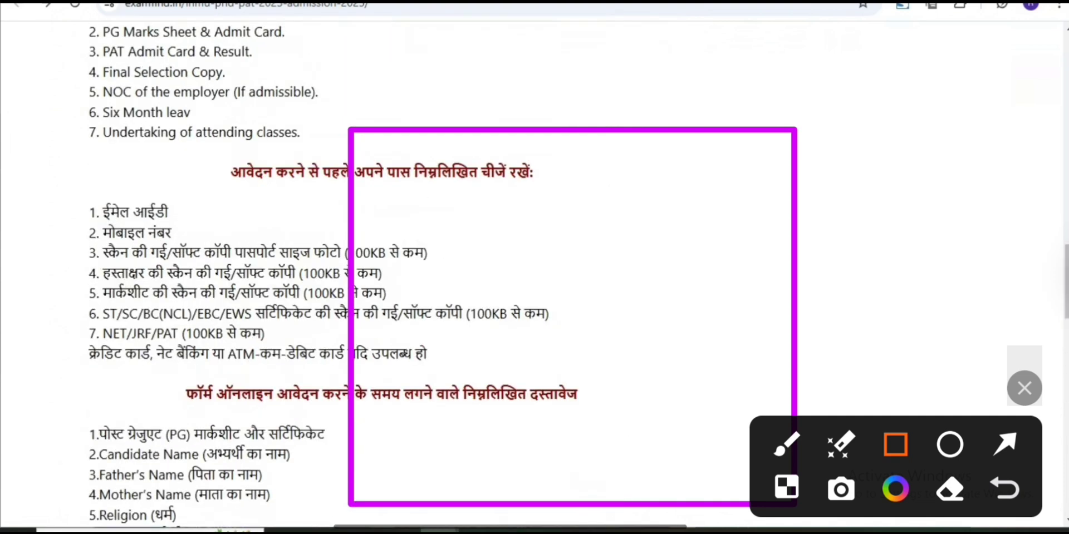
scroll(381, 278, up, 3)
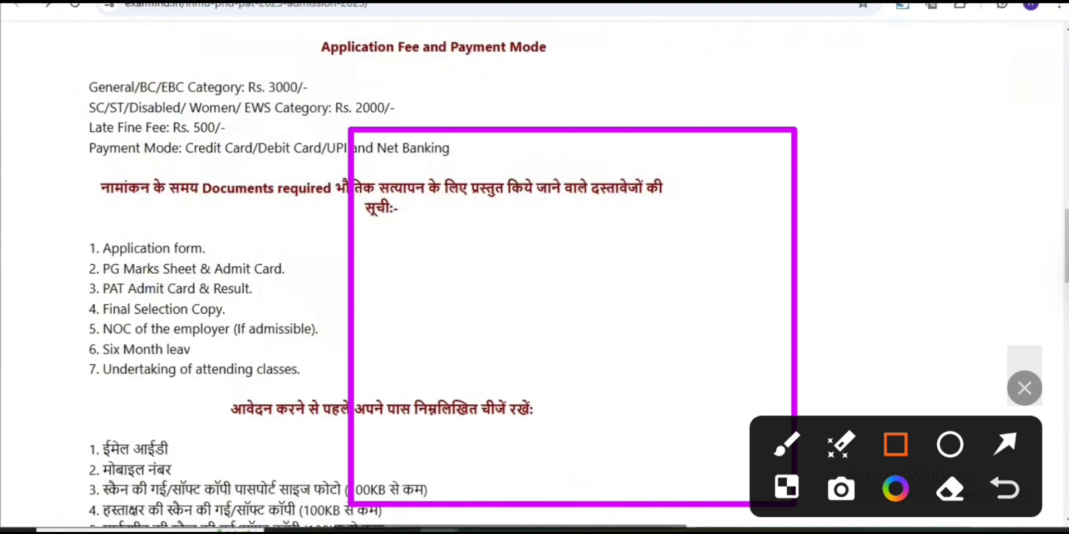
scroll(381, 279, up, 4)
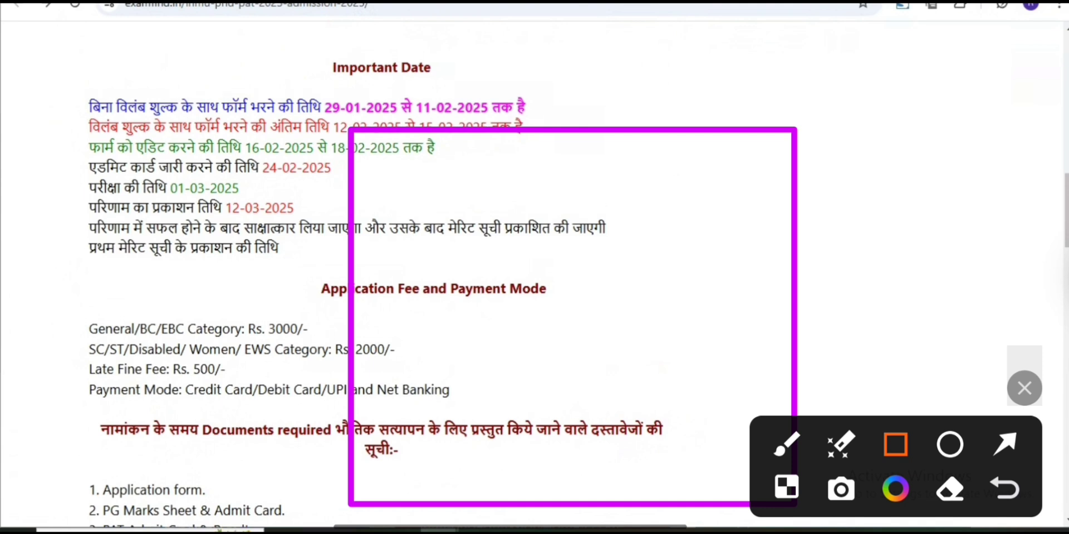
scroll(381, 279, up, 10)
scroll(381, 279, up, 5)
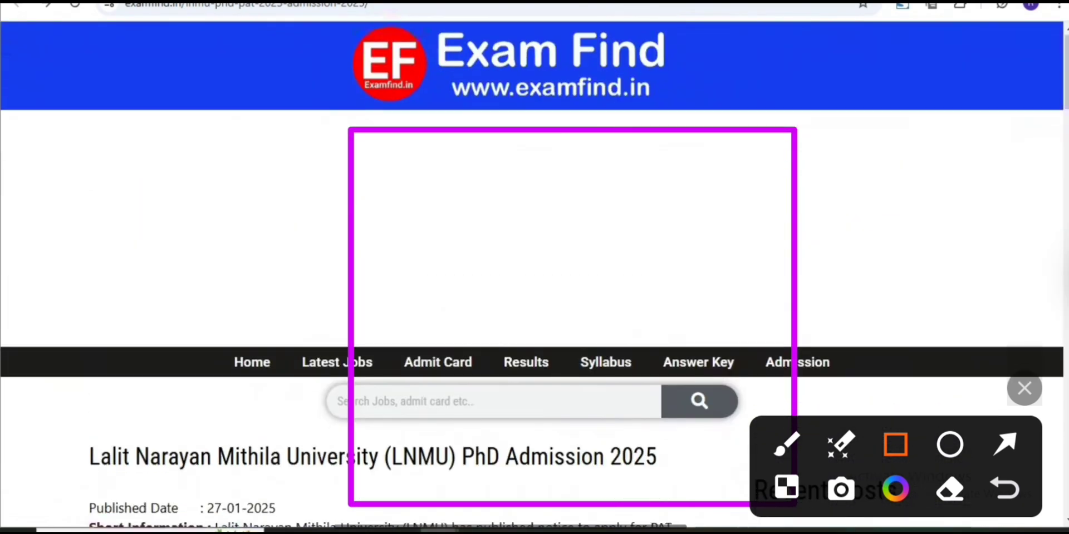
scroll(534, 273, down, 7)
scroll(381, 278, down, 1)
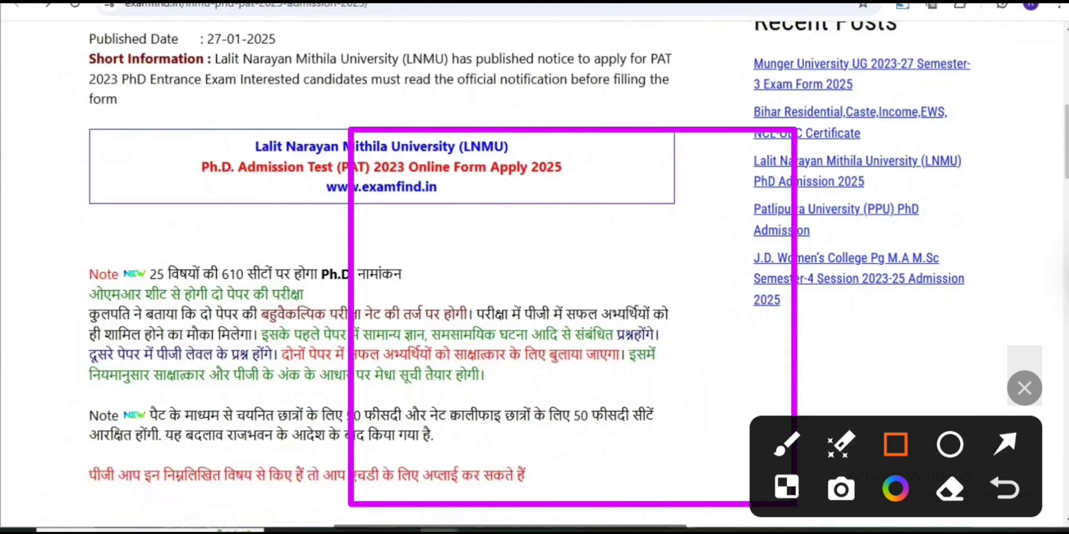